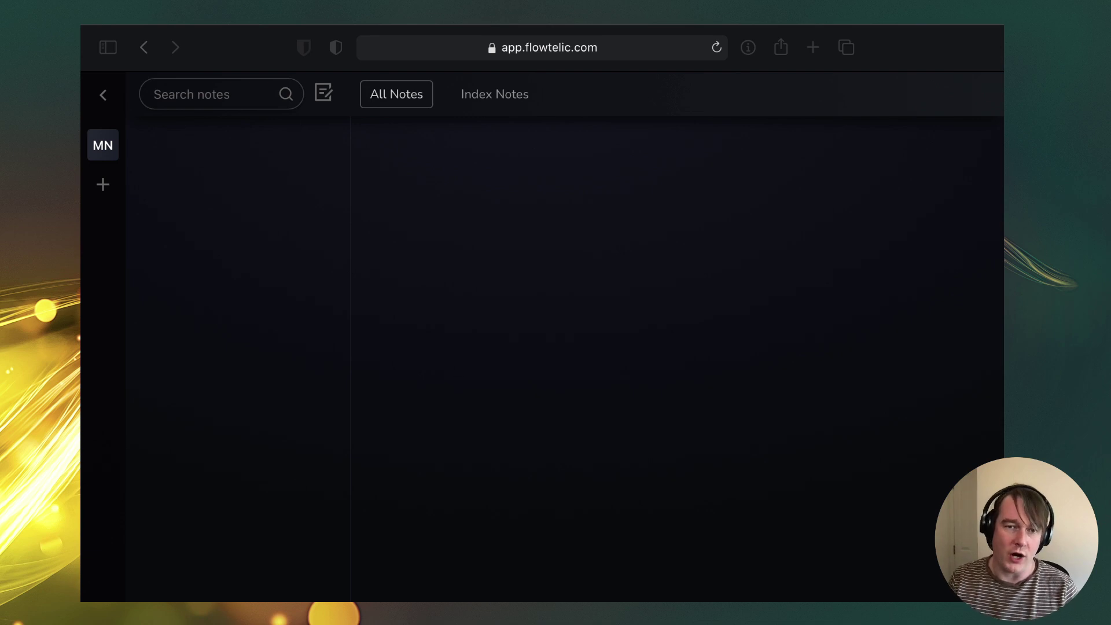
Change the My Notes collection's name to DevOps and save it
{"action": "left_click", "coordinate": [605, 401]}
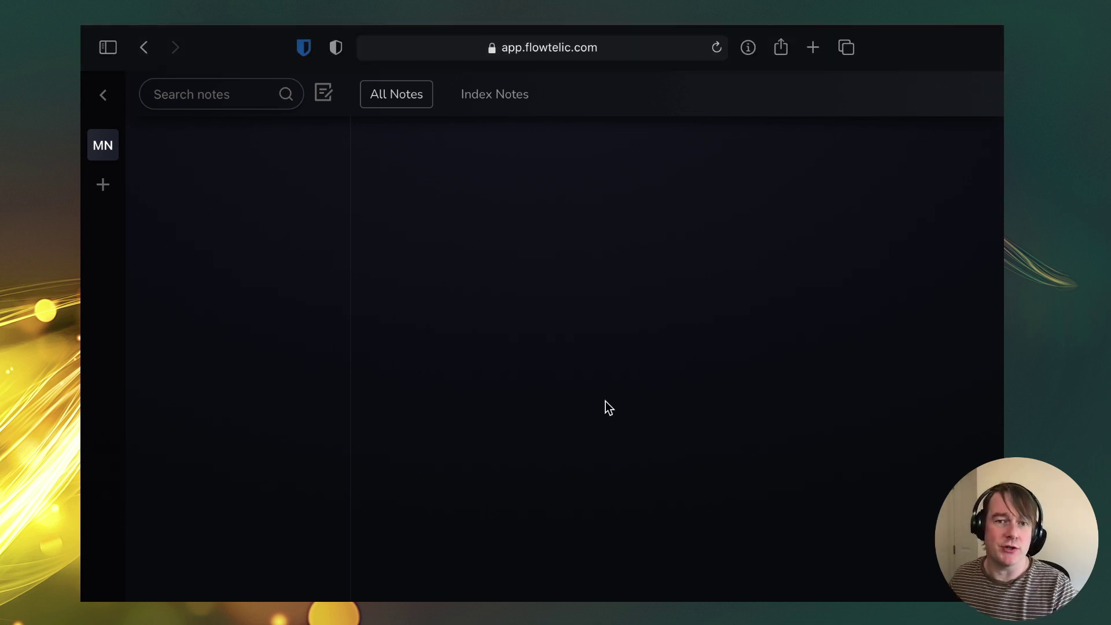
{"action": "right_click", "coordinate": [102, 145]}
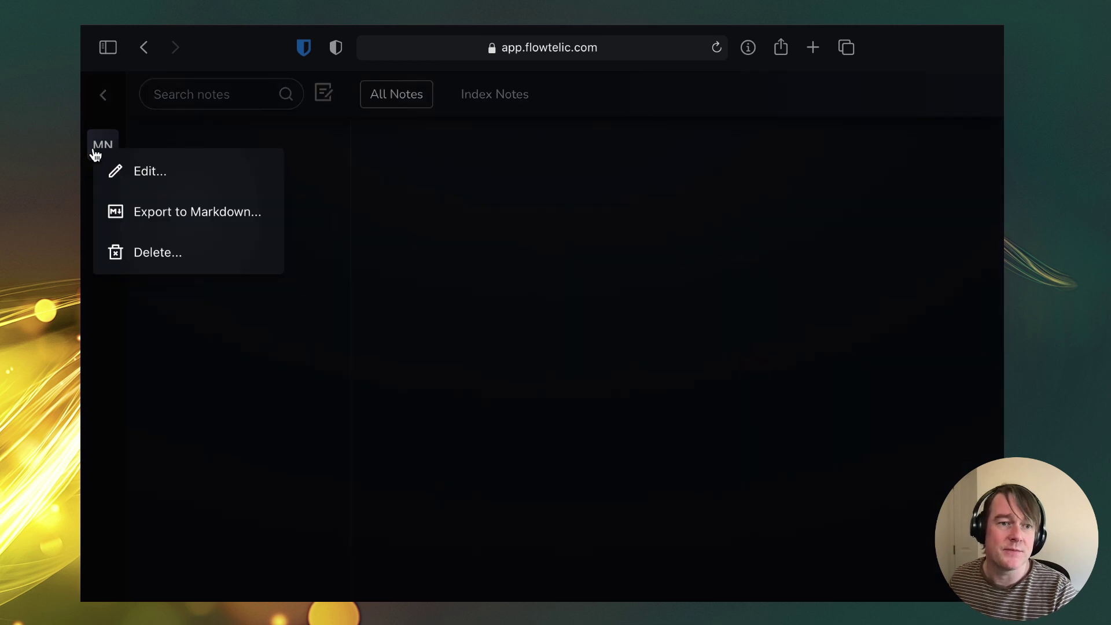
{"action": "left_click", "coordinate": [152, 176]}
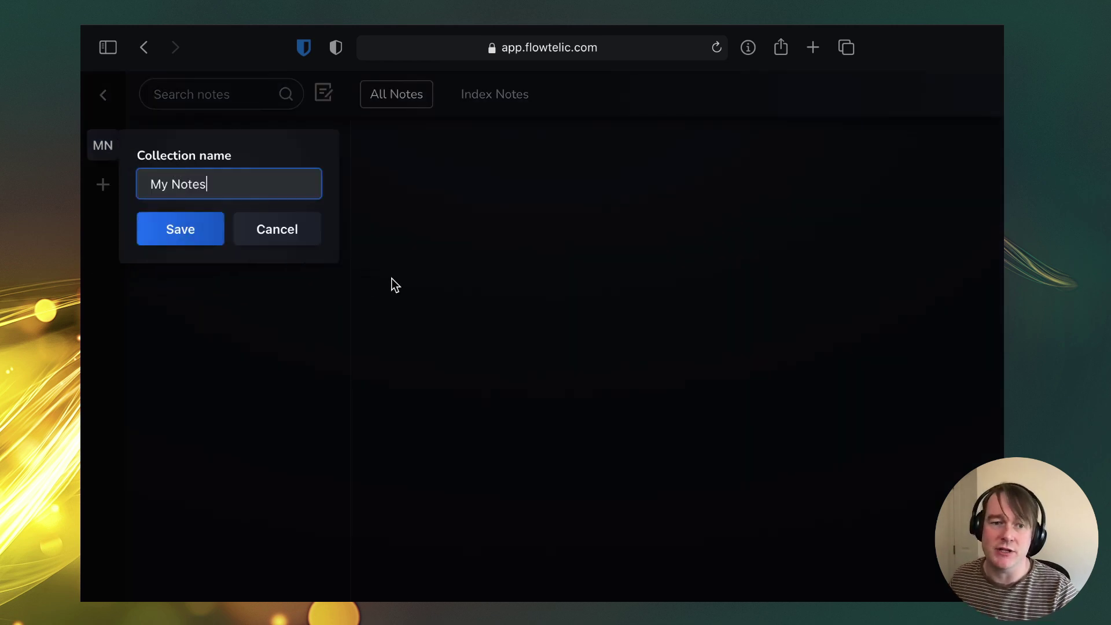
{"action": "left_click_drag", "start_coordinate": [265, 184], "coordinate": [145, 131]}
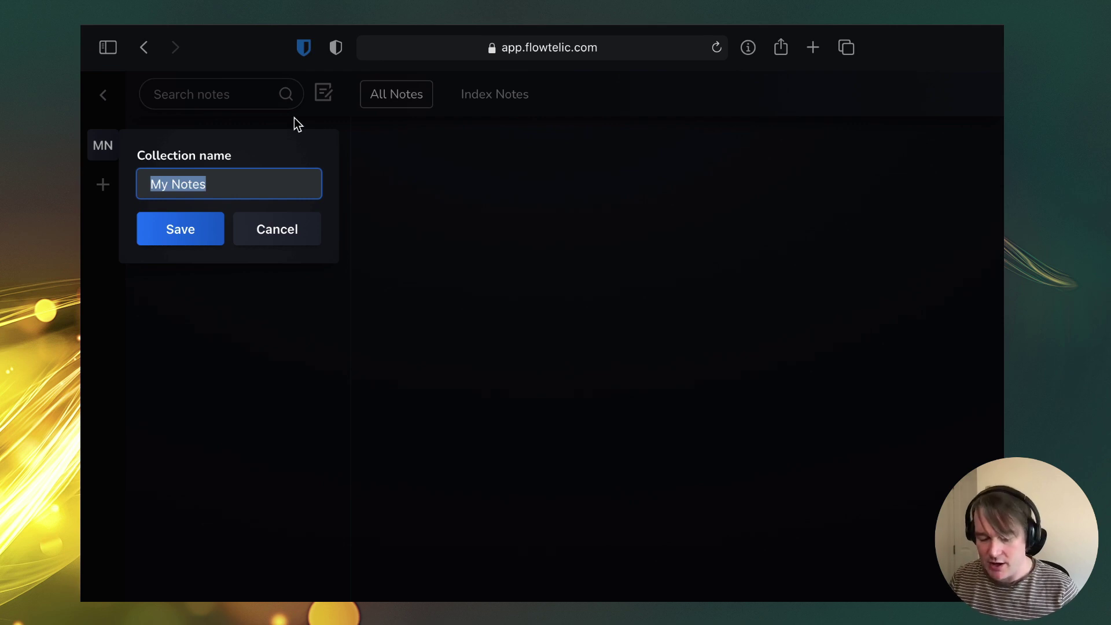
{"action": "type", "text": "De"}
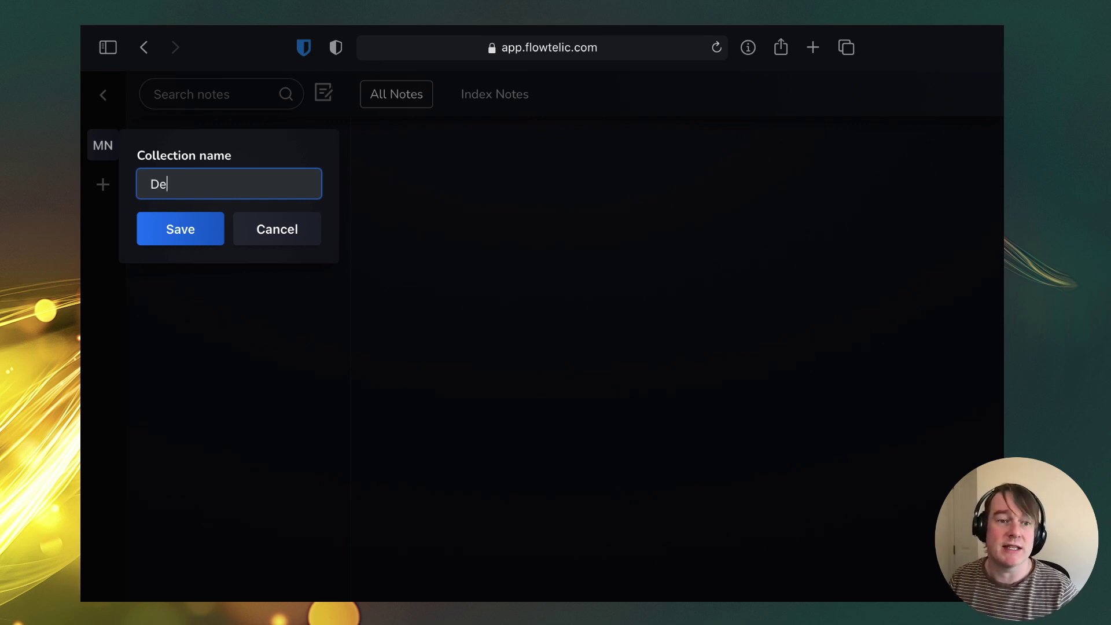
{"action": "type", "text": "vOps"}
{"action": "left_click", "coordinate": [169, 230]}
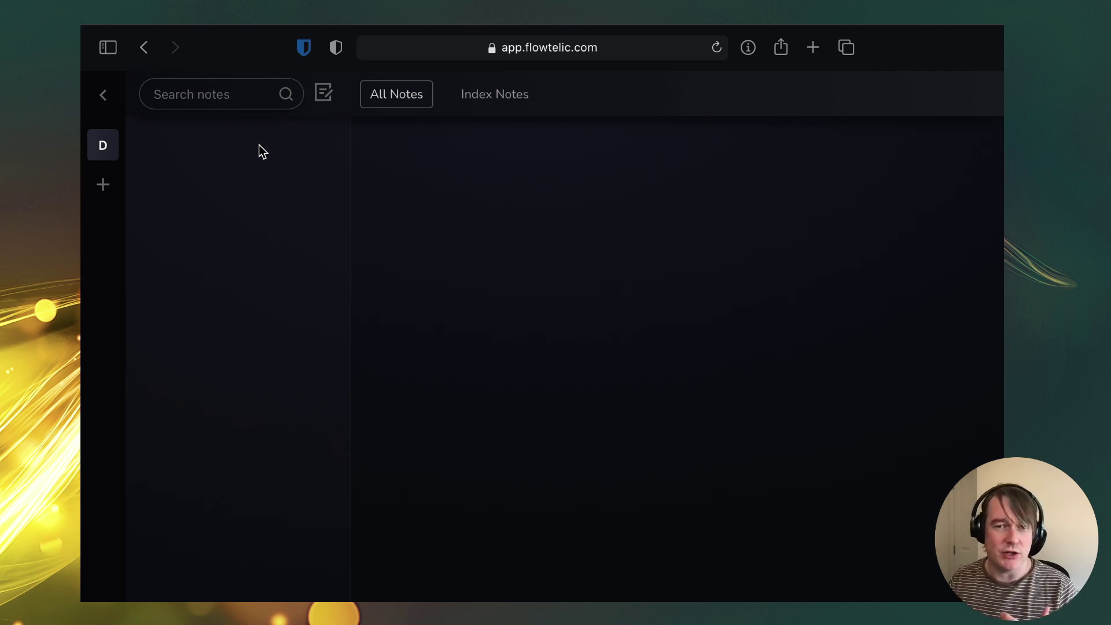
Create a note headed Kubernetes with the body 'Kubernetes is a platform for running deployments.'
{"action": "left_click", "coordinate": [324, 94]}
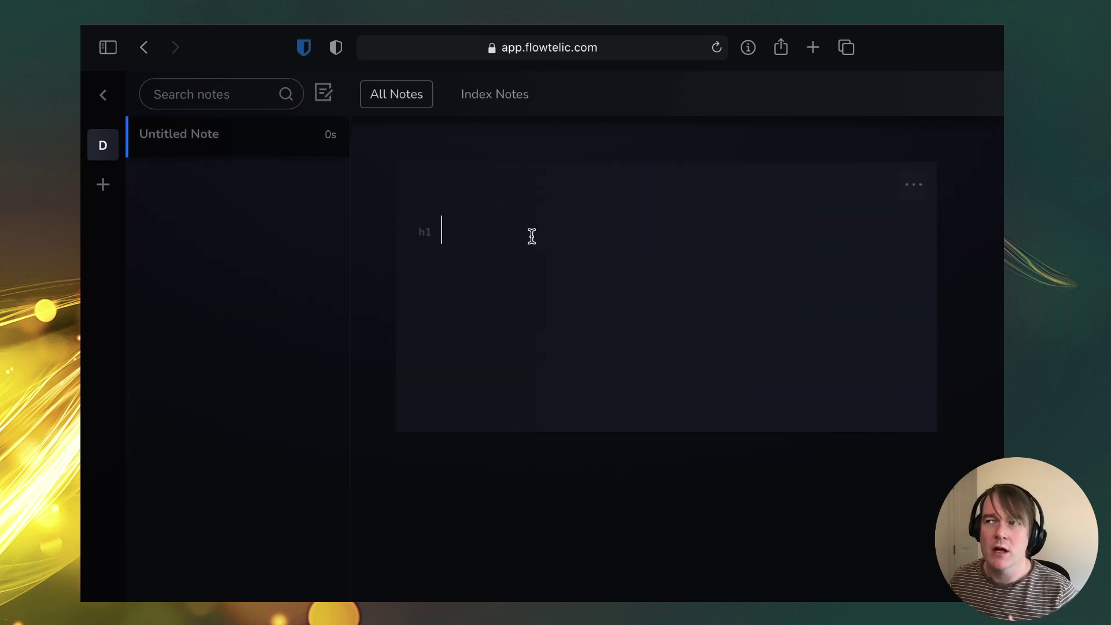
{"action": "type", "text": "Kub"}
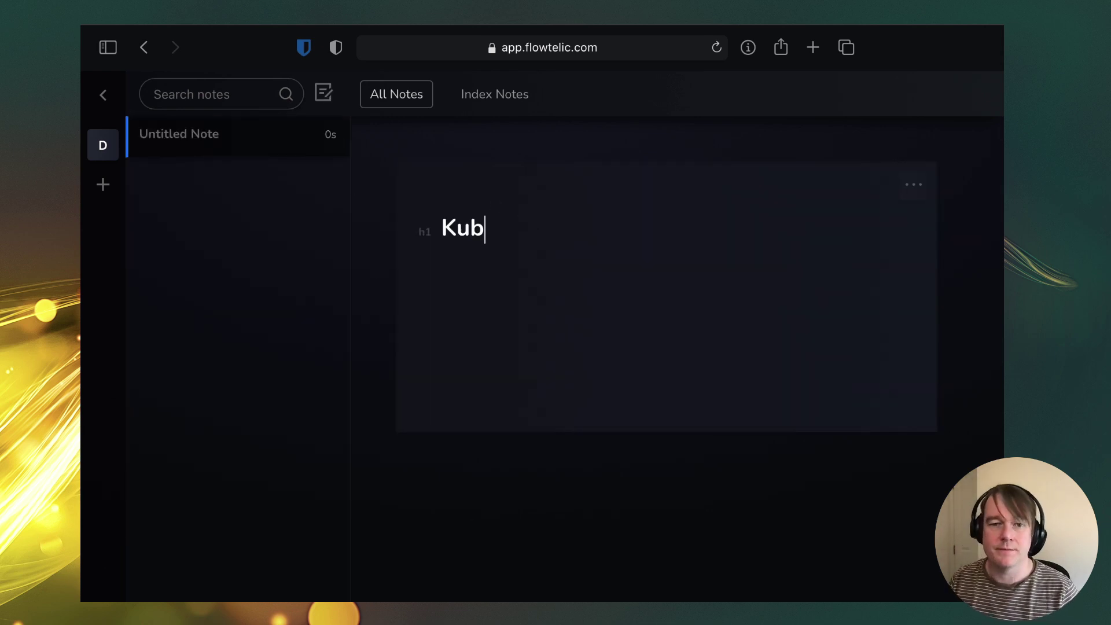
{"action": "type", "text": "ernetes"}
{"action": "key", "text": "Return"}
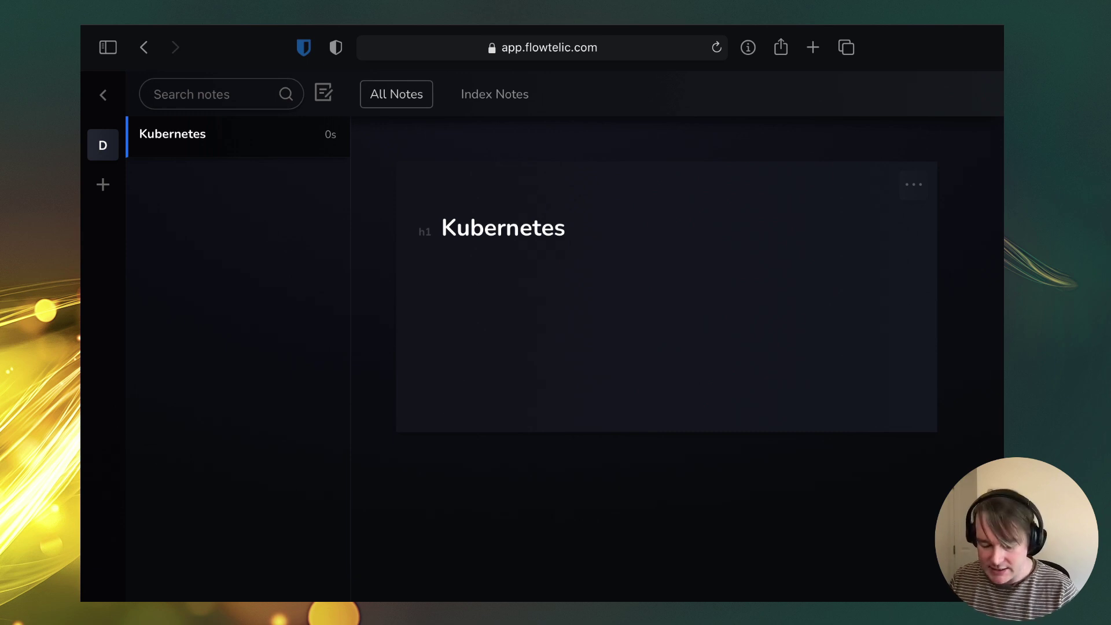
{"action": "type", "text": "Kuberne"}
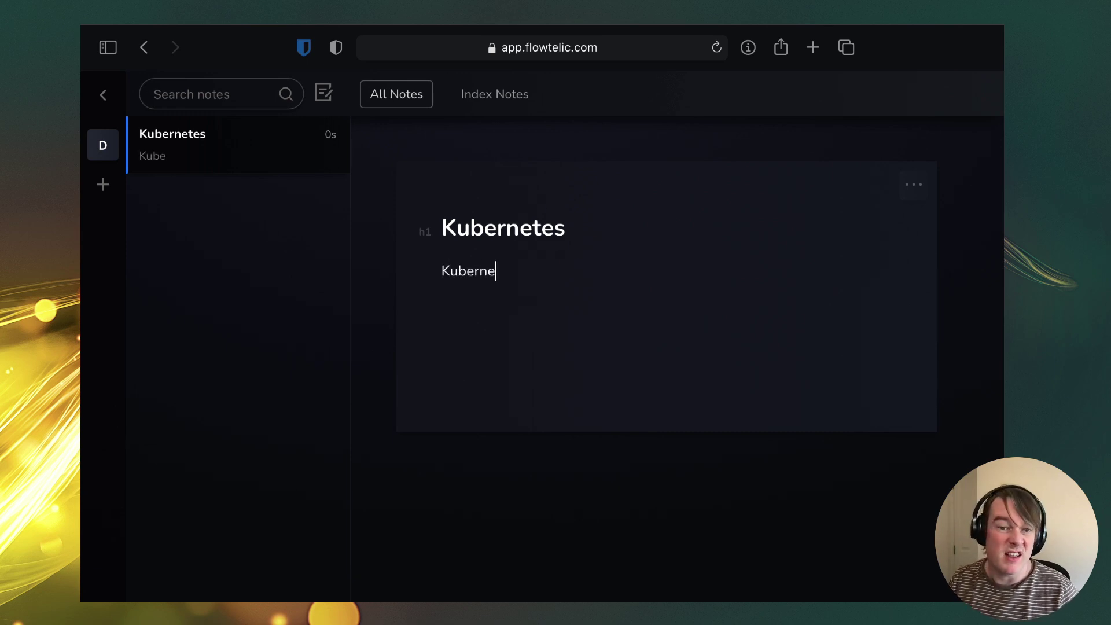
{"action": "type", "text": "tes is a p"}
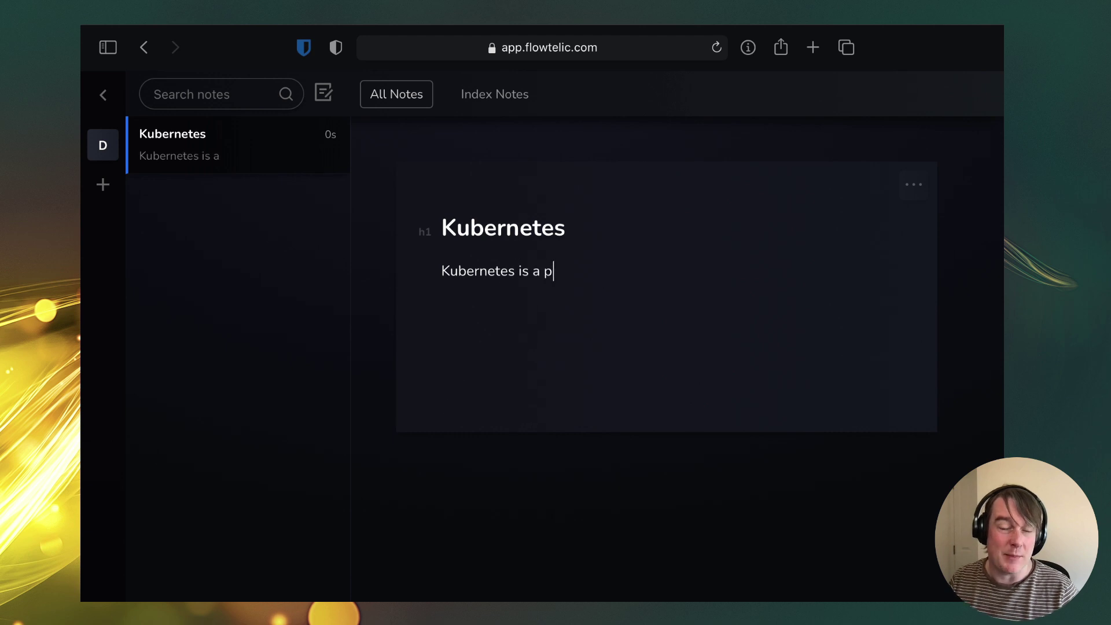
{"action": "type", "text": "latform for "}
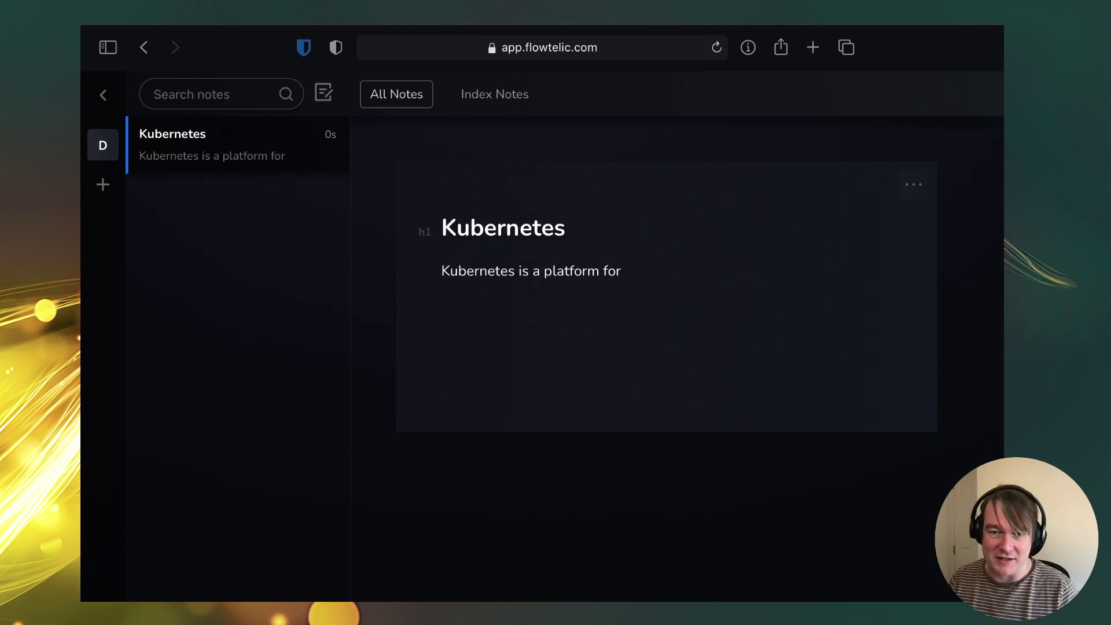
{"action": "type", "text": "running "}
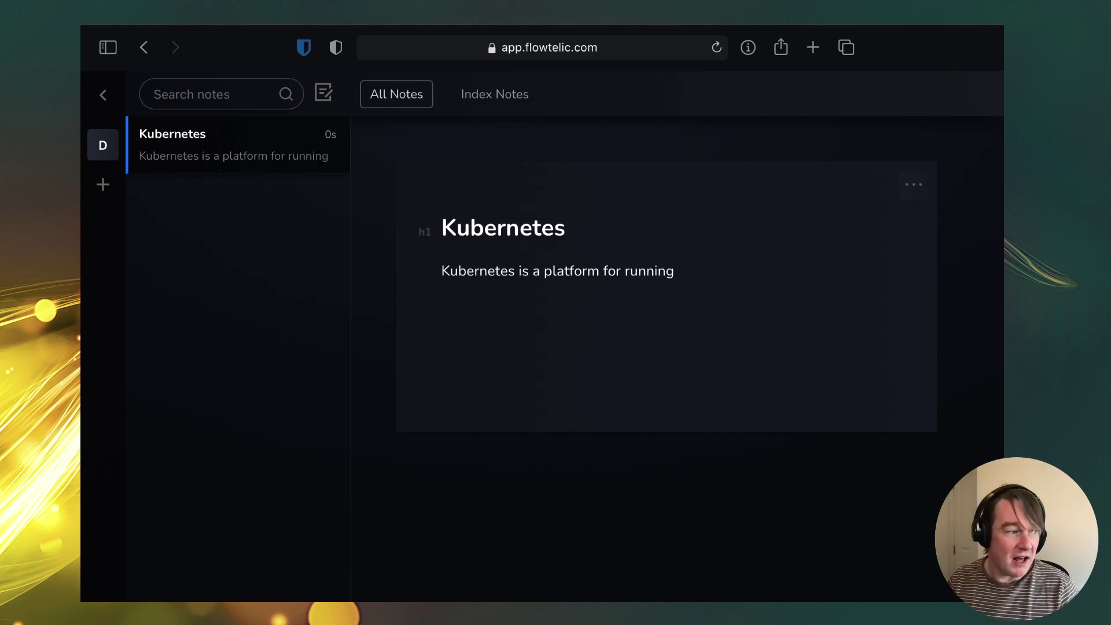
{"action": "type", "text": "deployments."}
{"action": "key", "text": "Return"}
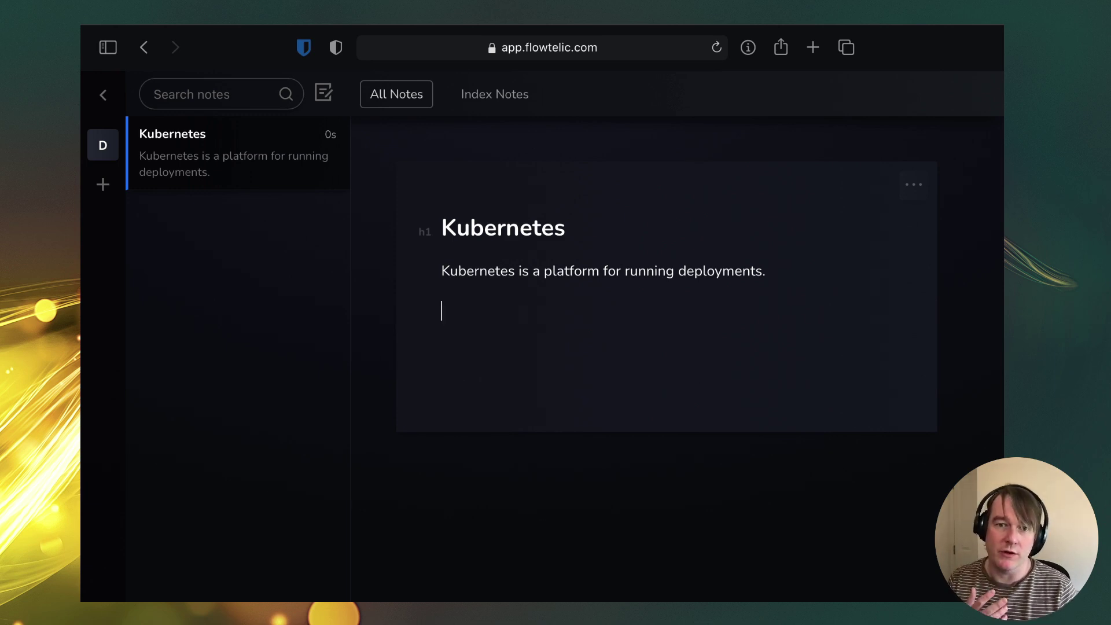
List numbered wiki links to Installing Kubernetes, Accessing Kuberenetes and Software and Tools for Kubernetes
{"action": "type", "text": "1. [["}
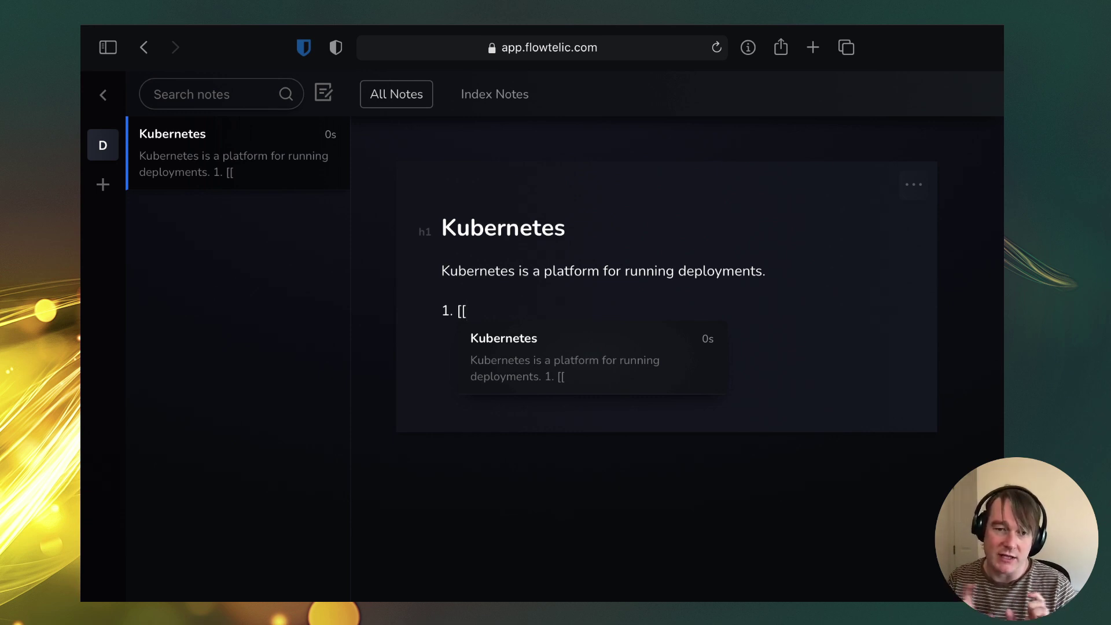
{"action": "type", "text": "Installing Kubernetes]]"}
{"action": "key", "text": "Return"}
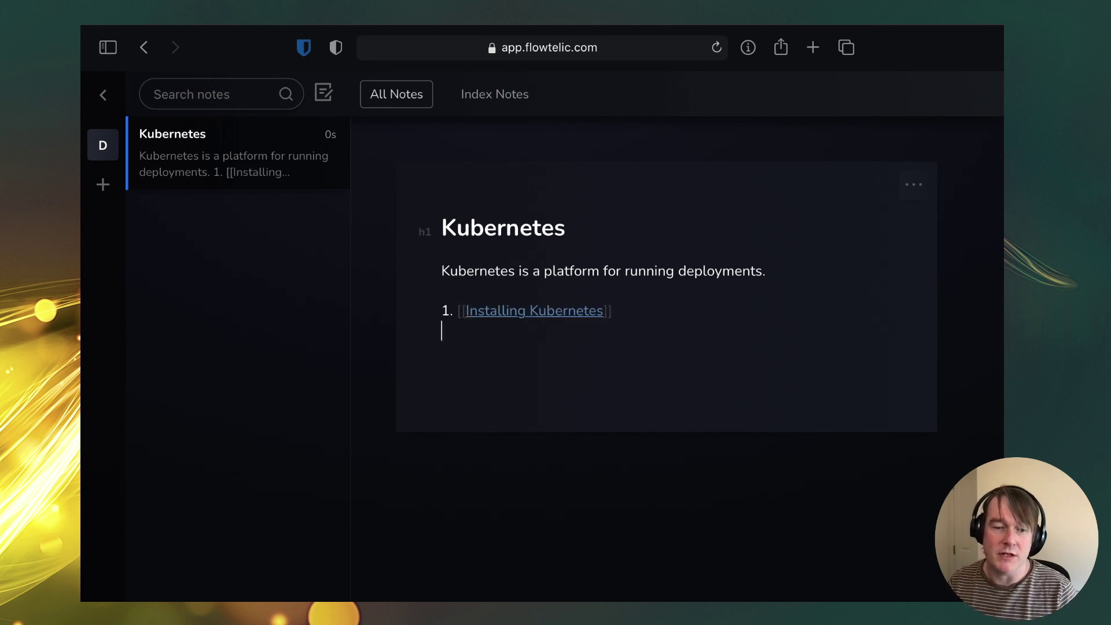
{"action": "type", "text": "2. [["}
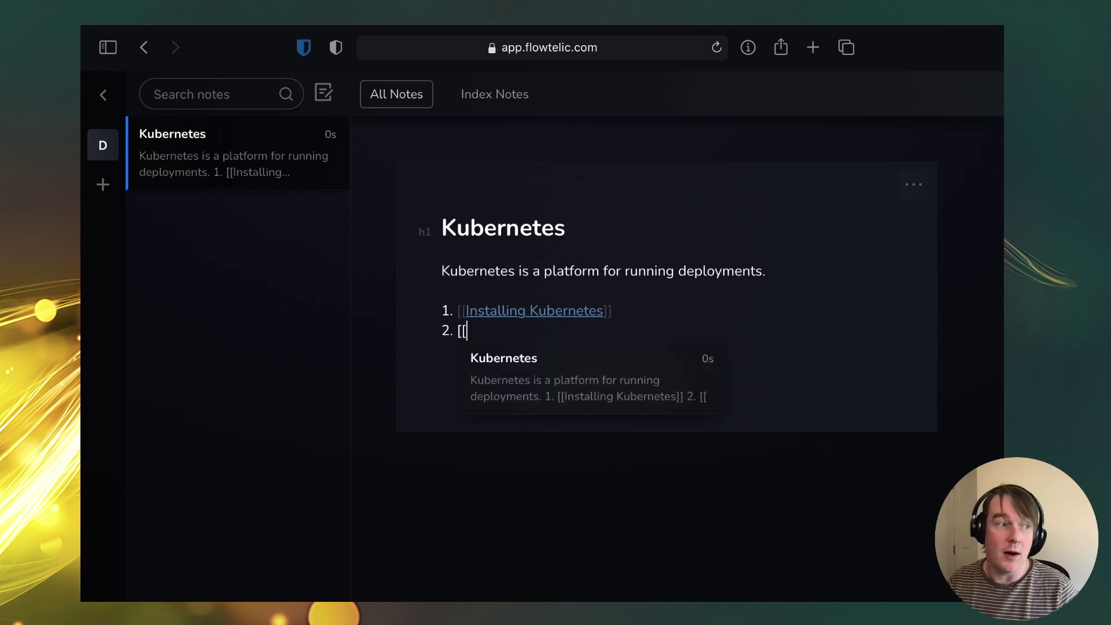
{"action": "type", "text": "Accessing "}
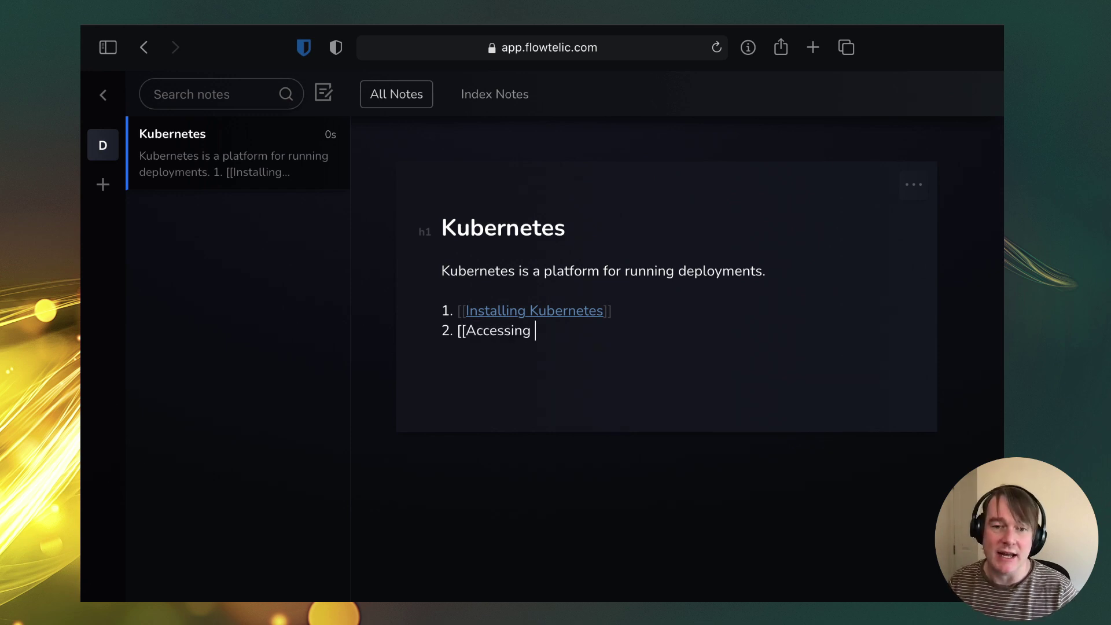
{"action": "type", "text": "Kuberenetes]]"}
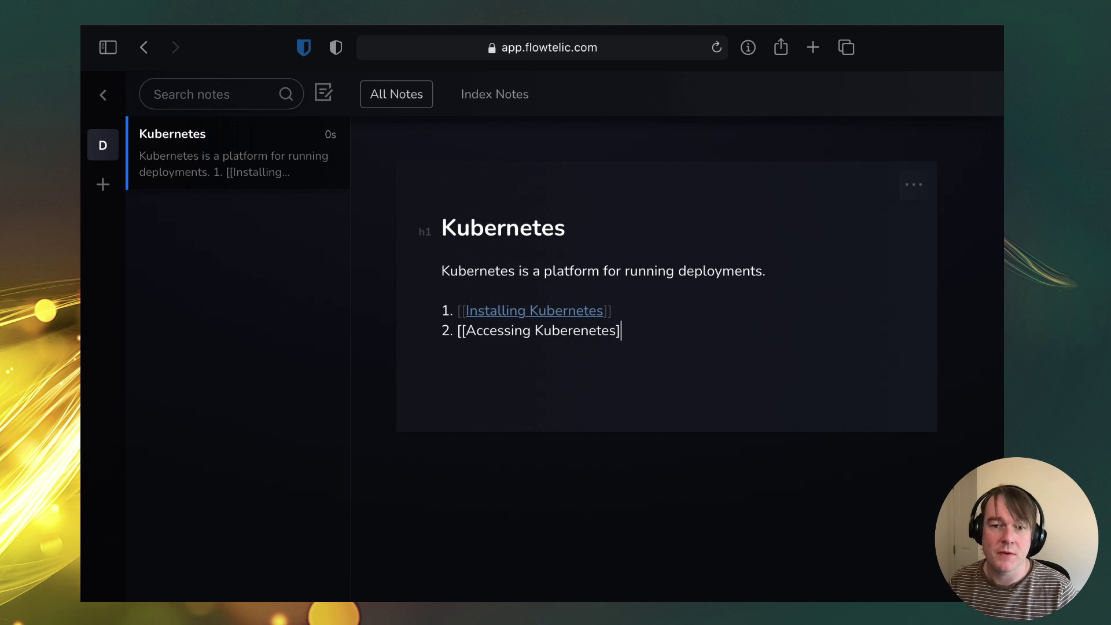
{"action": "key", "text": "Return"}
{"action": "type", "text": "[["}
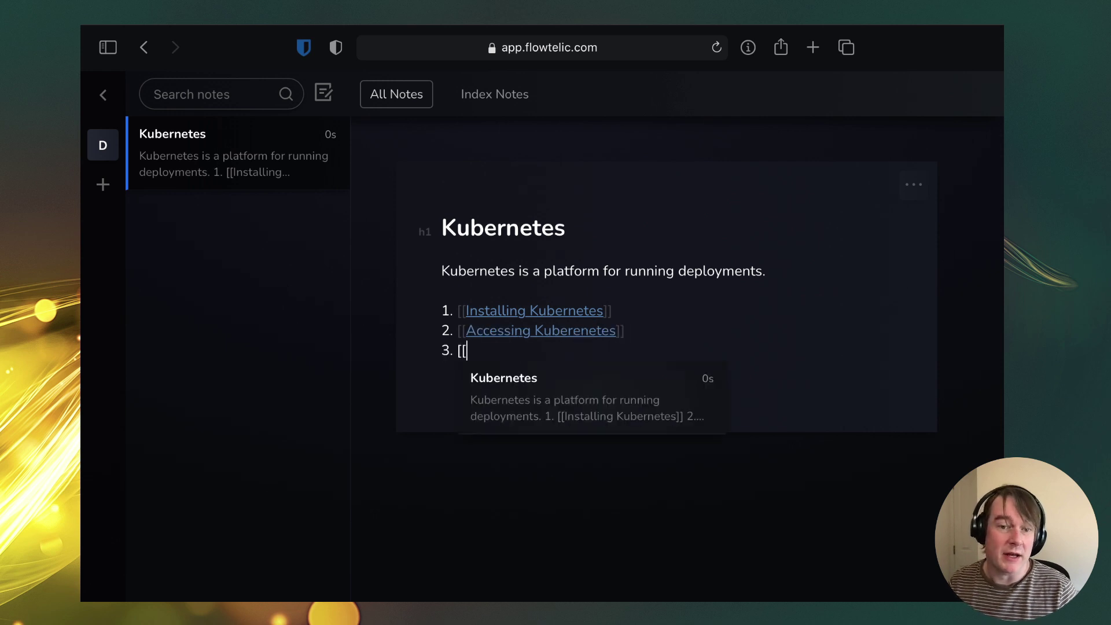
{"action": "type", "text": "Software and Too"}
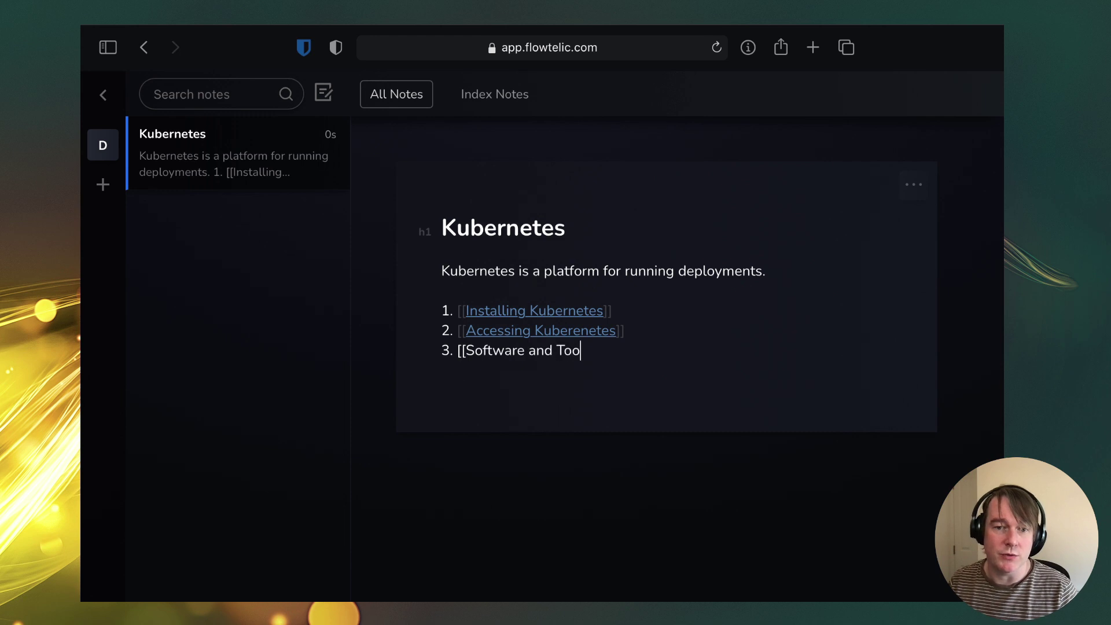
{"action": "type", "text": "ls for Kubernetes]]"}
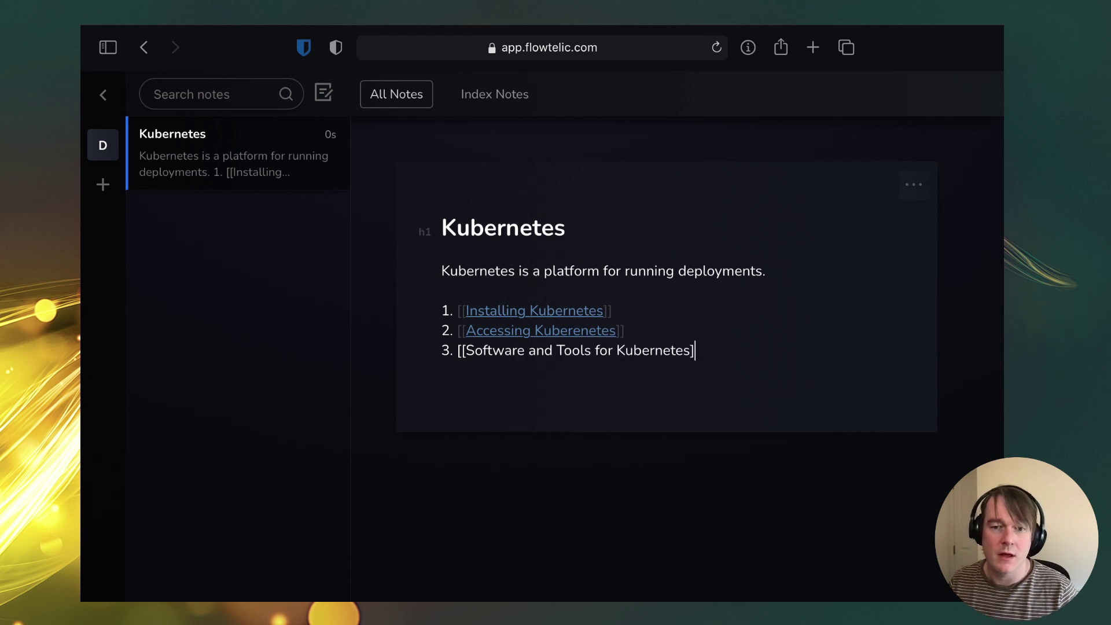
{"action": "key", "text": "Return"}
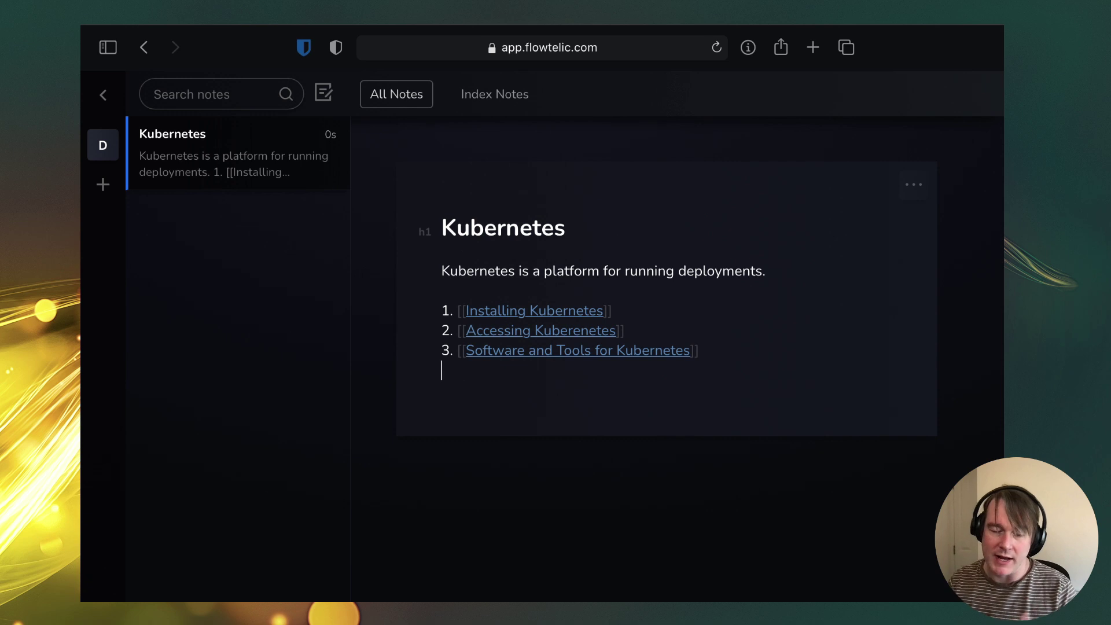
Create the Installing Kubernetes note and list '1. [[Setting up Kubernetes on Hetzner]]' in it
{"action": "left_click", "coordinate": [511, 312]}
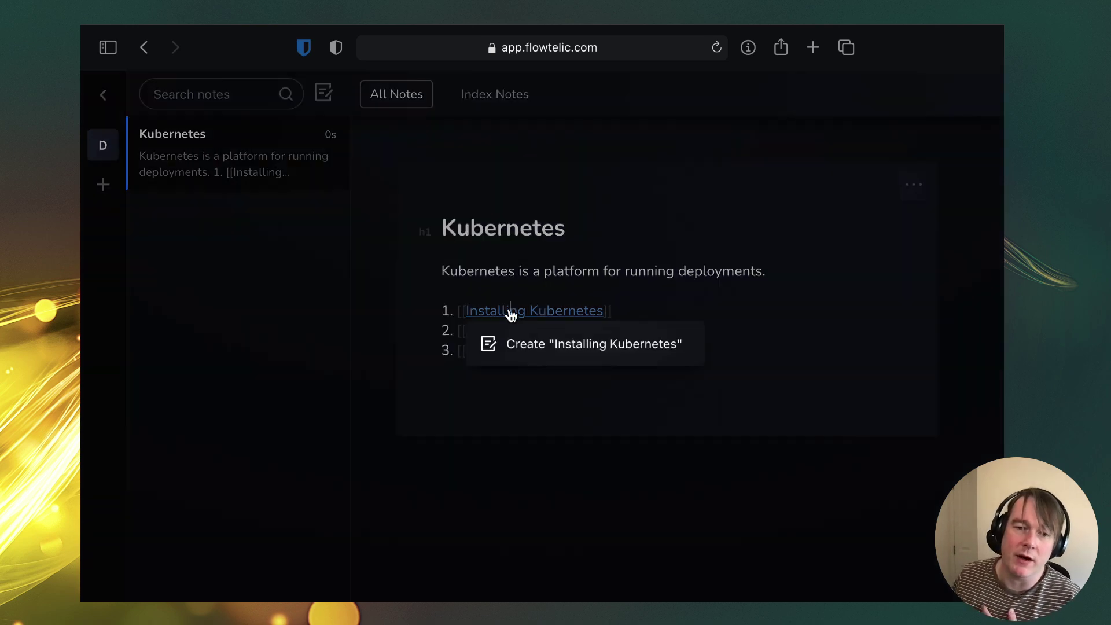
{"action": "left_click", "coordinate": [599, 346]}
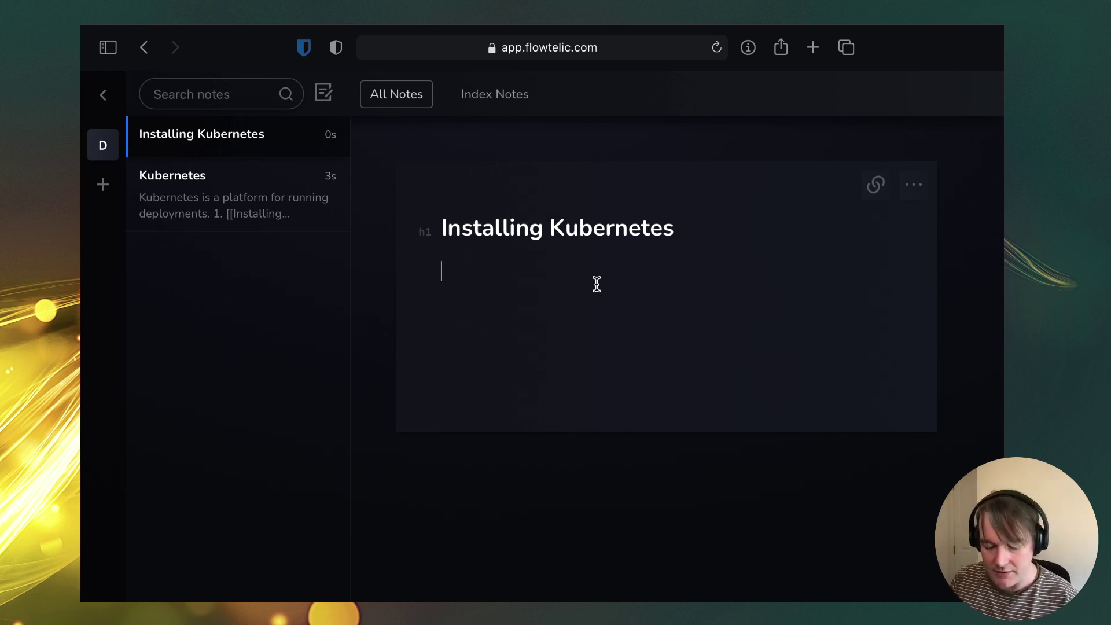
{"action": "type", "text": "1. [["}
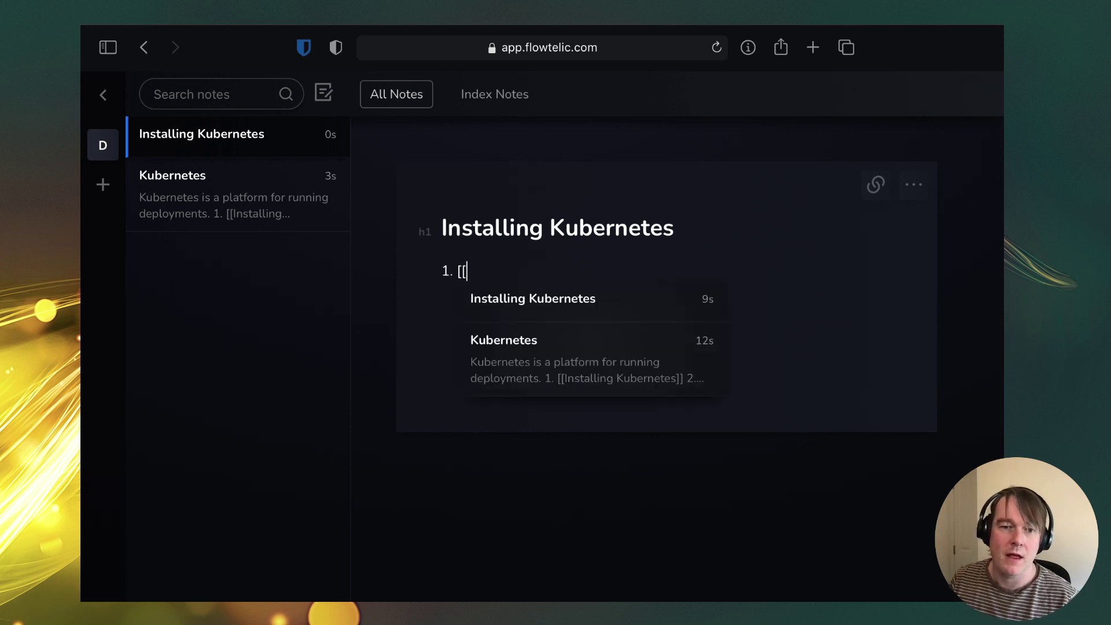
{"action": "type", "text": "Setting up Kubernetes"}
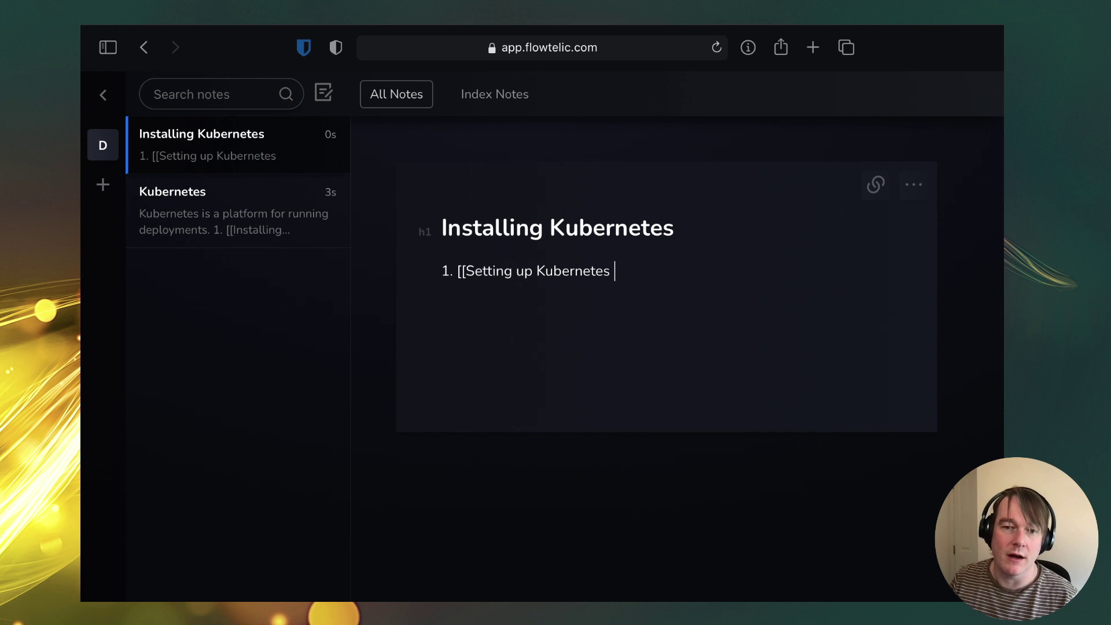
{"action": "type", "text": " on Hetzner]]"}
{"action": "key", "text": "Return"}
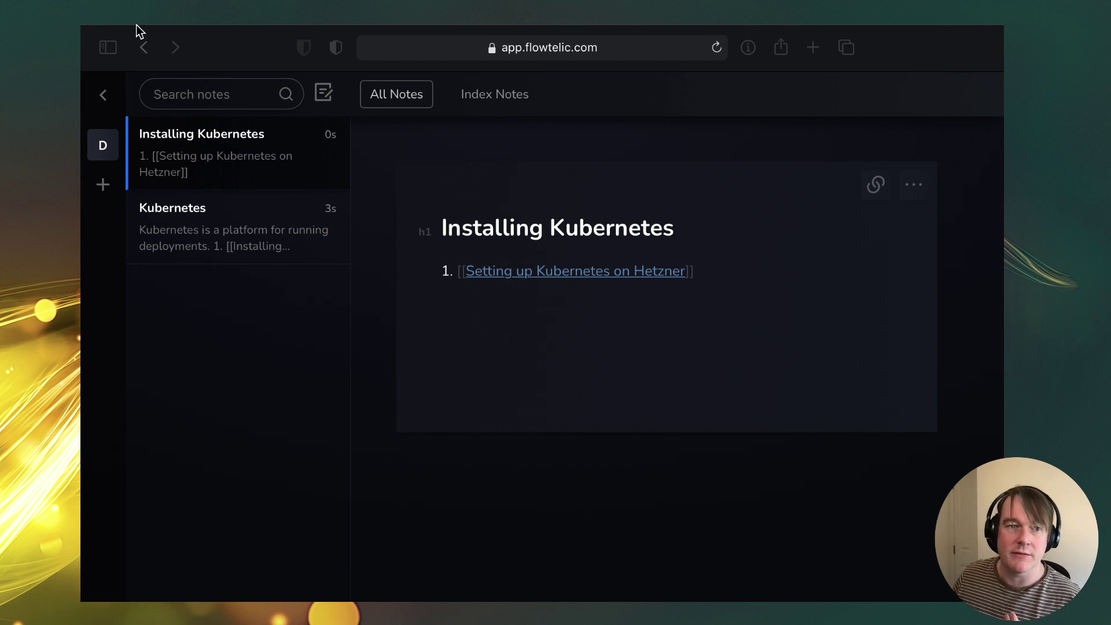
{"action": "mouse_move", "coordinate": [133, 30]}
{"action": "left_click", "coordinate": [142, 70]}
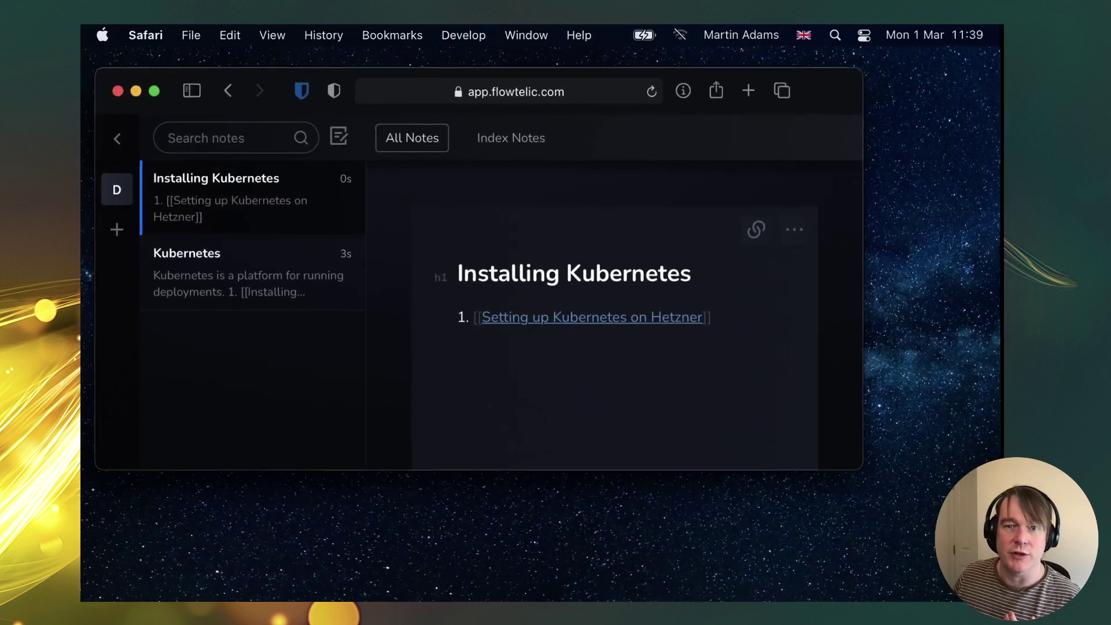
{"action": "left_click_drag", "start_coordinate": [851, 598], "coordinate": [769, 199]}
{"action": "double_click", "coordinate": [768, 197]}
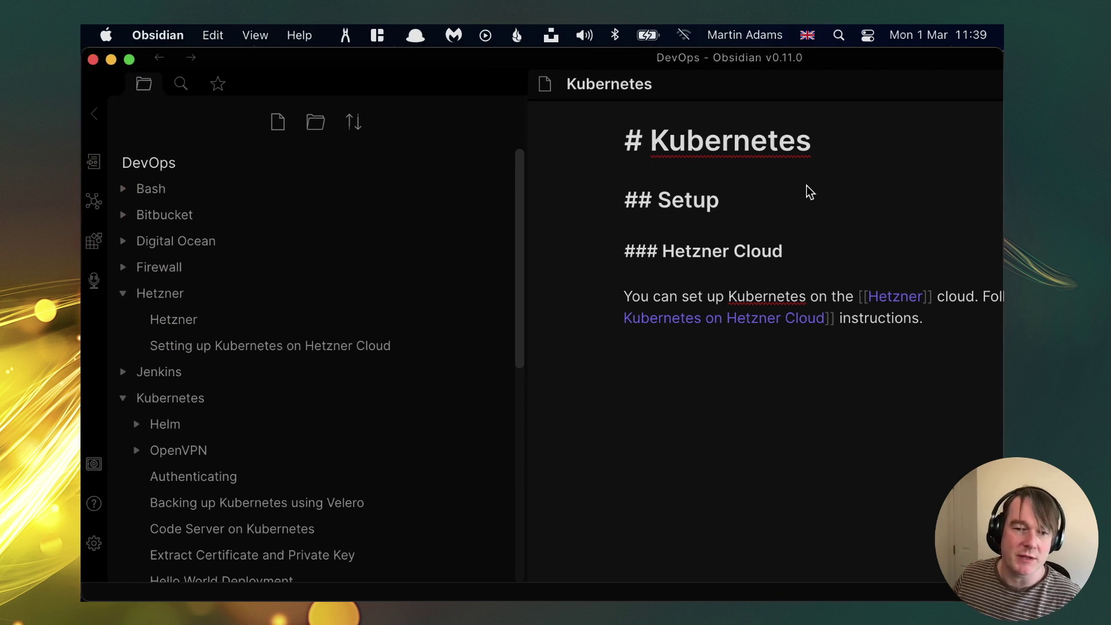
{"action": "left_click_drag", "start_coordinate": [524, 356], "coordinate": [367, 352]}
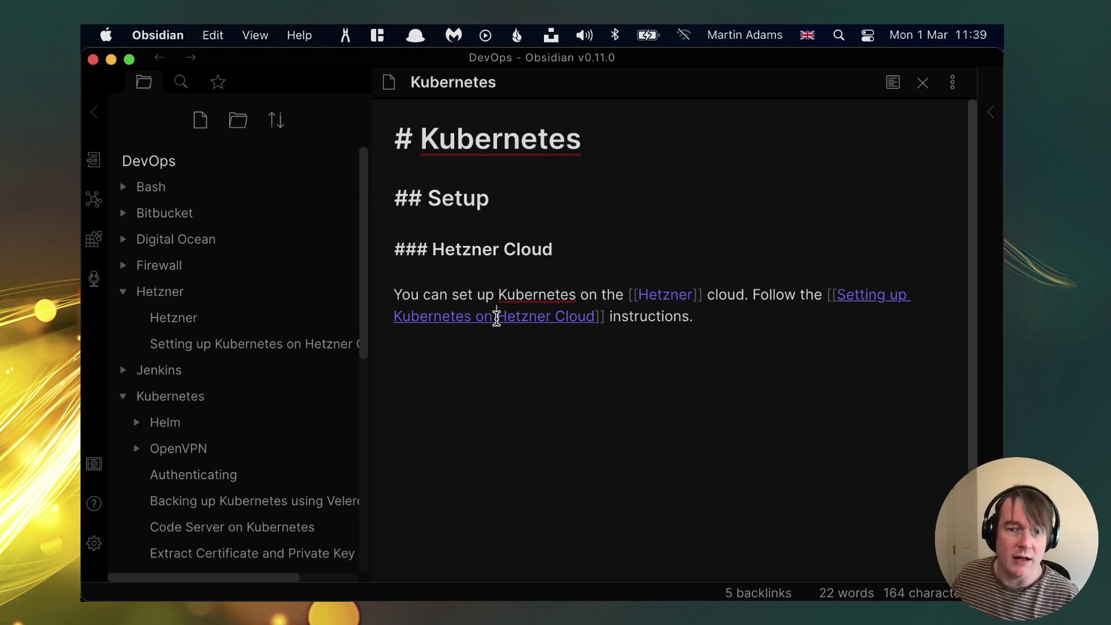
{"action": "left_click", "coordinate": [502, 317]}
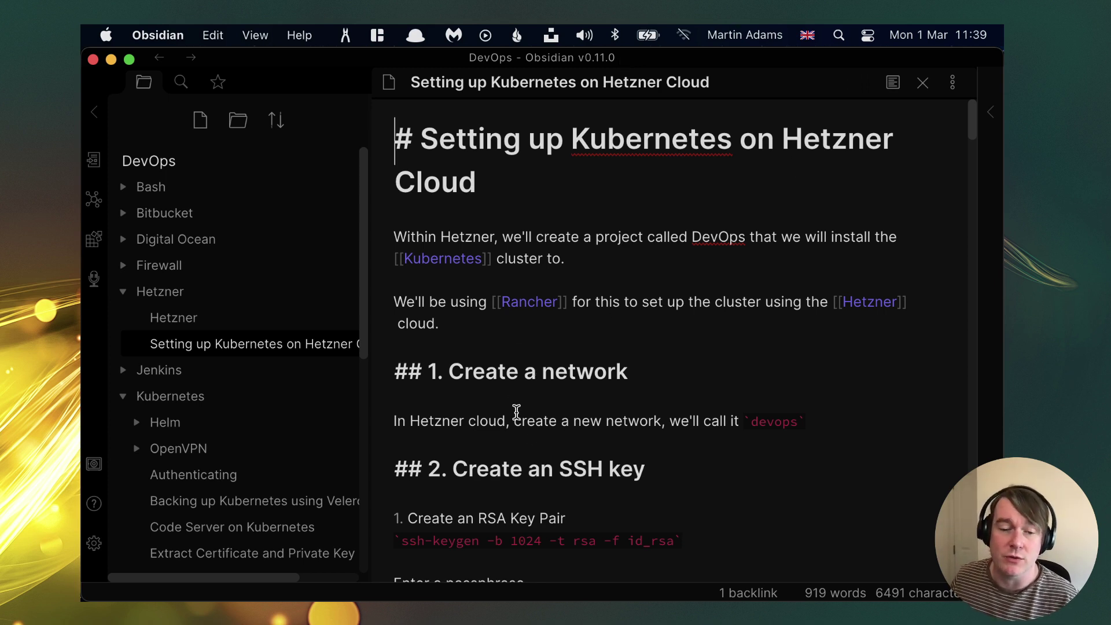
{"action": "scroll", "coordinate": [528, 396], "scroll_direction": "down", "scroll_amount": 20}
{"action": "scroll", "coordinate": [527, 386], "scroll_direction": "down", "scroll_amount": 5}
{"action": "scroll", "coordinate": [523, 324], "scroll_direction": "up", "scroll_amount": 20}
{"action": "left_click_drag", "start_coordinate": [581, 65], "coordinate": [760, 147]}
{"action": "key", "text": "super+w"}
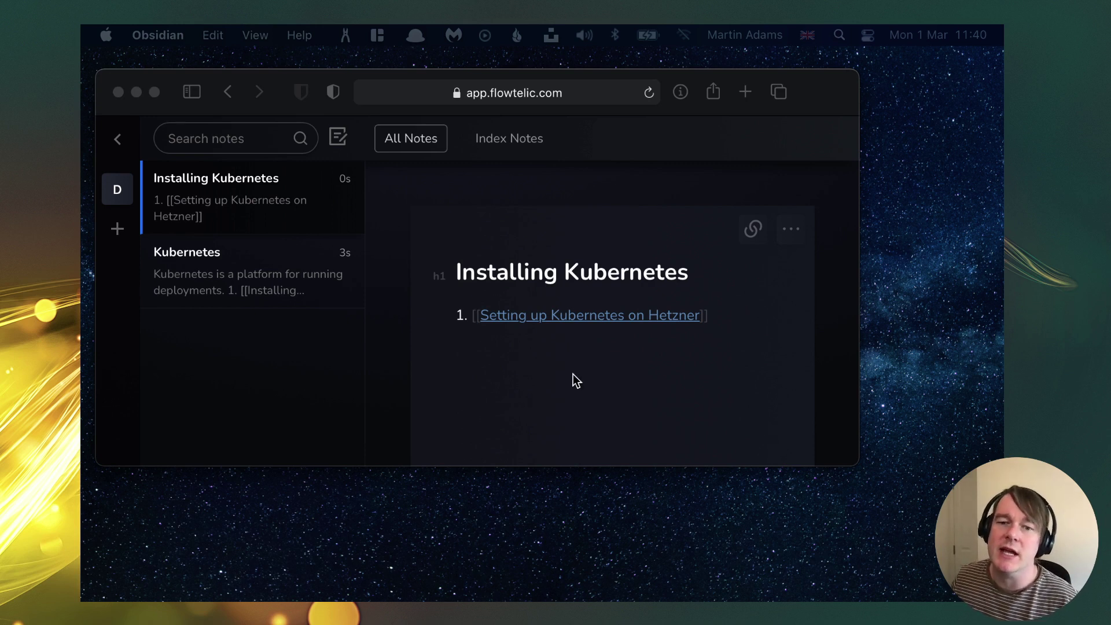
Create the Setting up Kubernetes on Hetzner note from its link
{"action": "left_click", "coordinate": [583, 345]}
{"action": "left_click", "coordinate": [651, 320]}
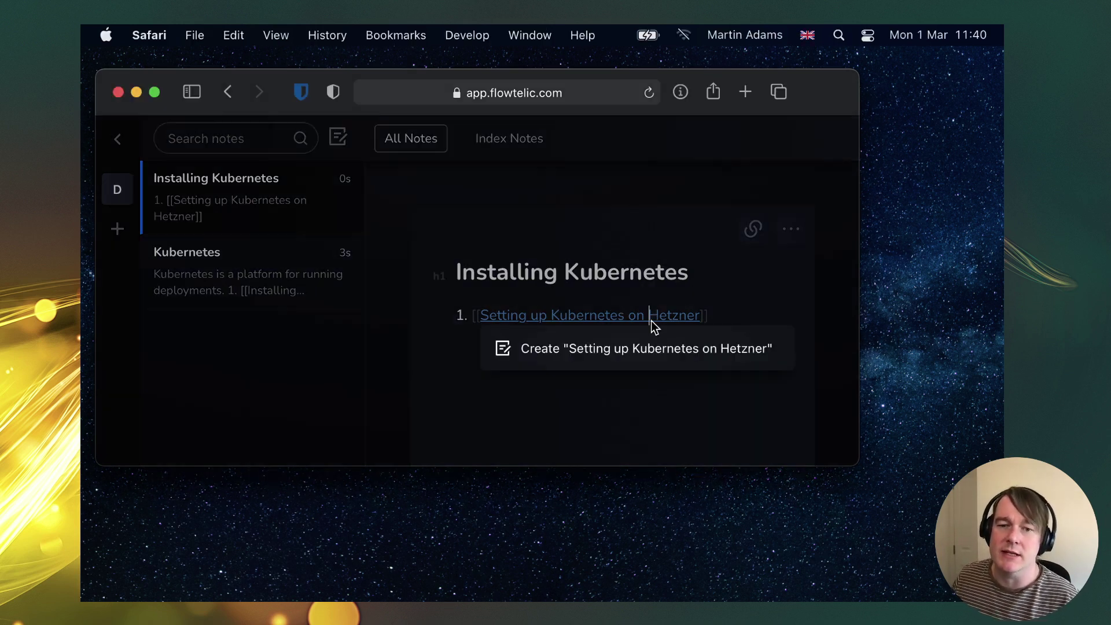
{"action": "left_click", "coordinate": [682, 354]}
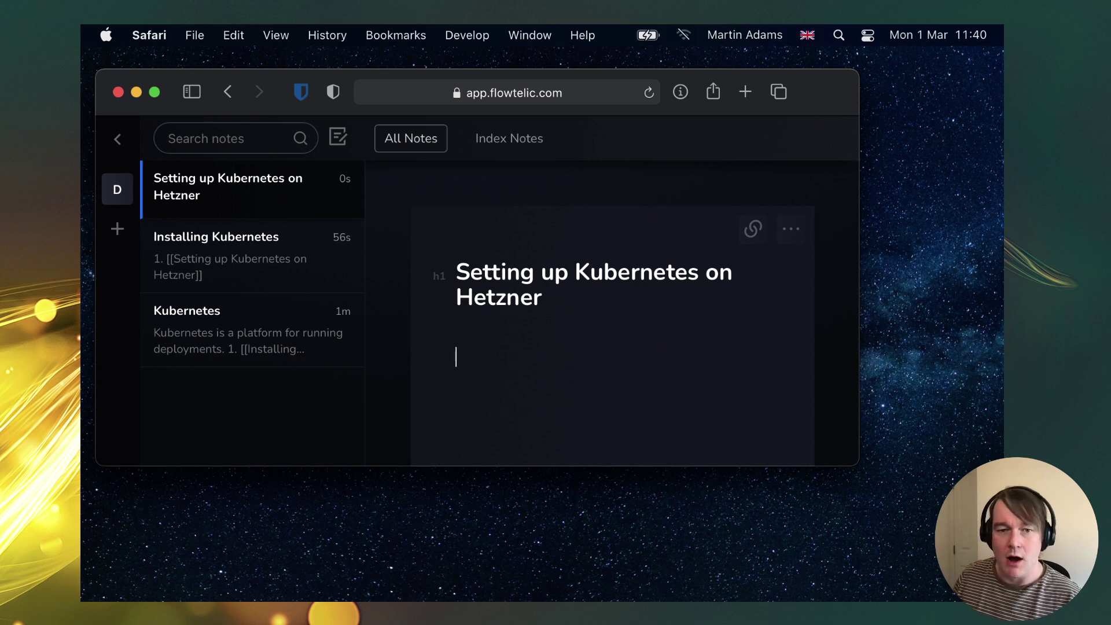
Add a '## See also' heading with '1. [[Hetzner]]', then create the Hetzner note
{"action": "key", "text": "Return"}
{"action": "type", "text": "## See alo"}
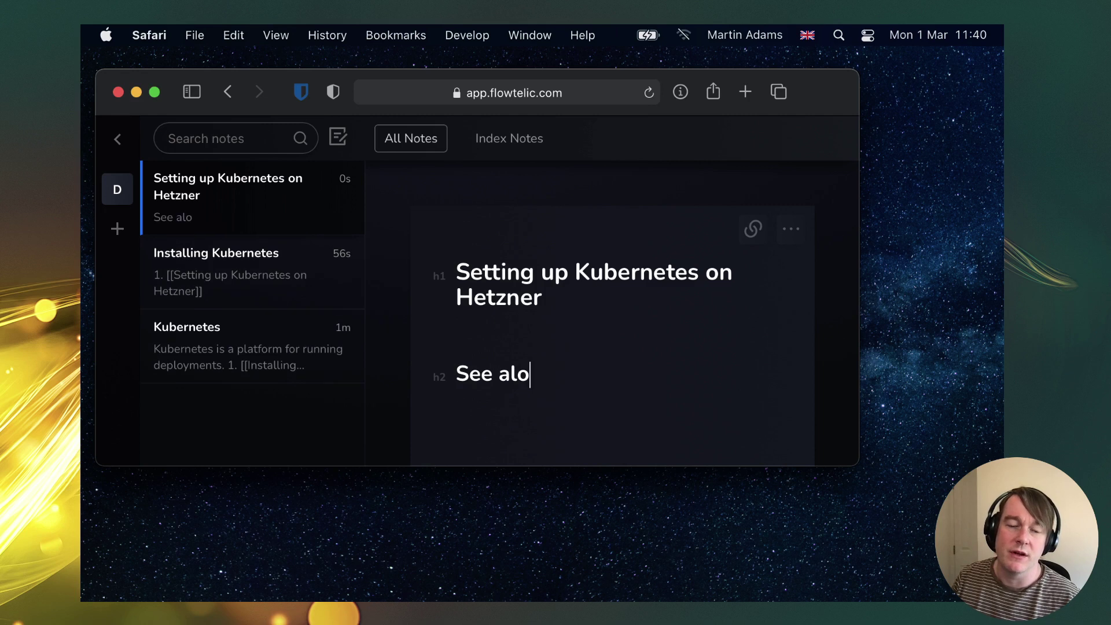
{"action": "key", "text": "BackSpace"}
{"action": "type", "text": "so "}
{"action": "type", "text": "1. [[Hetz"}
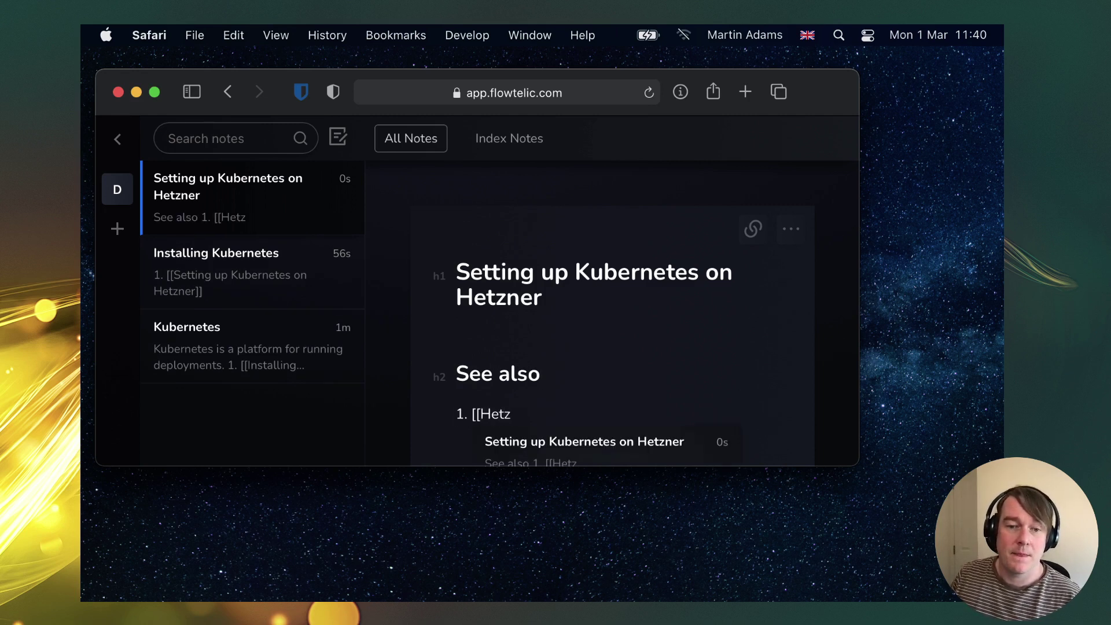
{"action": "type", "text": "ner]]"}
{"action": "key", "text": "Return"}
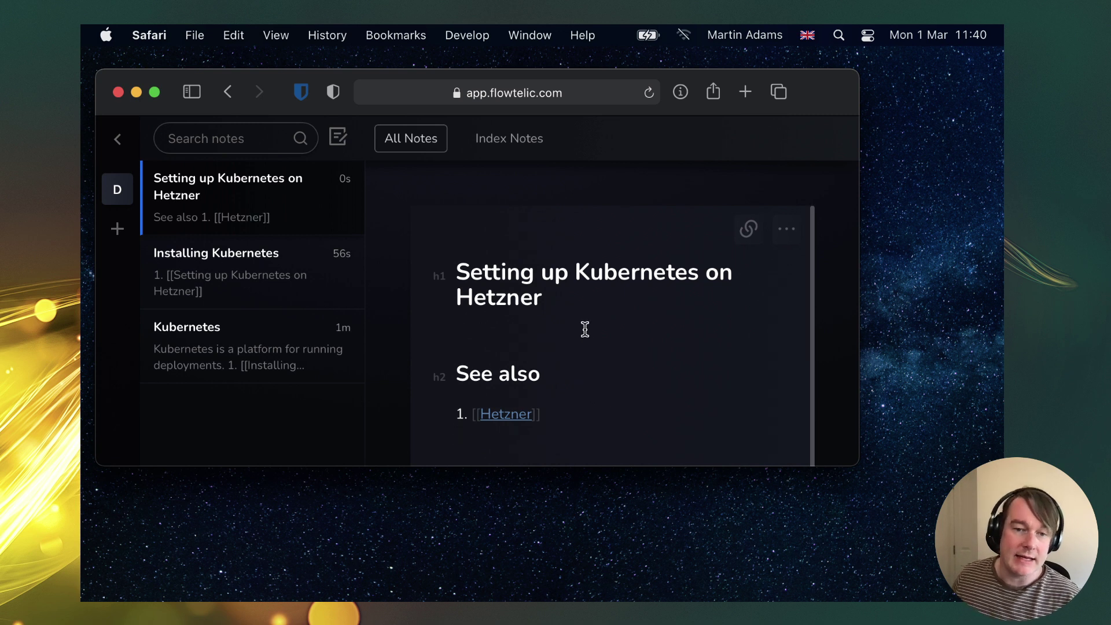
{"action": "left_click", "coordinate": [500, 416]}
{"action": "left_click", "coordinate": [591, 441]}
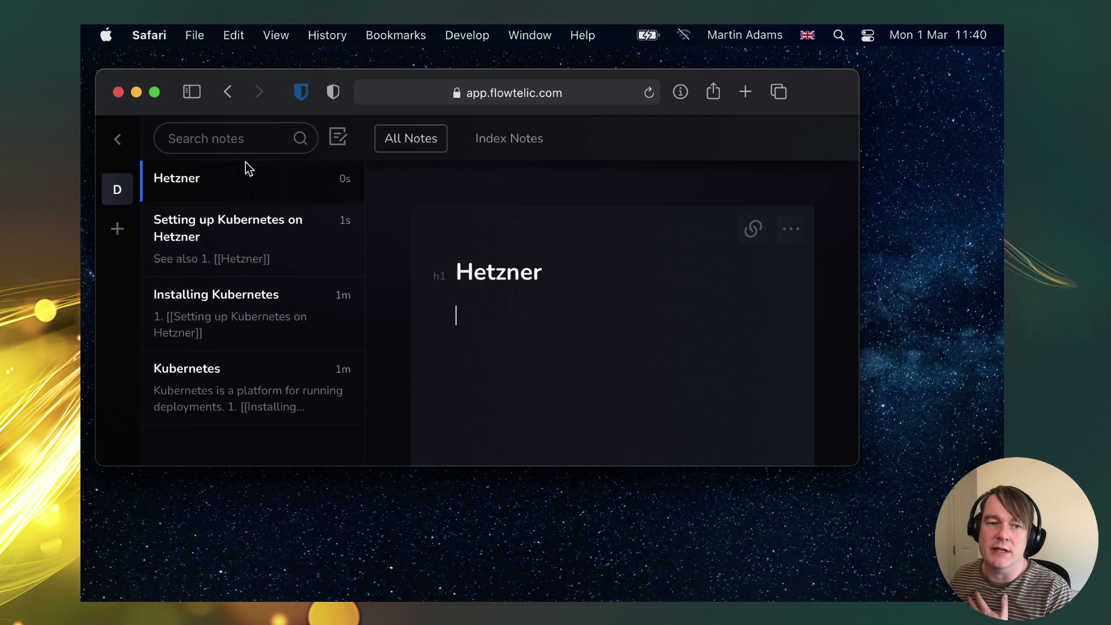
Add item '4. [[Kubernetes Deployments]]' to the Kubernetes note's list
{"action": "left_click", "coordinate": [226, 399]}
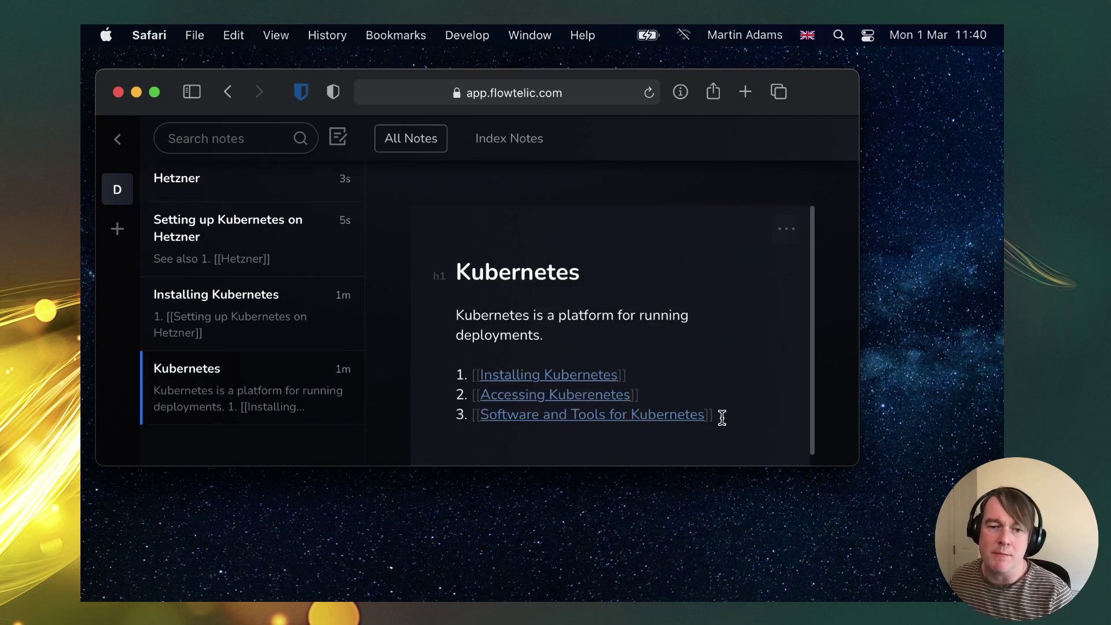
{"action": "key", "text": "Return"}
{"action": "key", "text": "Return"}
{"action": "type", "text": "4. [["}
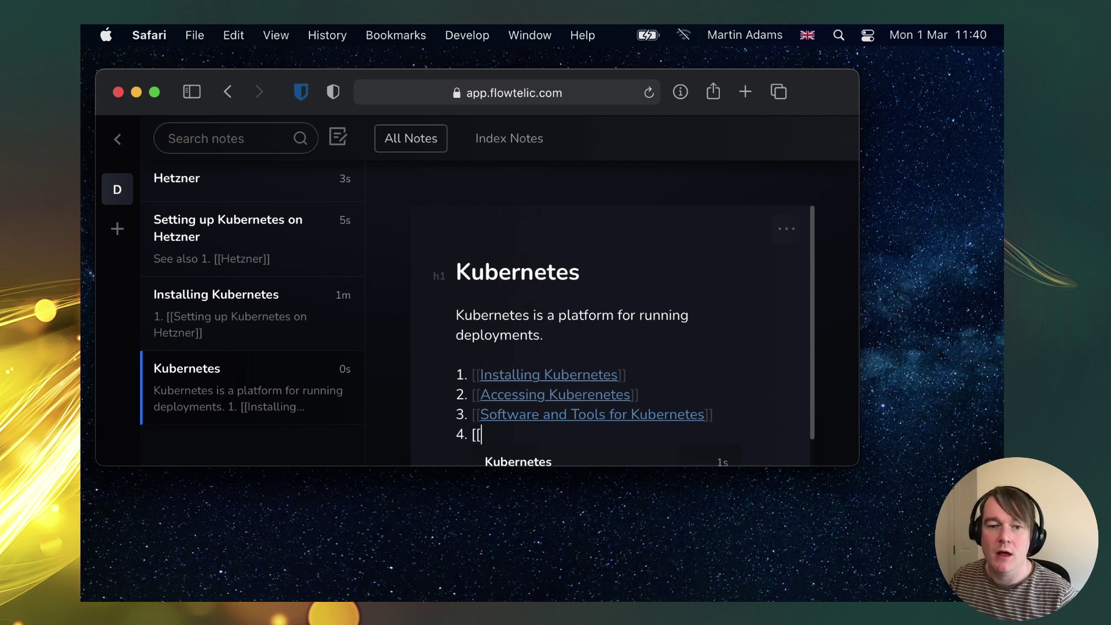
{"action": "type", "text": "Deplo"}
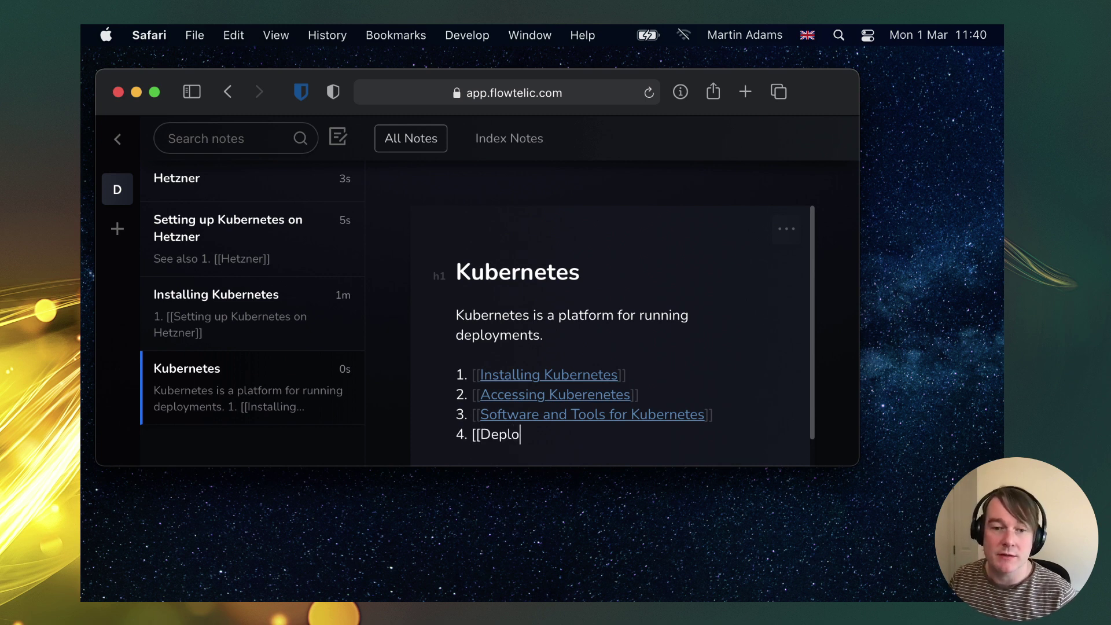
{"action": "type", "text": "yments]]"}
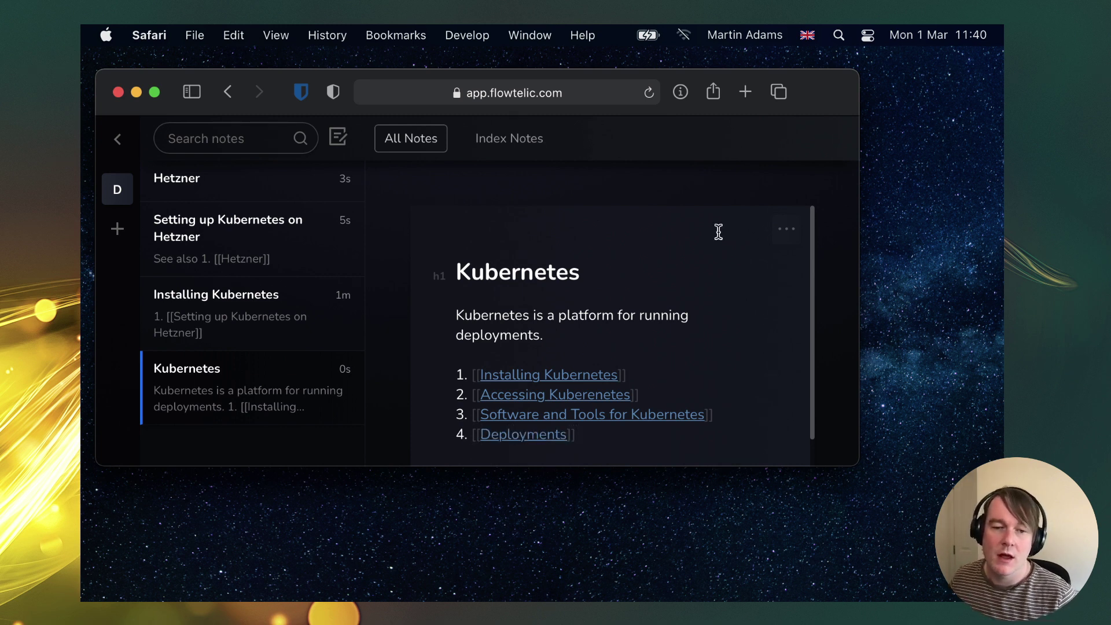
{"action": "left_click", "coordinate": [485, 435]}
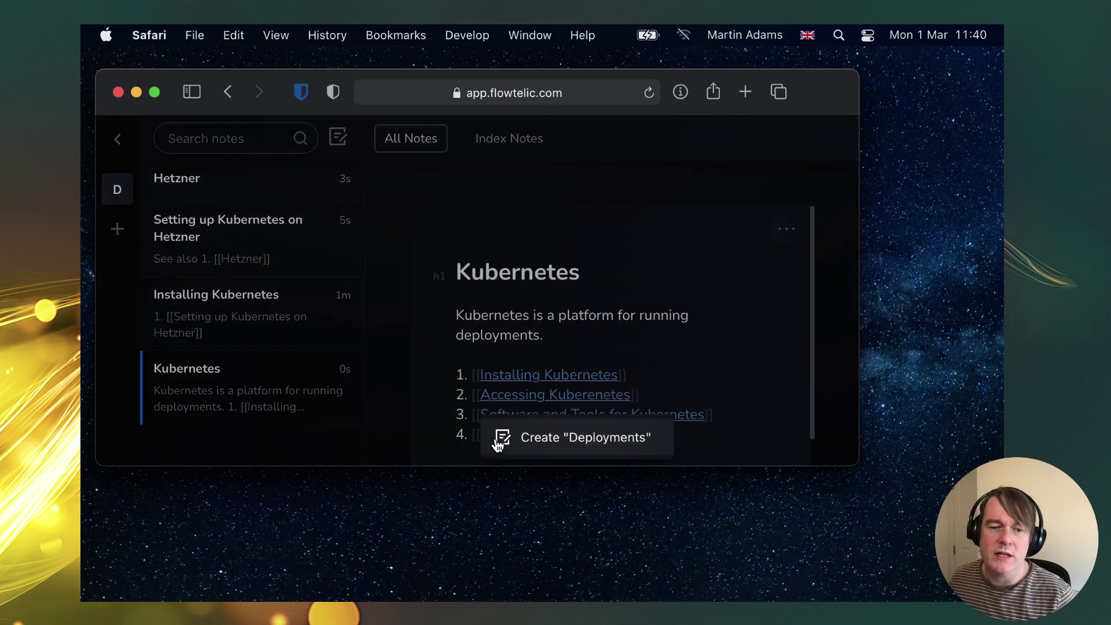
{"action": "left_click", "coordinate": [637, 436]}
{"action": "type", "text": "Kubernetes"}
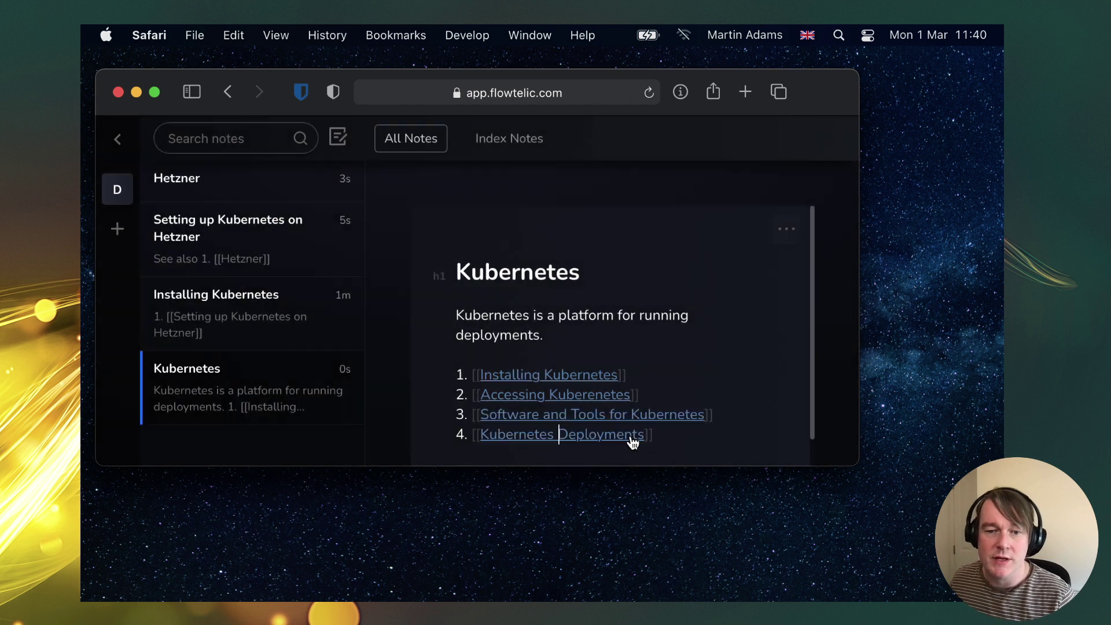
Create the Kubernetes Deployments note with a '## See also' heading listing '1. [[Docker]]'
{"action": "left_click", "coordinate": [560, 434]}
{"action": "left_click", "coordinate": [568, 306]}
{"action": "key", "text": "Return"}
{"action": "type", "text": "## See "}
{"action": "type", "text": "also:"}
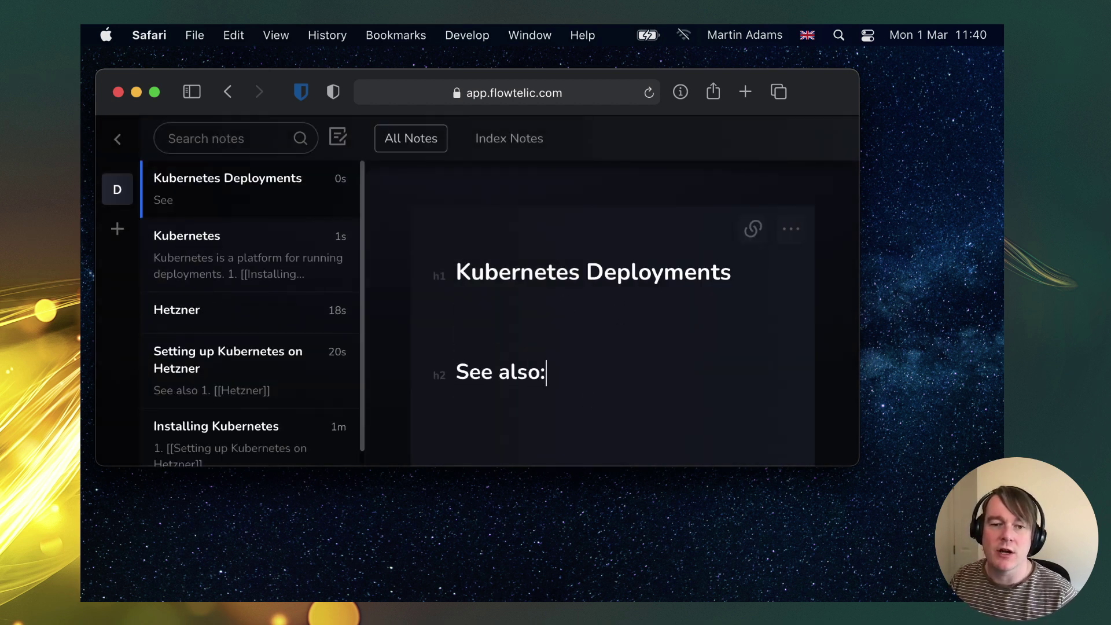
{"action": "key", "text": "BackSpace"}
{"action": "key", "text": "Return"}
{"action": "type", "text": "1. [[Docker]]"}
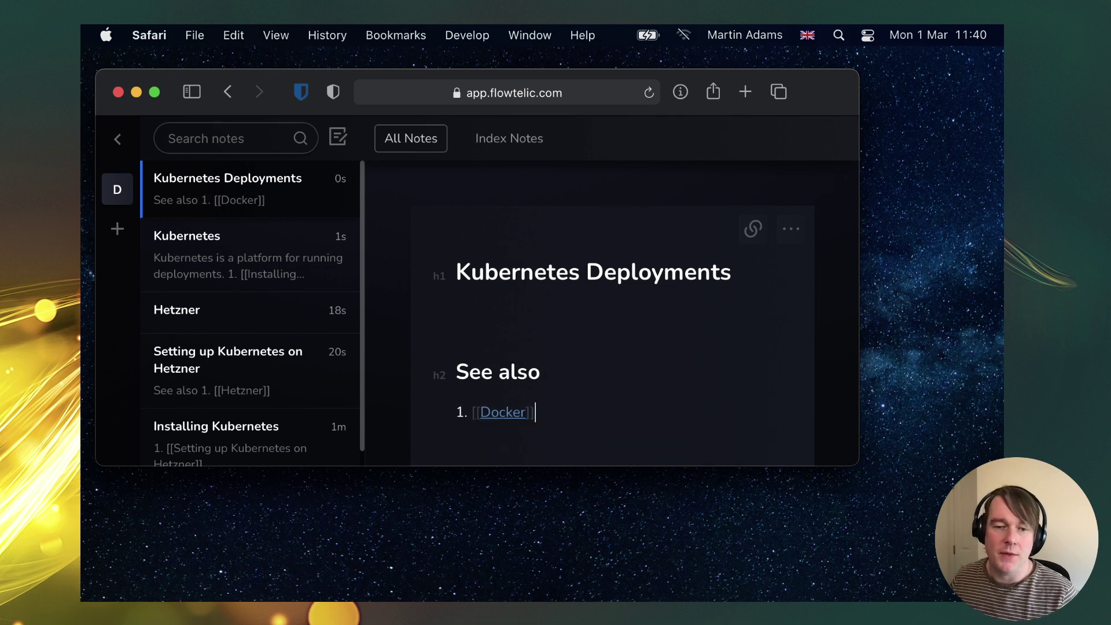
Create the Docker note listing links to Installing Docker and Building Docker Containers
{"action": "left_click", "coordinate": [512, 413]}
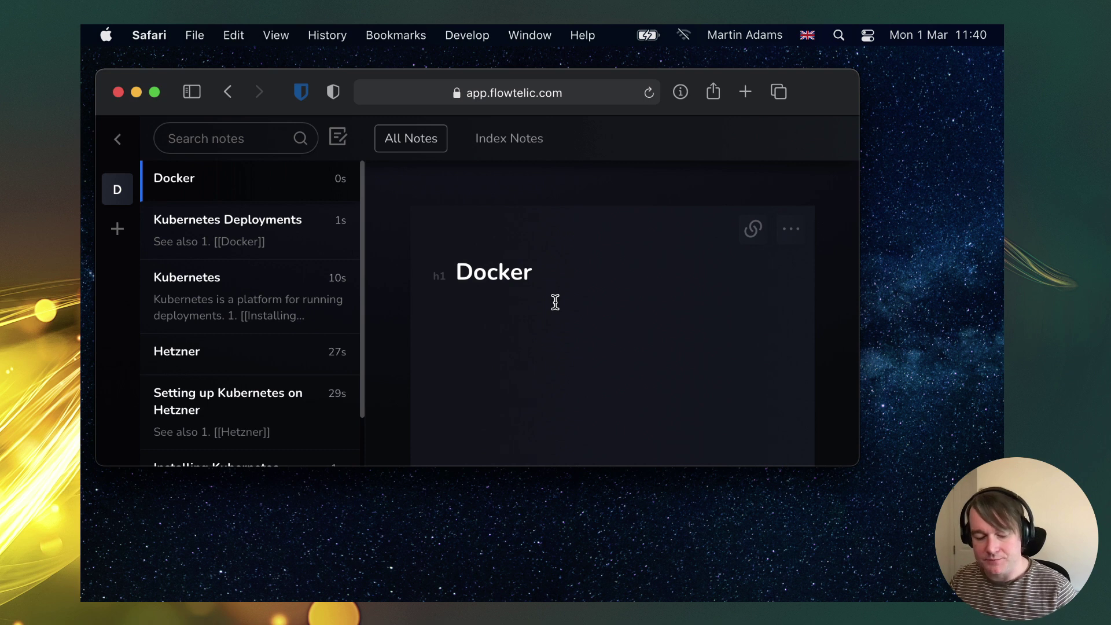
{"action": "type", "text": "1. [[Installing "}
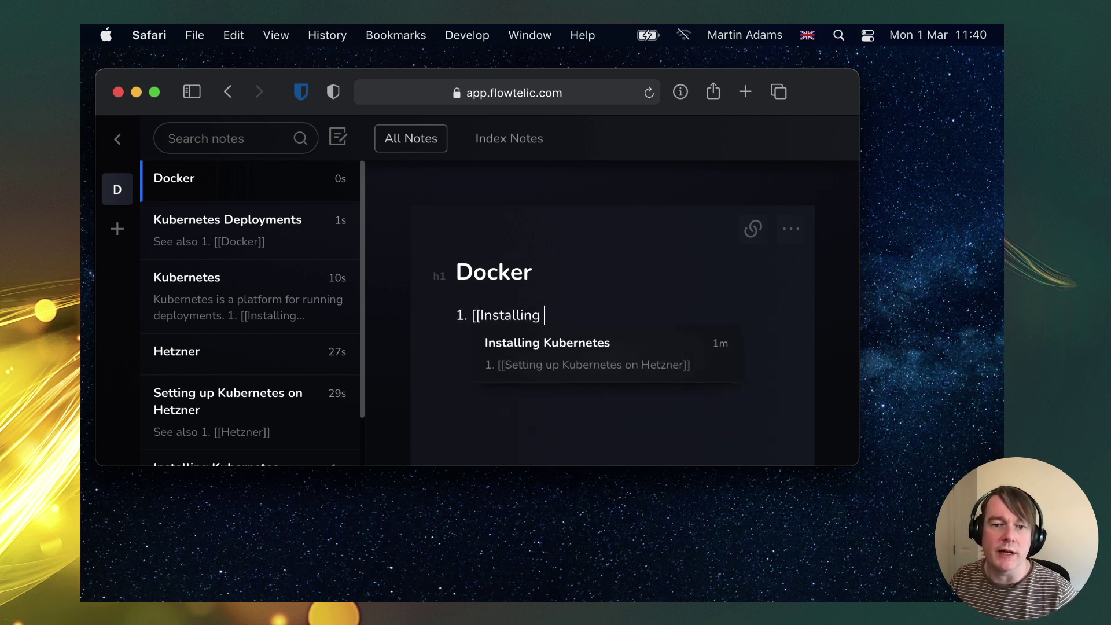
{"action": "type", "text": "Docker]]"}
{"action": "key", "text": "Return"}
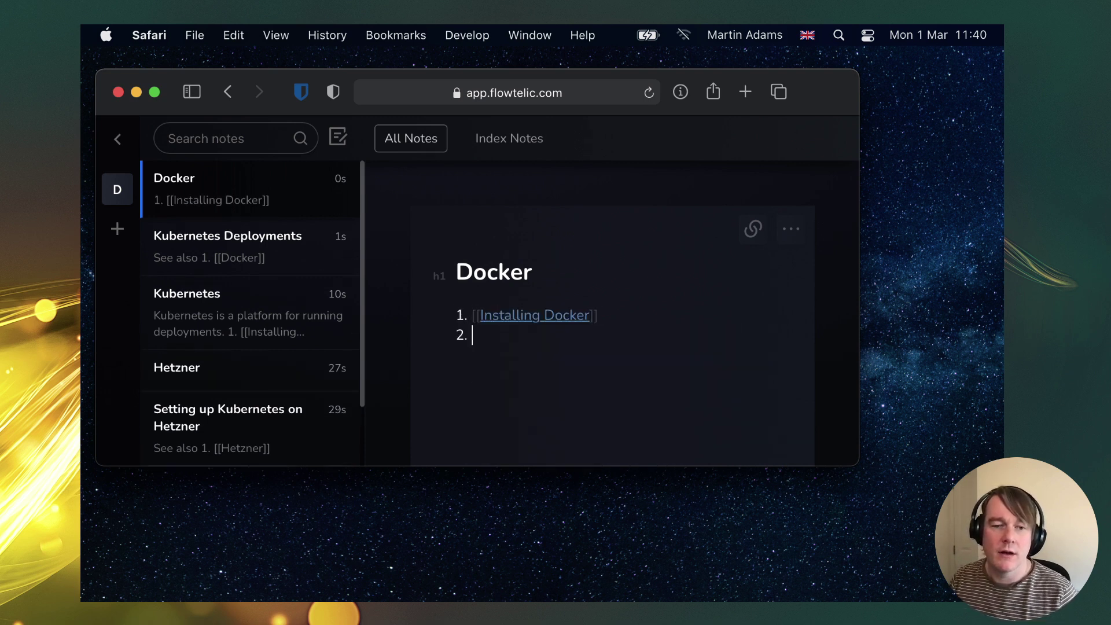
{"action": "type", "text": "[[Building D"}
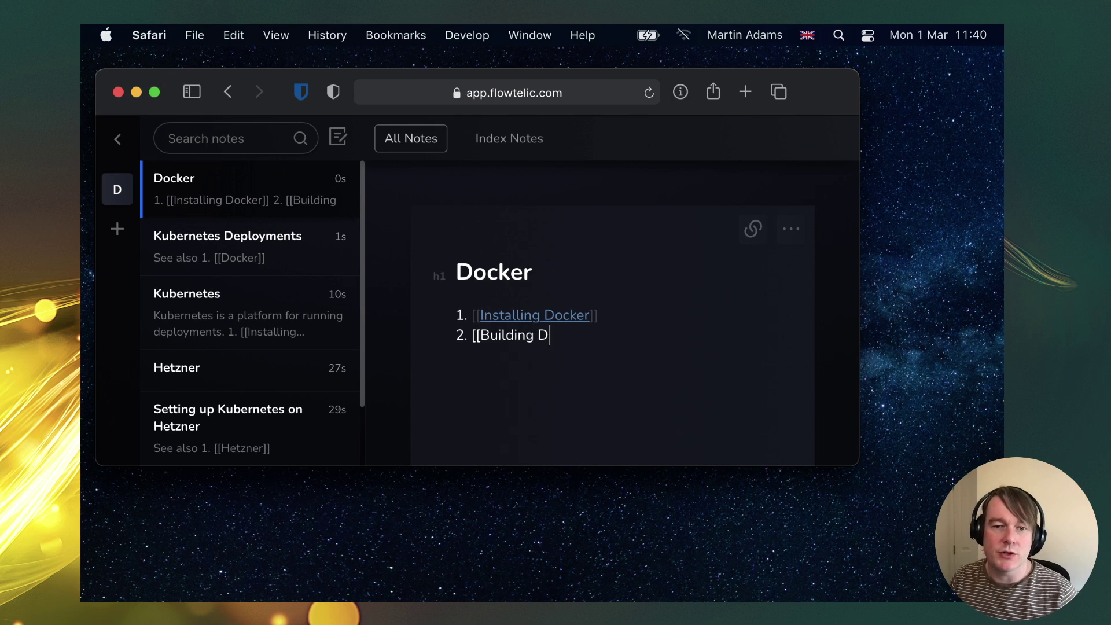
{"action": "type", "text": "ocker Containers]"}
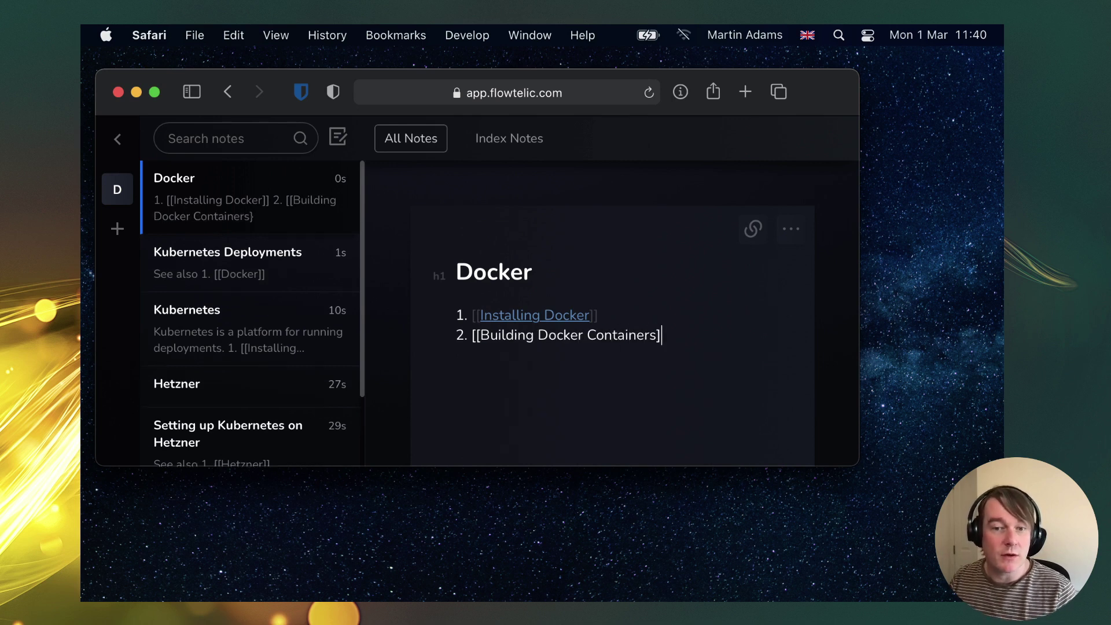
{"action": "type", "text": "]"}
{"action": "key", "text": "Return"}
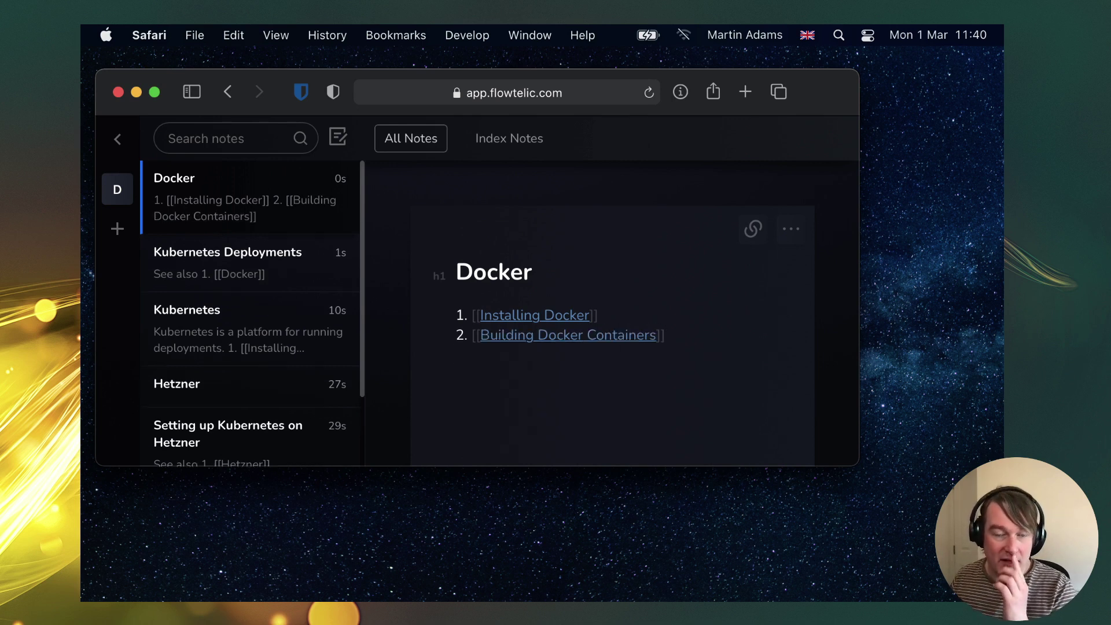
Create the Building Docker Containers note and return to Docker through its backlinks
{"action": "left_click", "coordinate": [571, 340]}
{"action": "left_click", "coordinate": [634, 368]}
{"action": "left_click", "coordinate": [751, 229]}
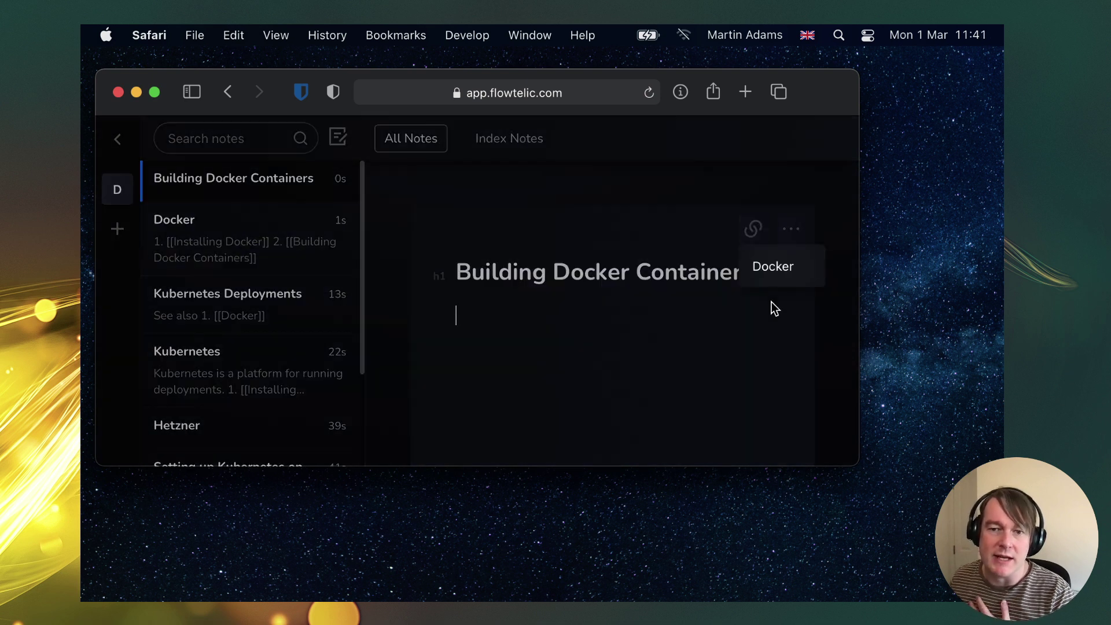
{"action": "left_click", "coordinate": [771, 276]}
Create the Installing Docker note and return to Docker through its backlinks
{"action": "left_click", "coordinate": [516, 319]}
{"action": "left_click", "coordinate": [660, 348]}
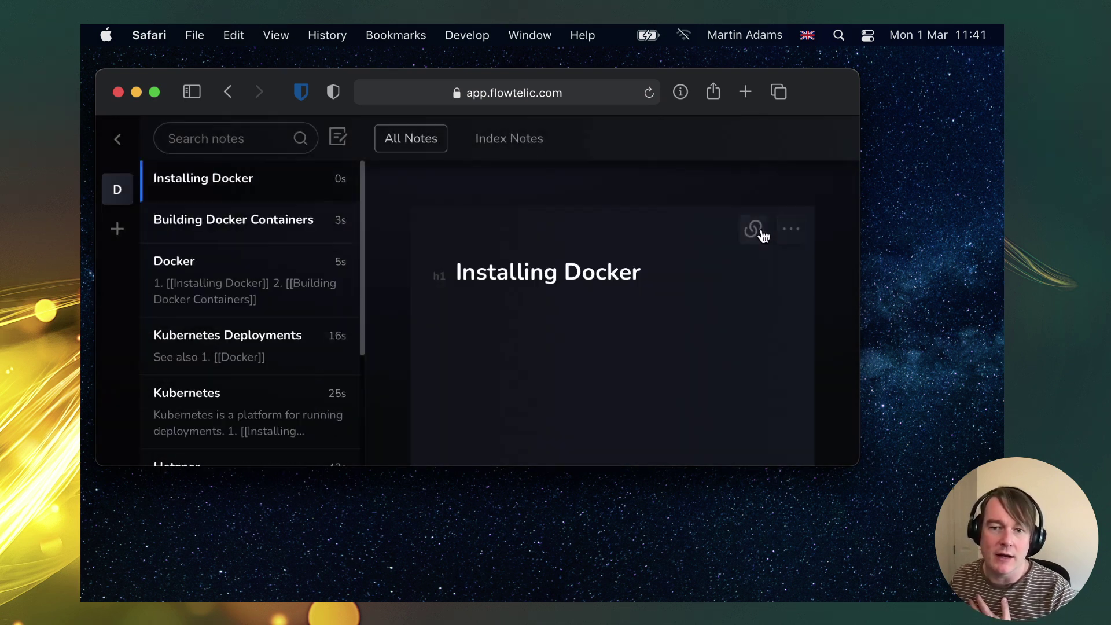
{"action": "left_click", "coordinate": [751, 229]}
{"action": "left_click", "coordinate": [758, 262]}
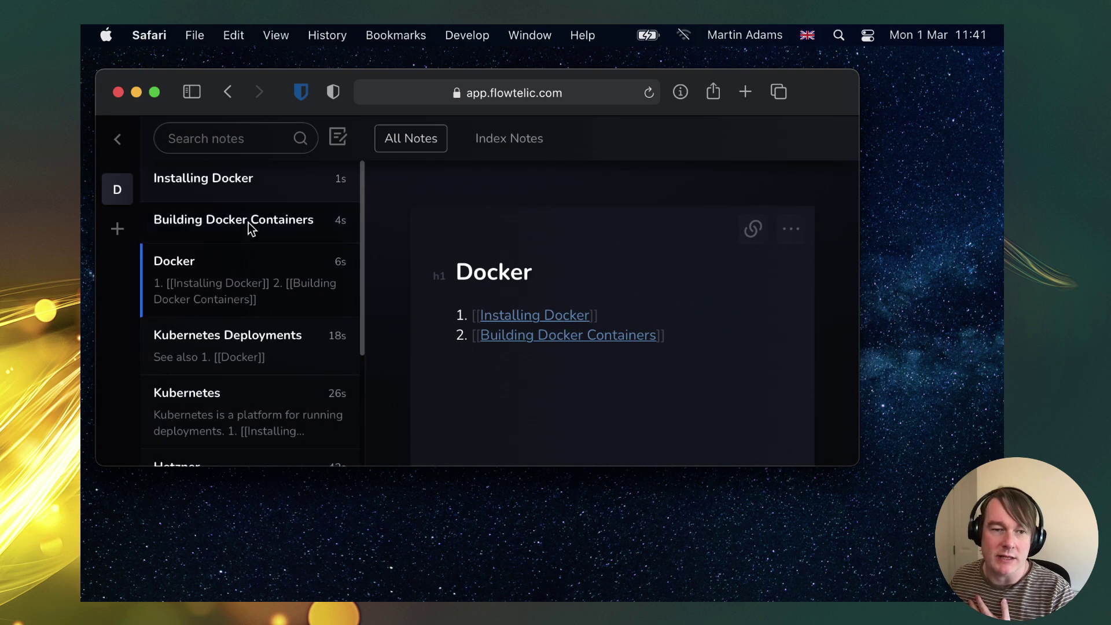
Scroll the notes view and enlarge the Safari window from its bottom-right corner
{"action": "scroll", "coordinate": [327, 246], "scroll_direction": "down", "scroll_amount": 3}
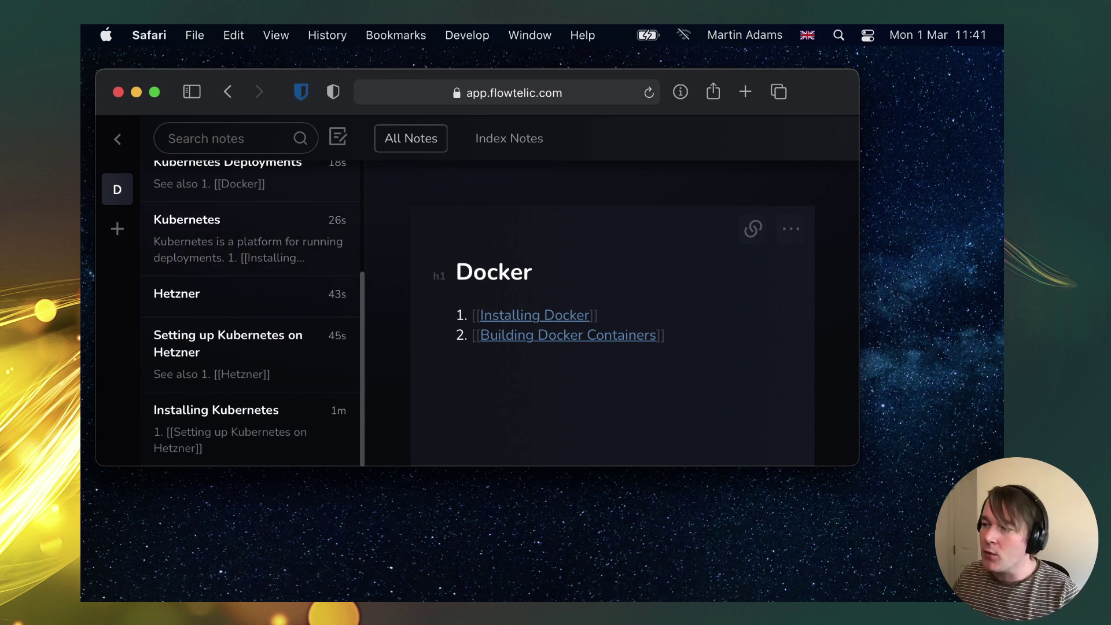
{"action": "left_click_drag", "start_coordinate": [538, 599], "coordinate": [549, 152]}
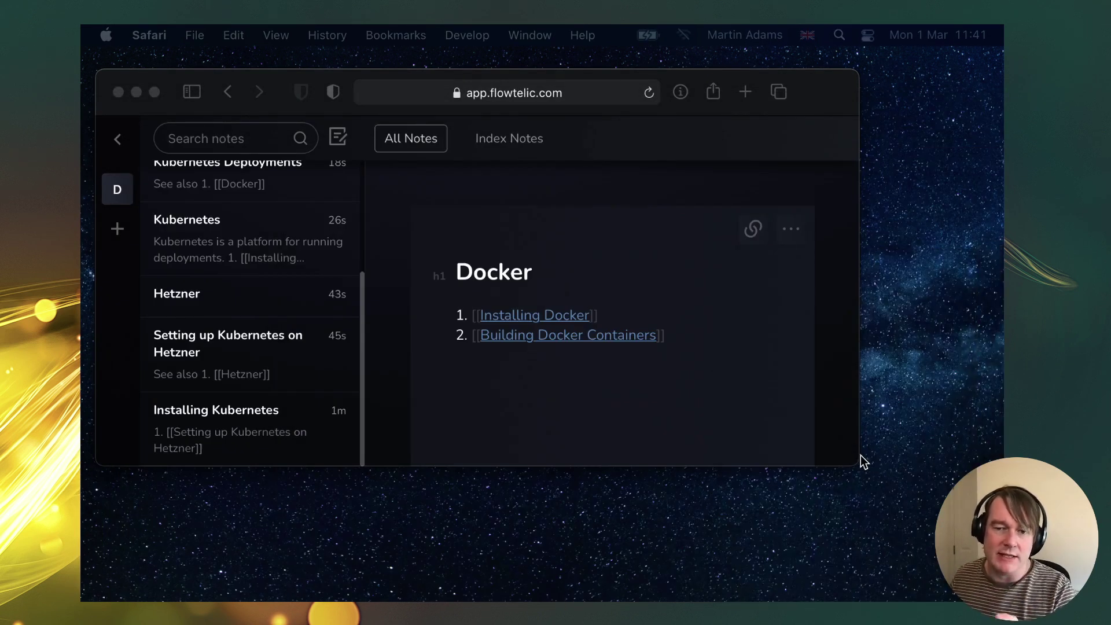
{"action": "left_click_drag", "start_coordinate": [859, 455], "coordinate": [973, 547]}
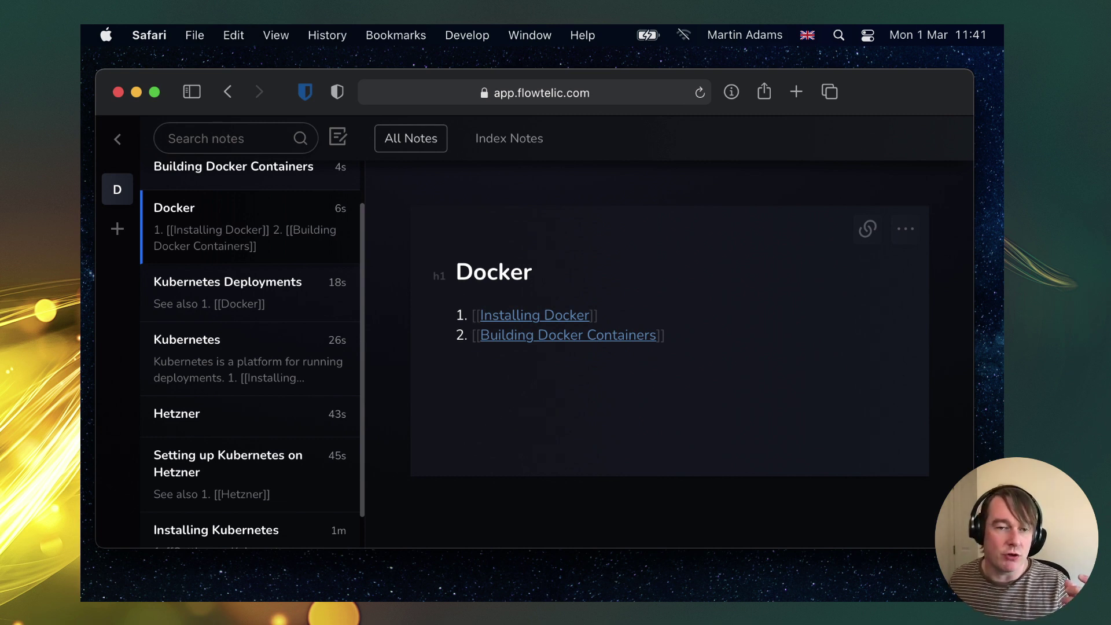
{"action": "key", "text": "super+Tab"}
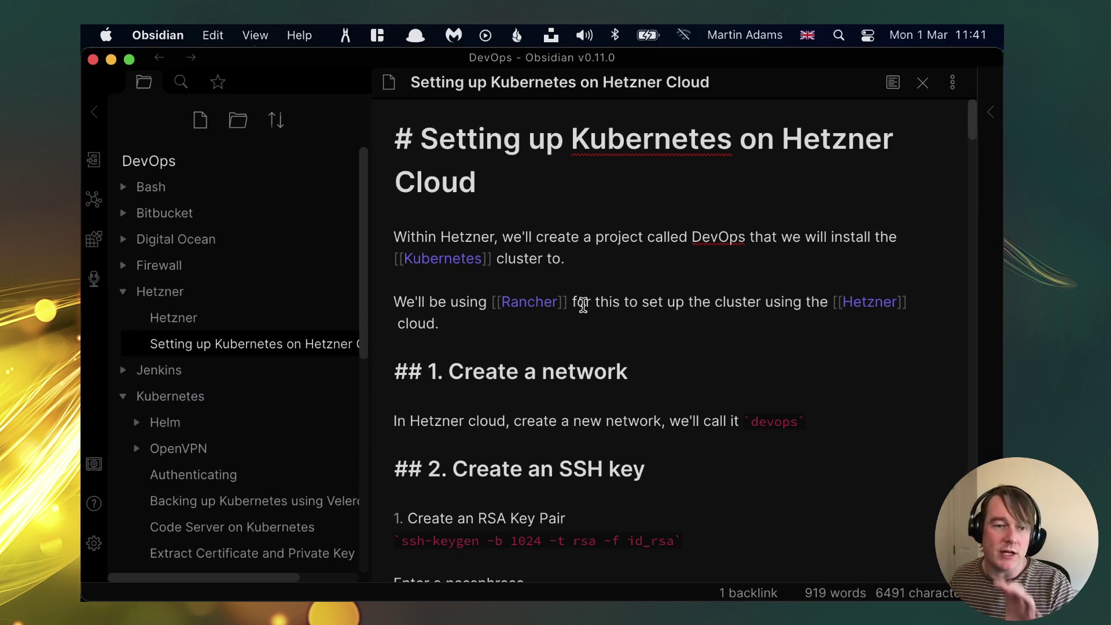
{"action": "scroll", "coordinate": [583, 301], "scroll_direction": "down", "scroll_amount": 15}
{"action": "scroll", "coordinate": [584, 301], "scroll_direction": "up", "scroll_amount": 15}
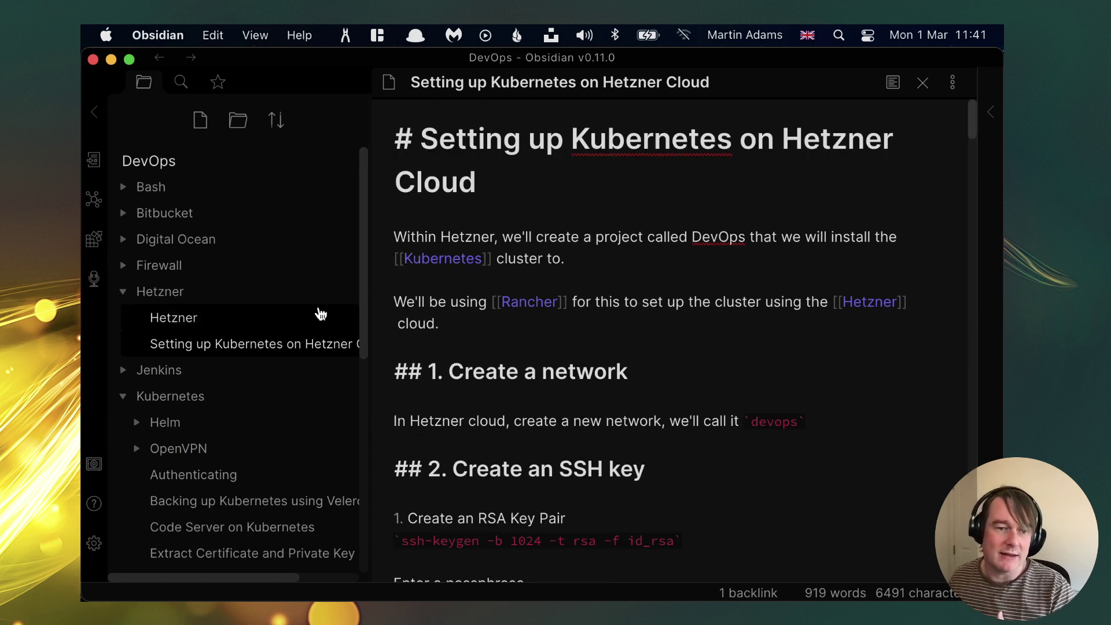
{"action": "scroll", "coordinate": [610, 280], "scroll_direction": "down", "scroll_amount": 10}
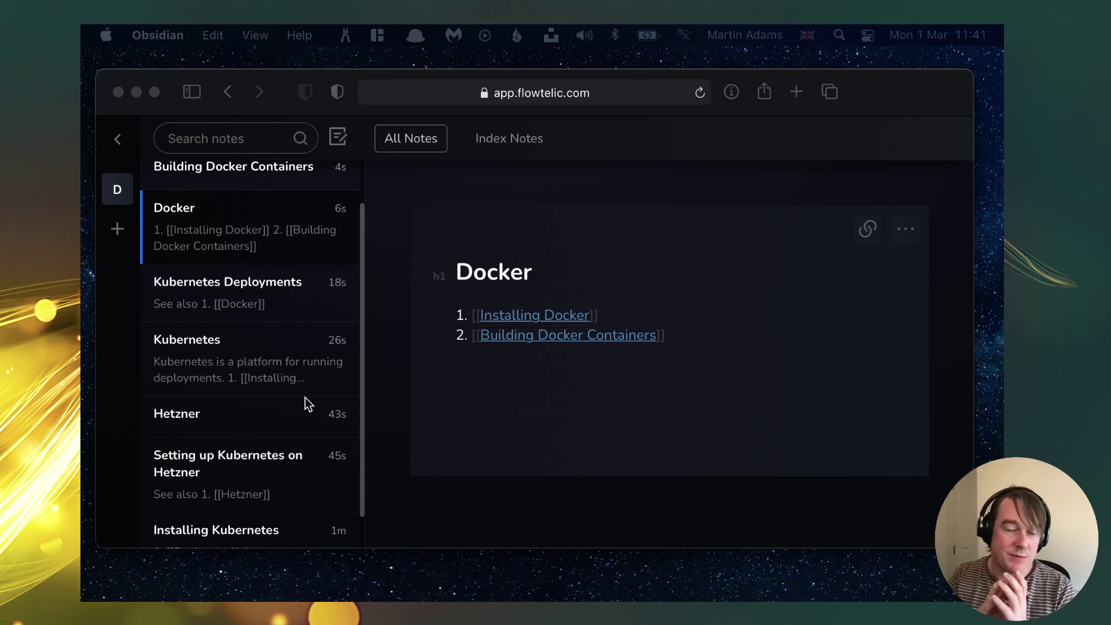
Turn on Index note for the Kubernetes note
{"action": "left_click", "coordinate": [259, 362]}
{"action": "left_click", "coordinate": [195, 355]}
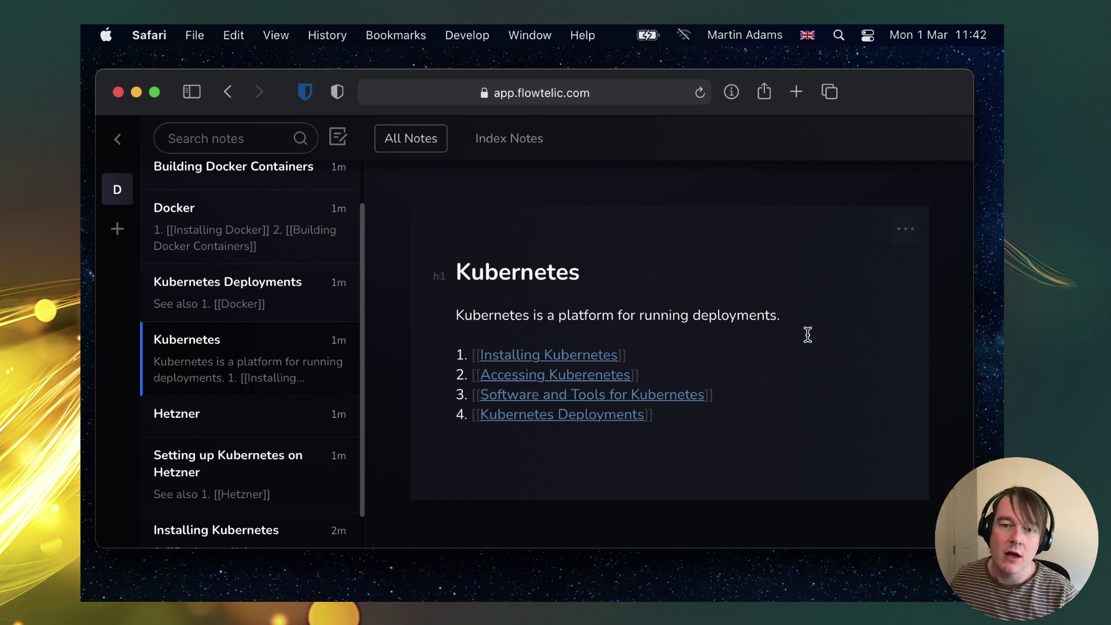
{"action": "left_click", "coordinate": [906, 230]}
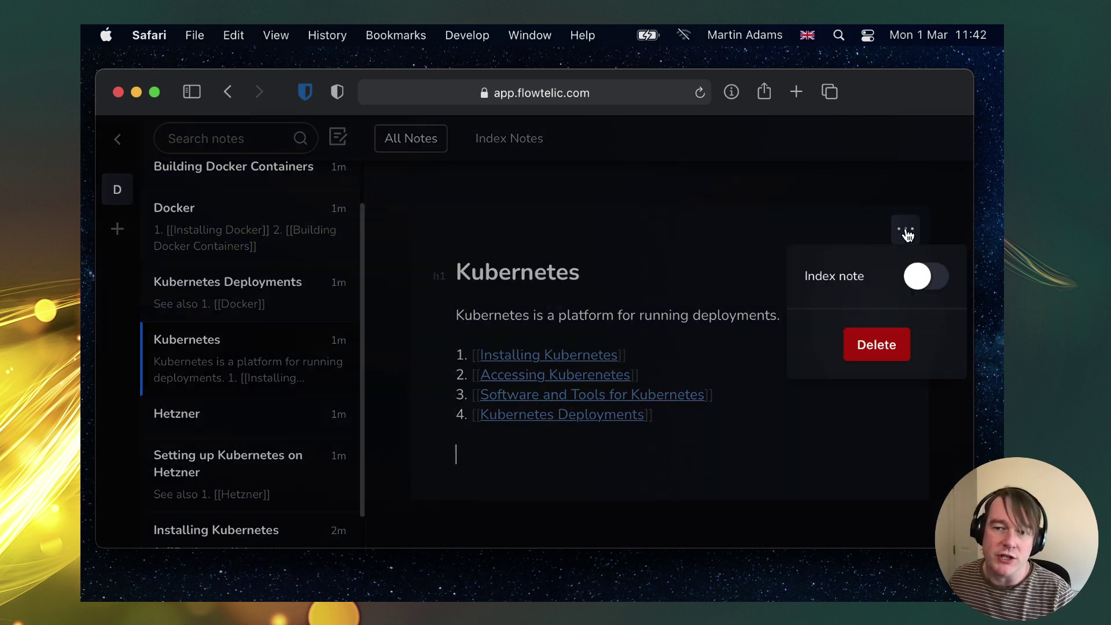
{"action": "left_click", "coordinate": [934, 277]}
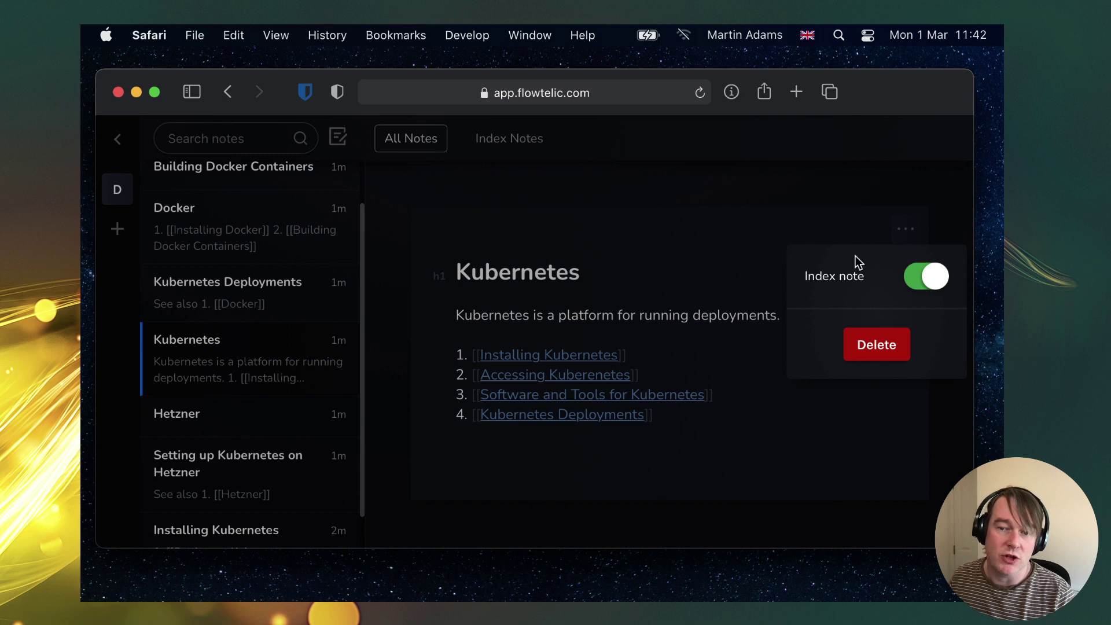
{"action": "left_click", "coordinate": [621, 278]}
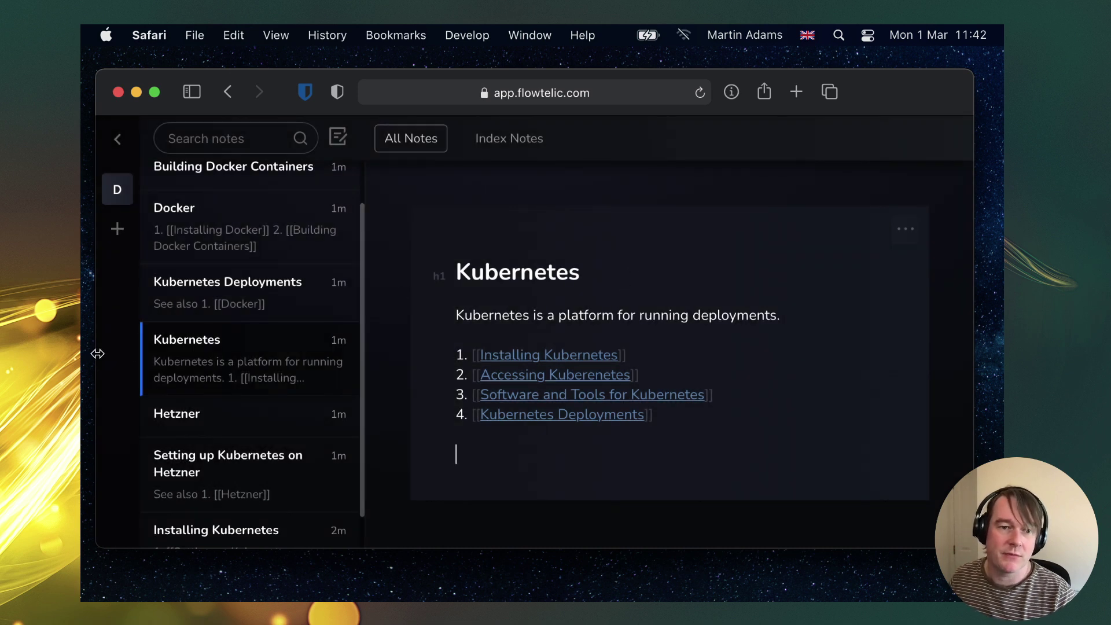
Turn on Index note for the Docker note
{"action": "left_click", "coordinate": [226, 208]}
{"action": "left_click", "coordinate": [904, 231]}
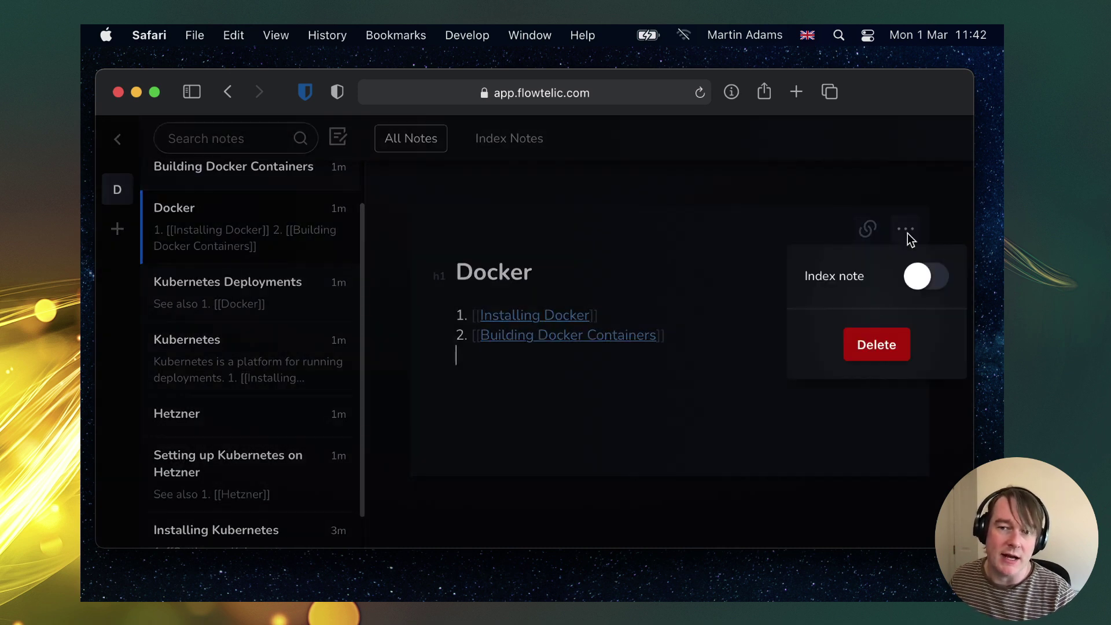
{"action": "left_click", "coordinate": [574, 263]}
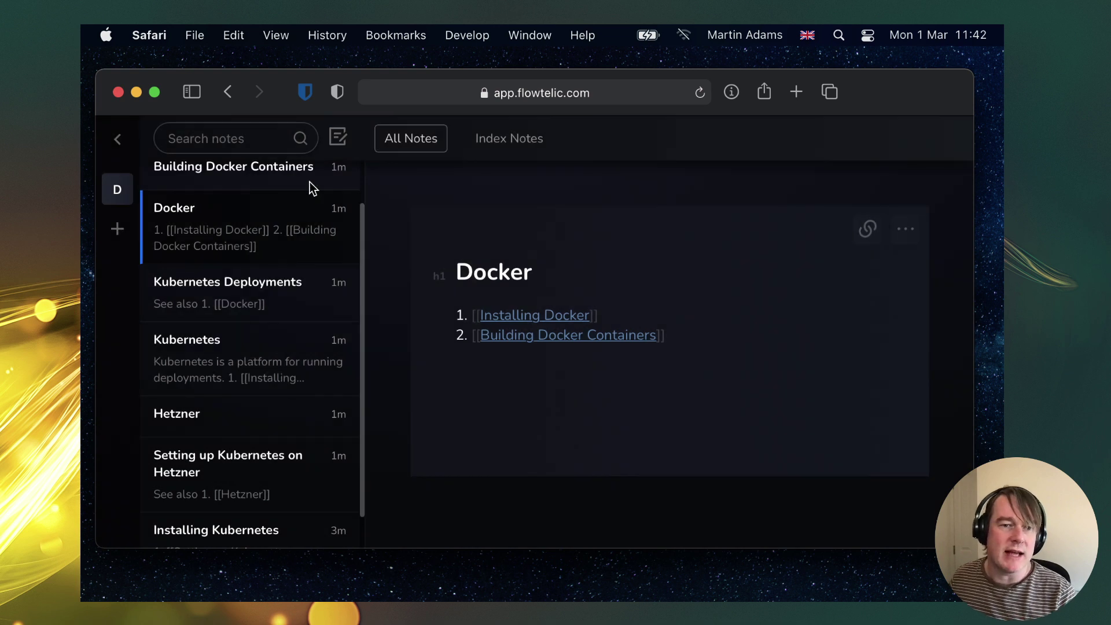
Create a CI/CD note listing '1. [[Jenkins]]' and create the Jenkins note
{"action": "left_click", "coordinate": [340, 138]}
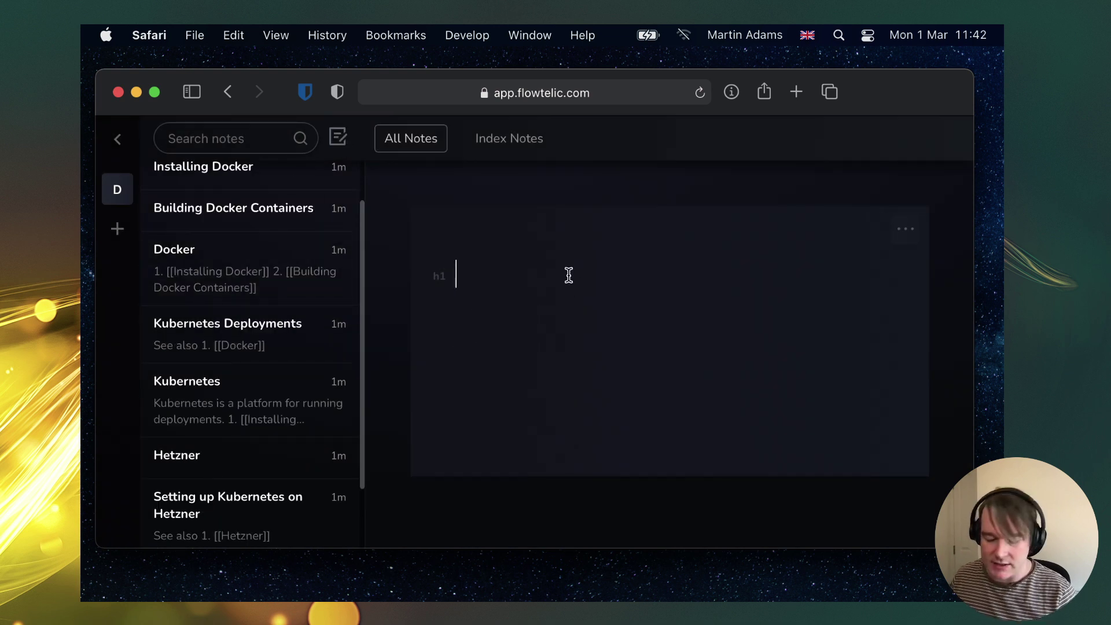
{"action": "type", "text": "CI/CD "}
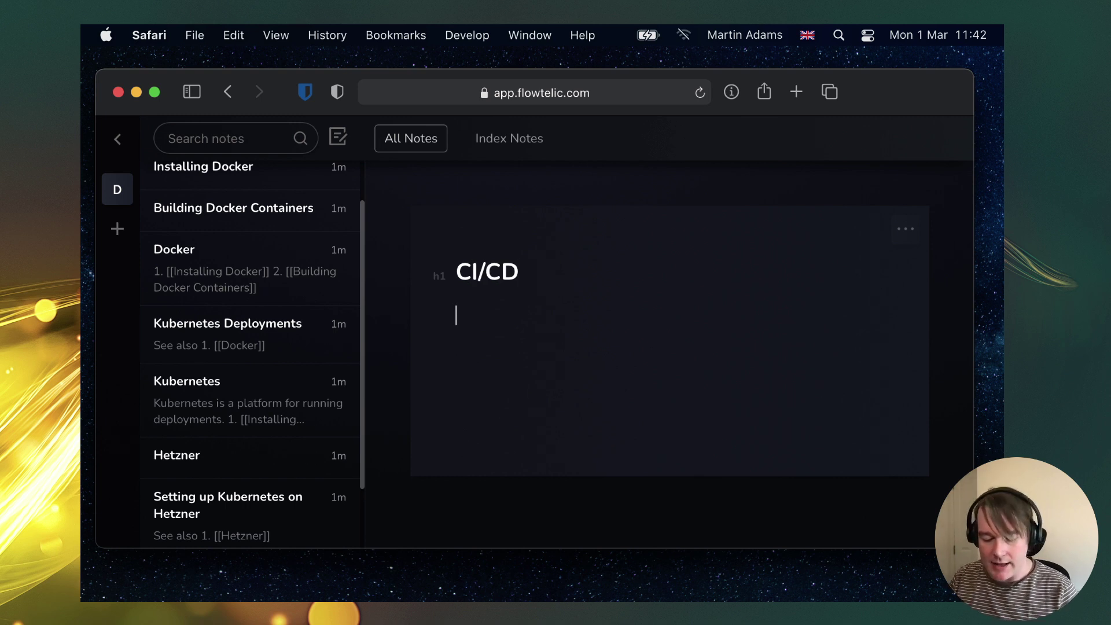
{"action": "type", "text": "1. [[Jenkins]]"}
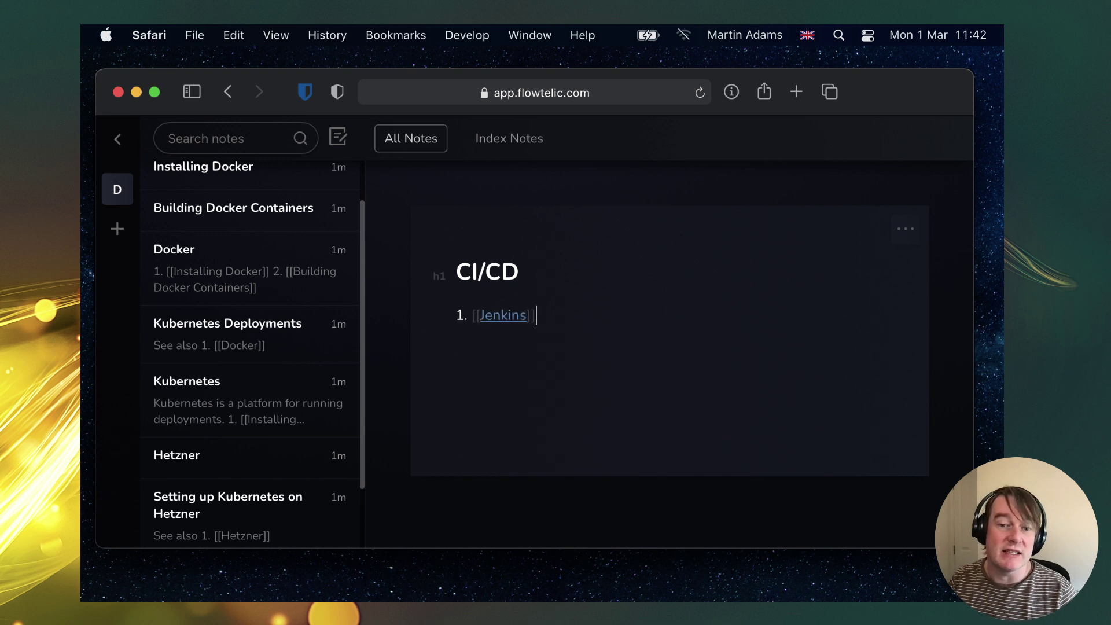
{"action": "left_click", "coordinate": [493, 315]}
{"action": "left_click", "coordinate": [559, 349]}
Return to the CI/CD note via Jenkins' backlinks and mark it as an index note
{"action": "left_click", "coordinate": [867, 229]}
{"action": "left_click", "coordinate": [885, 267]}
{"action": "left_click", "coordinate": [904, 231]}
{"action": "left_click", "coordinate": [924, 275]}
{"action": "left_click", "coordinate": [603, 318]}
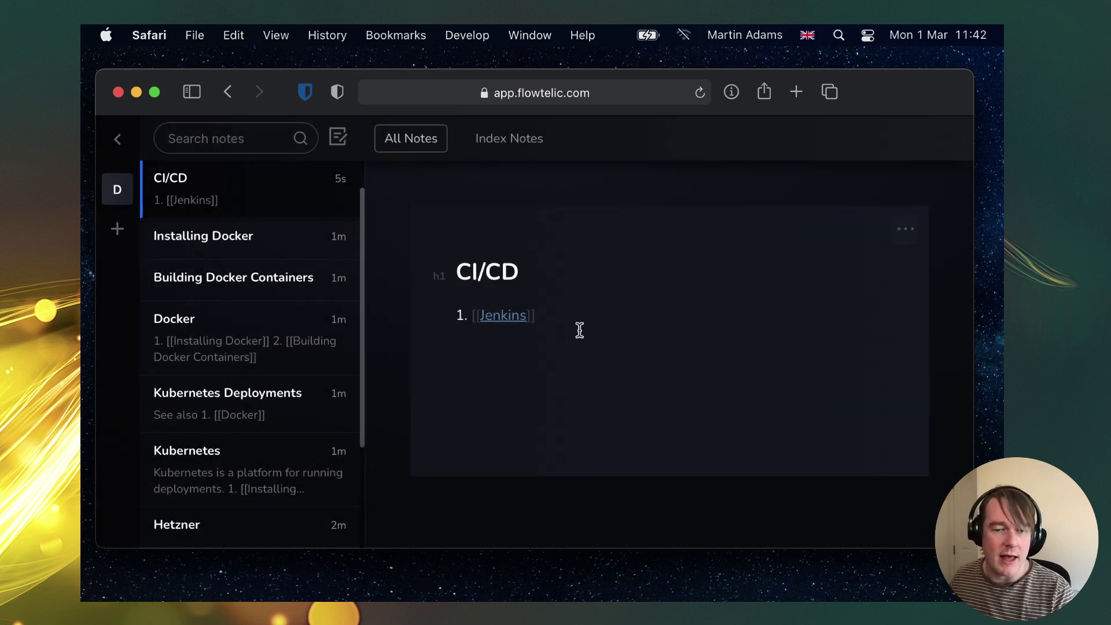
Filter the notes to Index Notes and preview Docker, Kubernetes and CI/CD
{"action": "left_click", "coordinate": [513, 141]}
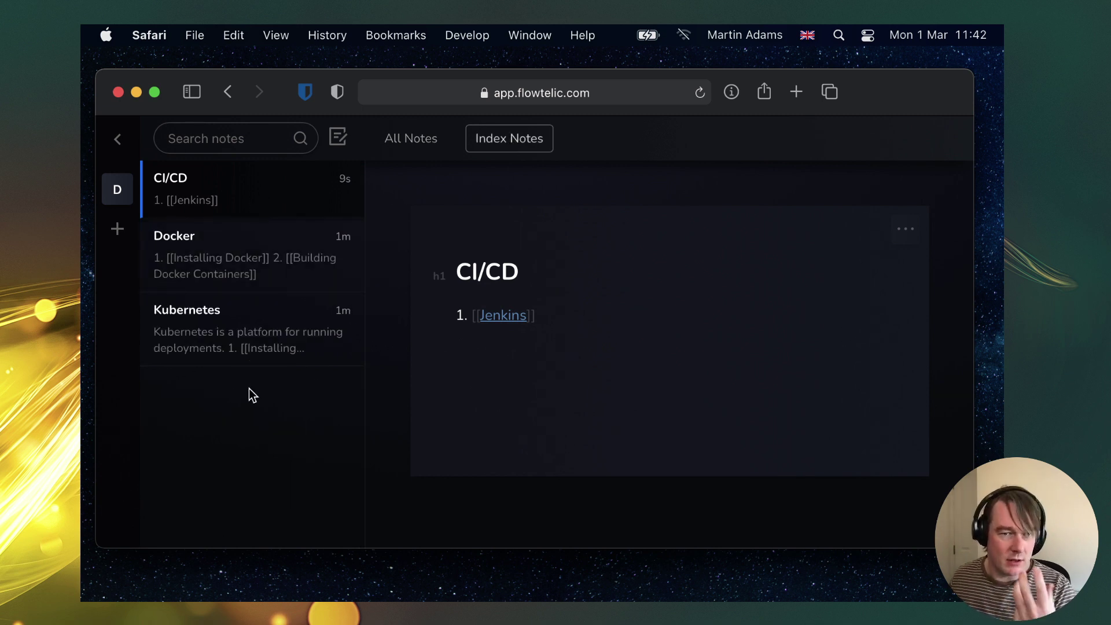
{"action": "left_click", "coordinate": [241, 261]}
{"action": "left_click", "coordinate": [238, 324]}
{"action": "left_click", "coordinate": [236, 185]}
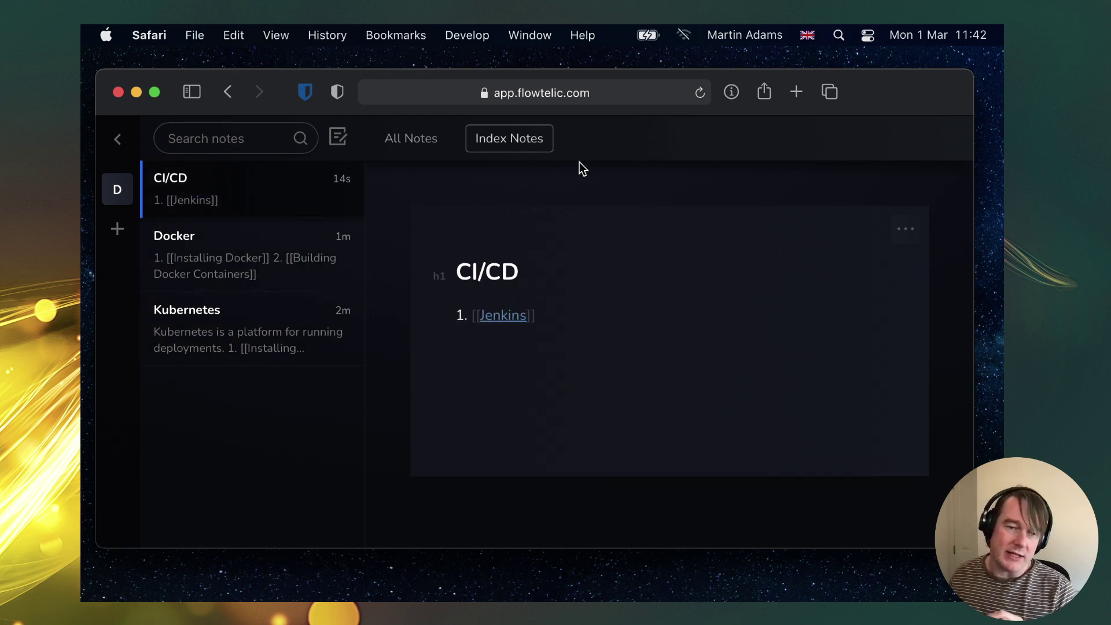
Open the Docker and Kubernetes index notes, then start a new blank note
{"action": "left_click", "coordinate": [274, 258]}
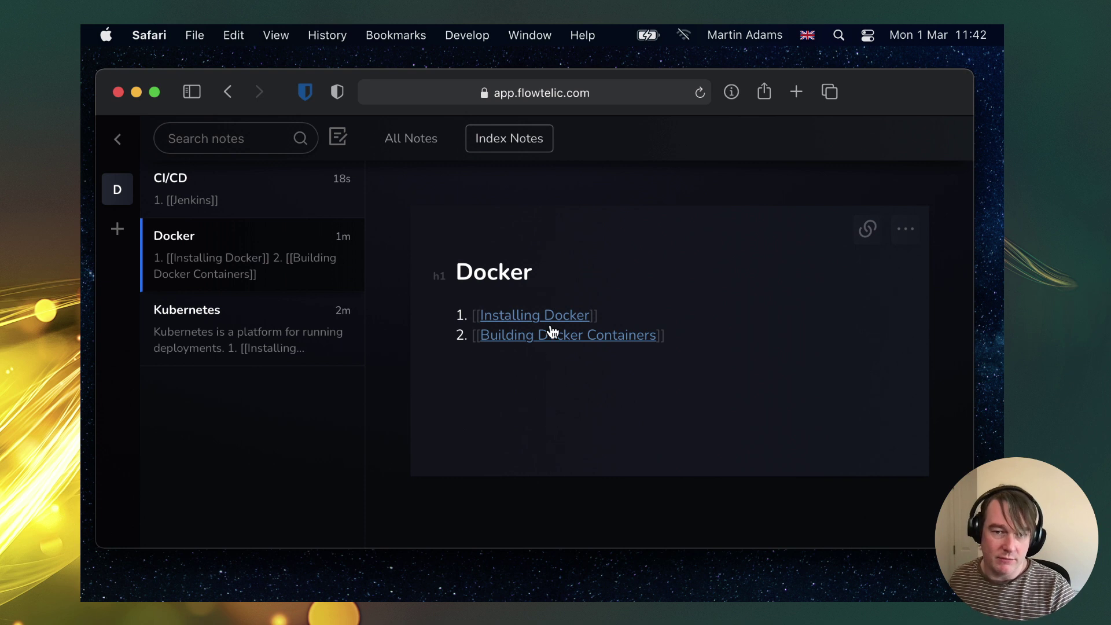
{"action": "left_click", "coordinate": [257, 330]}
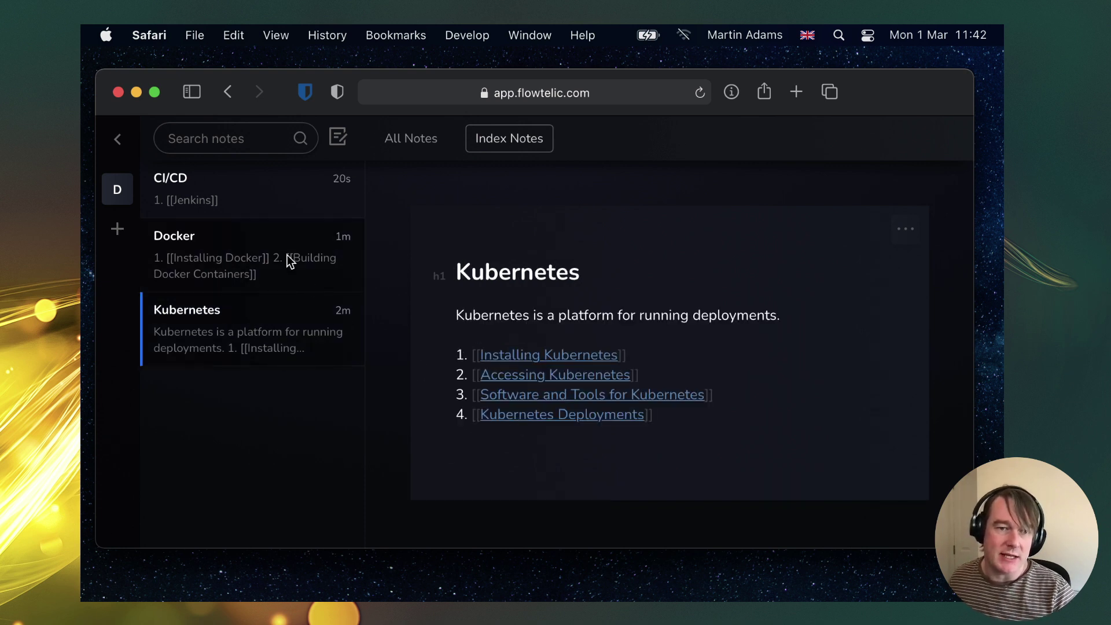
{"action": "left_click", "coordinate": [337, 137]}
Title the new note Monitoring with a numbered list linking [[Grafana]], [[Prometheus]] and [[Loki]]
{"action": "left_click", "coordinate": [542, 277]}
{"action": "type", "text": "Monitoring "}
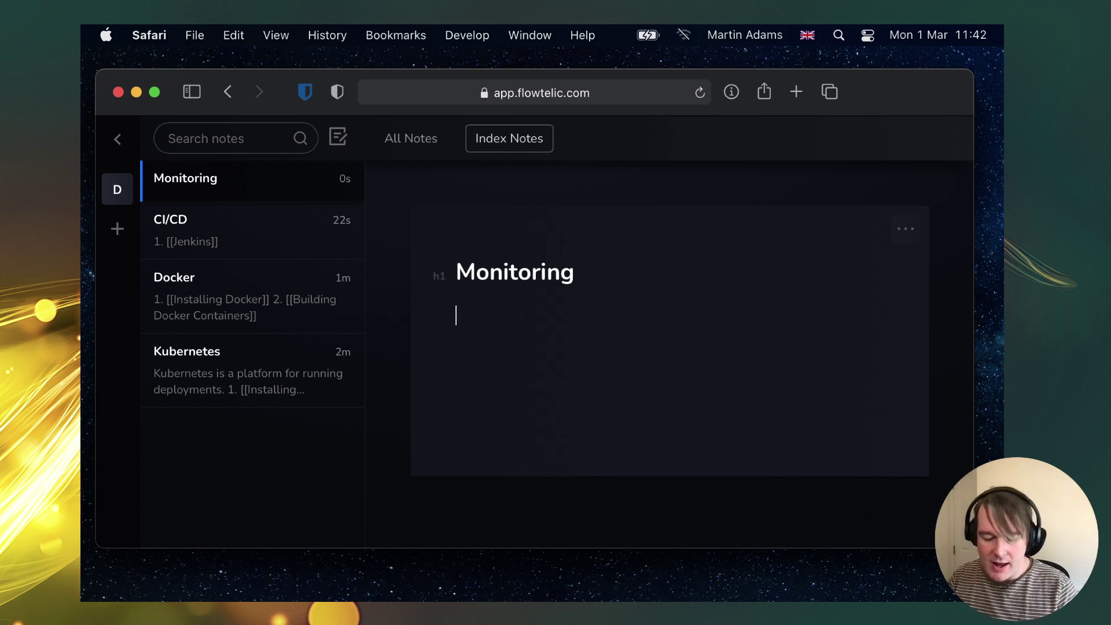
{"action": "type", "text": "1. [[Graf"}
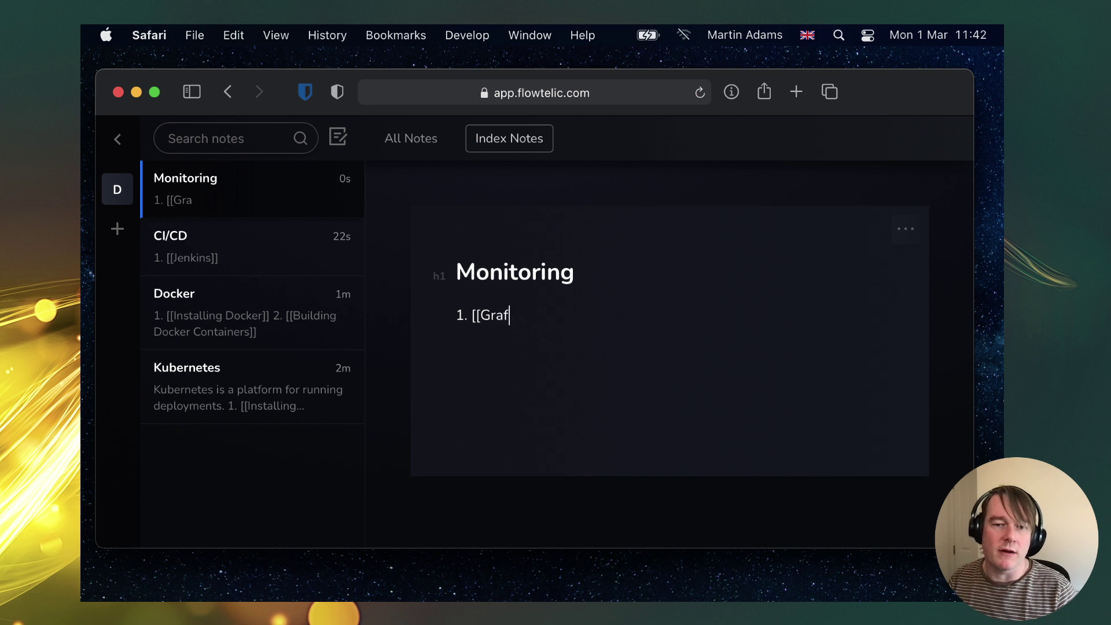
{"action": "type", "text": "ana]]"}
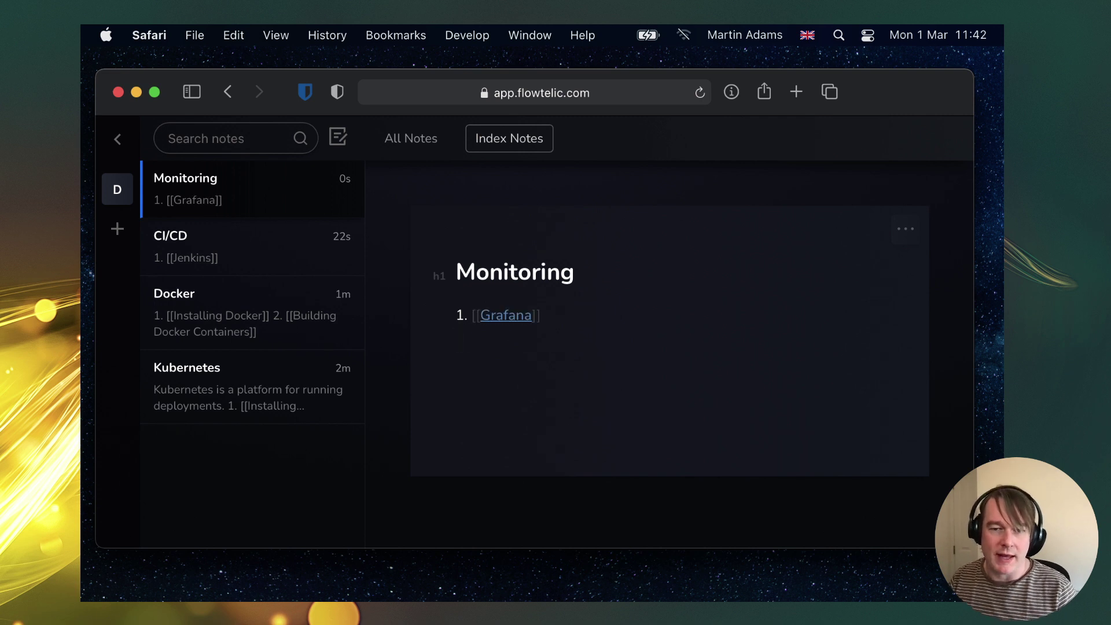
{"action": "key", "text": "Return"}
{"action": "type", "text": "[["}
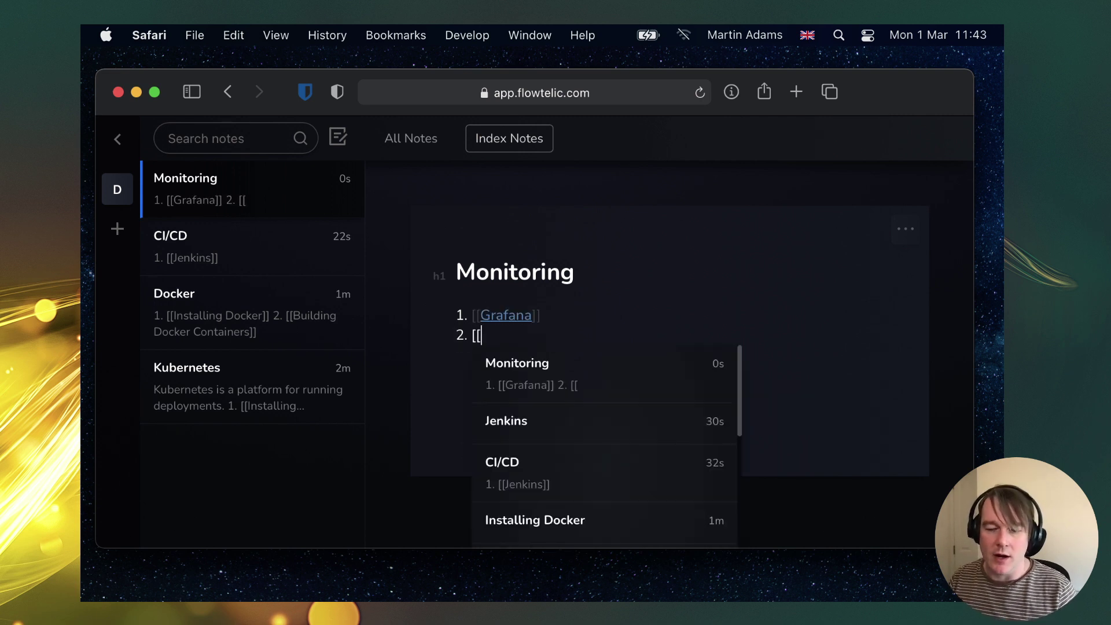
{"action": "type", "text": "Prometh"}
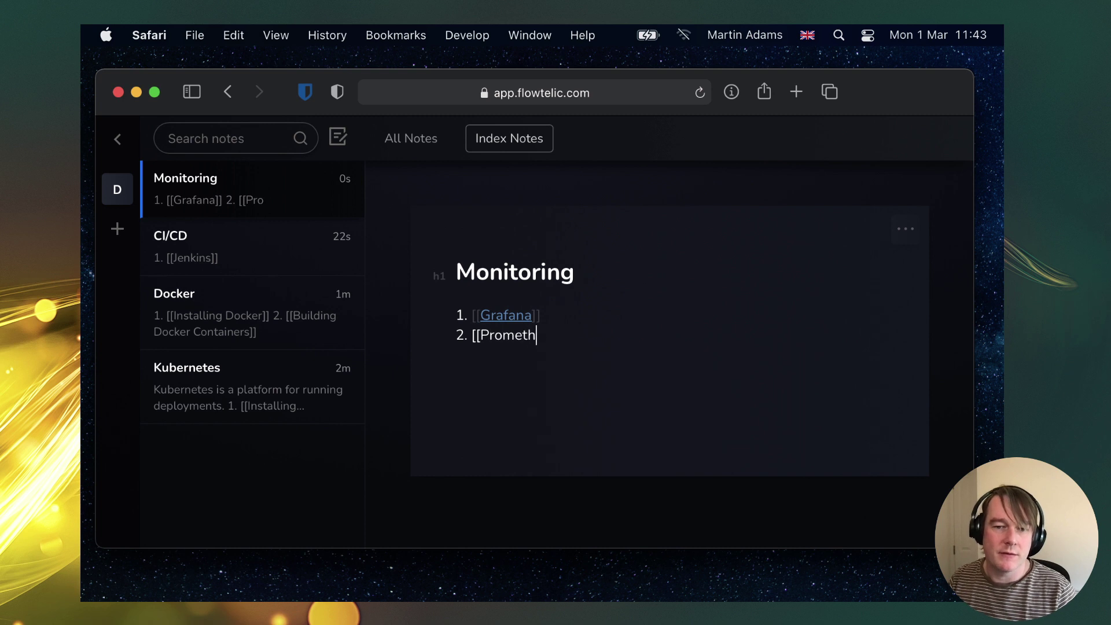
{"action": "type", "text": "eus]]"}
{"action": "key", "text": "Return"}
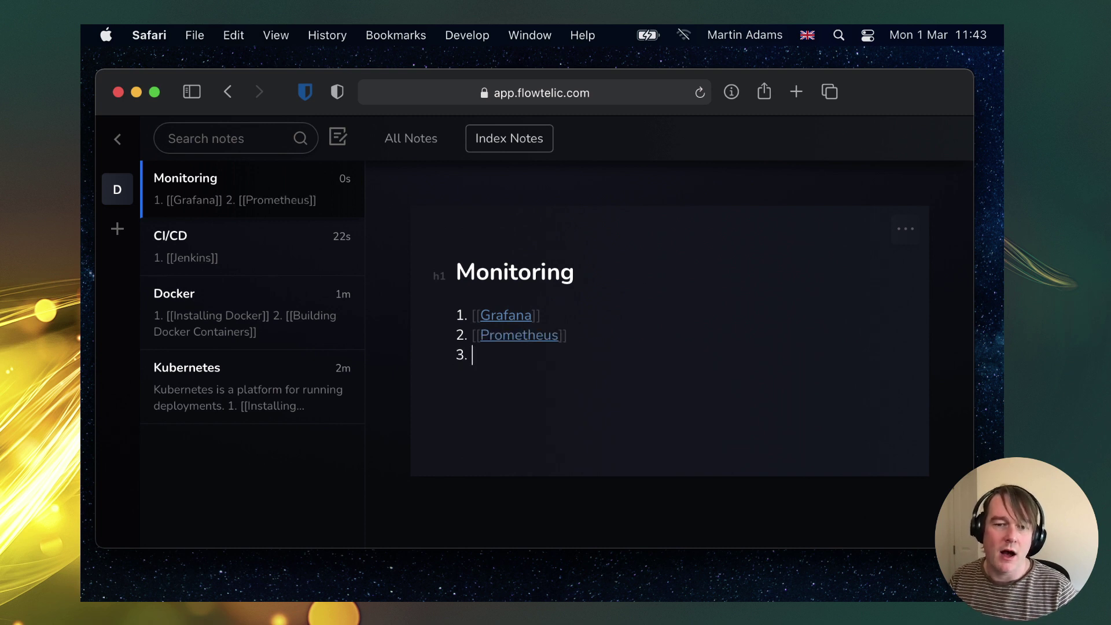
{"action": "type", "text": "[[Loki]]"}
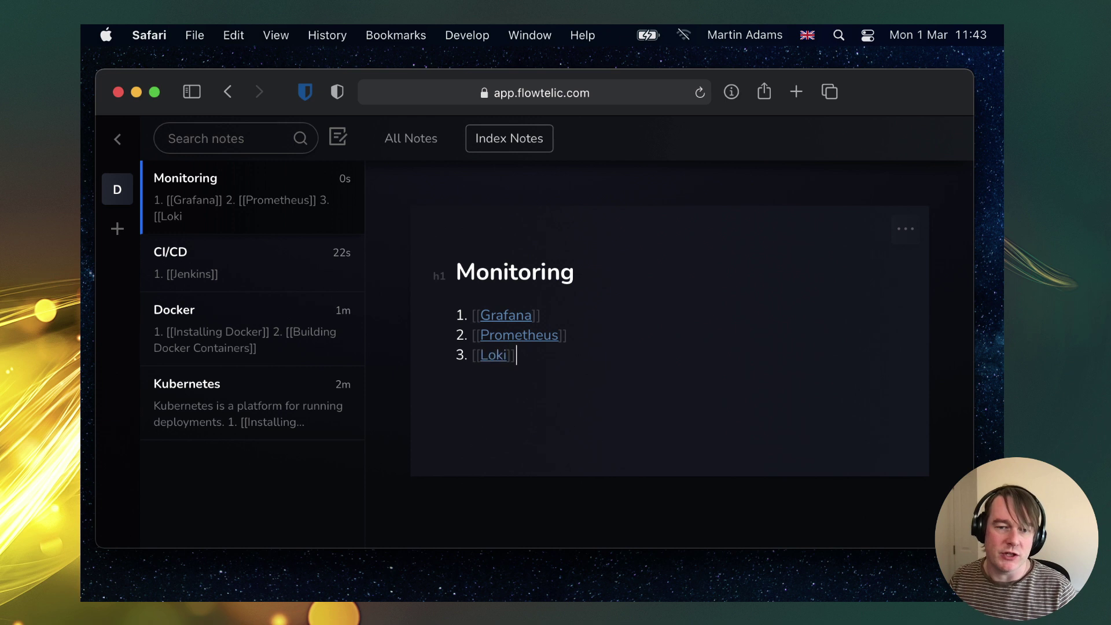
{"action": "key", "text": "Return"}
{"action": "key", "text": "Return"}
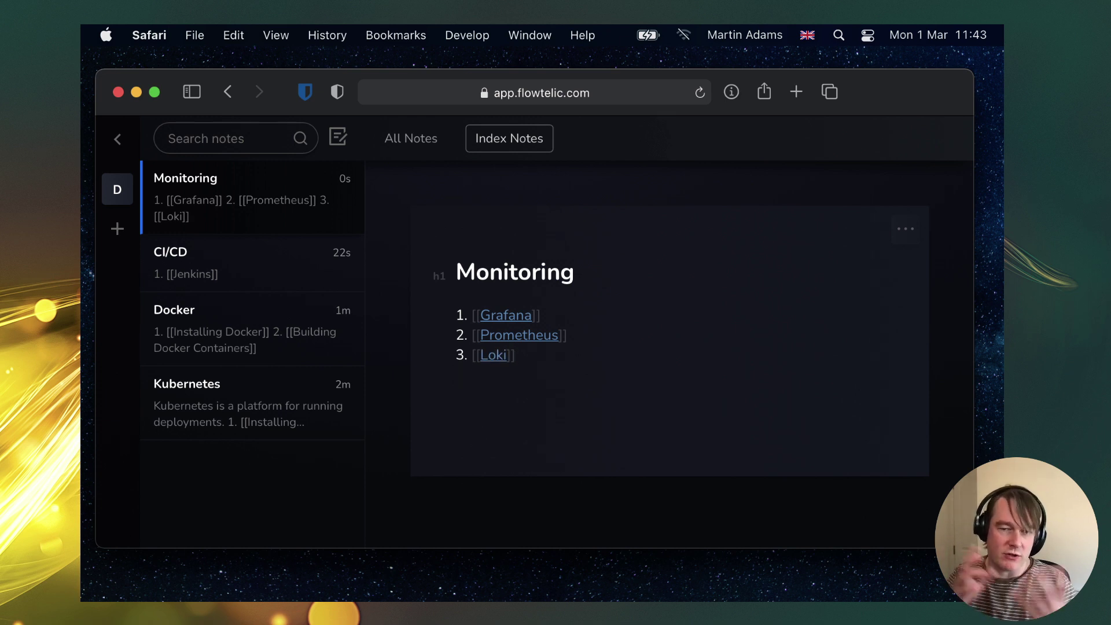
Insert '## Usage' and '## Software' headings above the Monitoring link list
{"action": "left_click", "coordinate": [604, 320]}
{"action": "key", "text": "super+Left"}
{"action": "key", "text": "Return"}
{"action": "key", "text": "Return"}
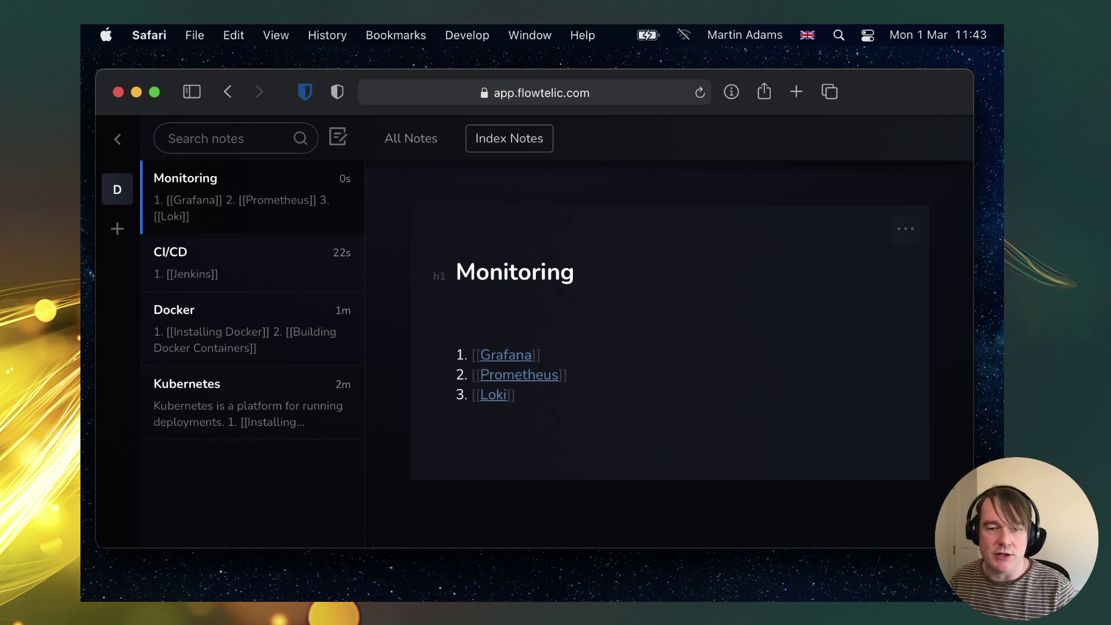
{"action": "key", "text": "Return"}
{"action": "type", "text": "## Software"}
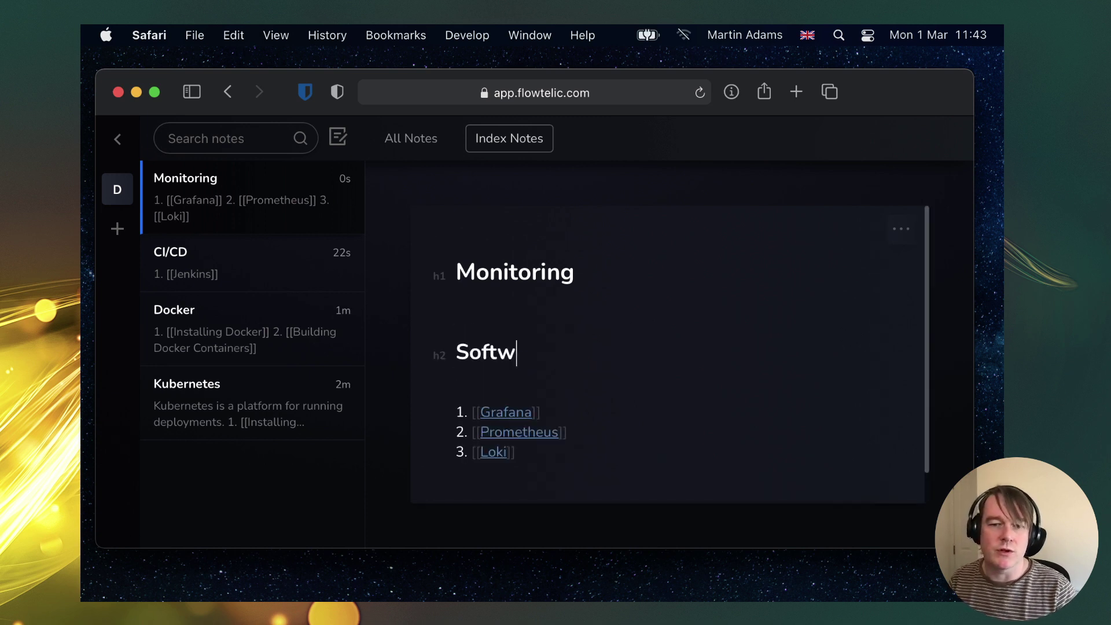
{"action": "key", "text": "Up"}
{"action": "key", "text": "Return"}
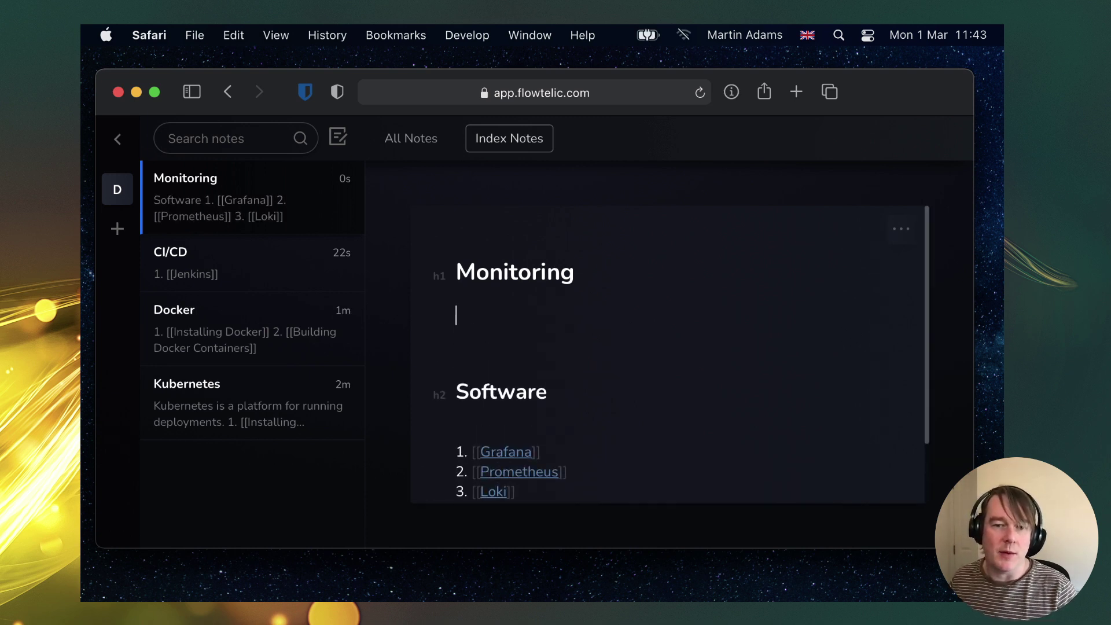
{"action": "type", "text": "## Usage"}
{"action": "key", "text": "Return"}
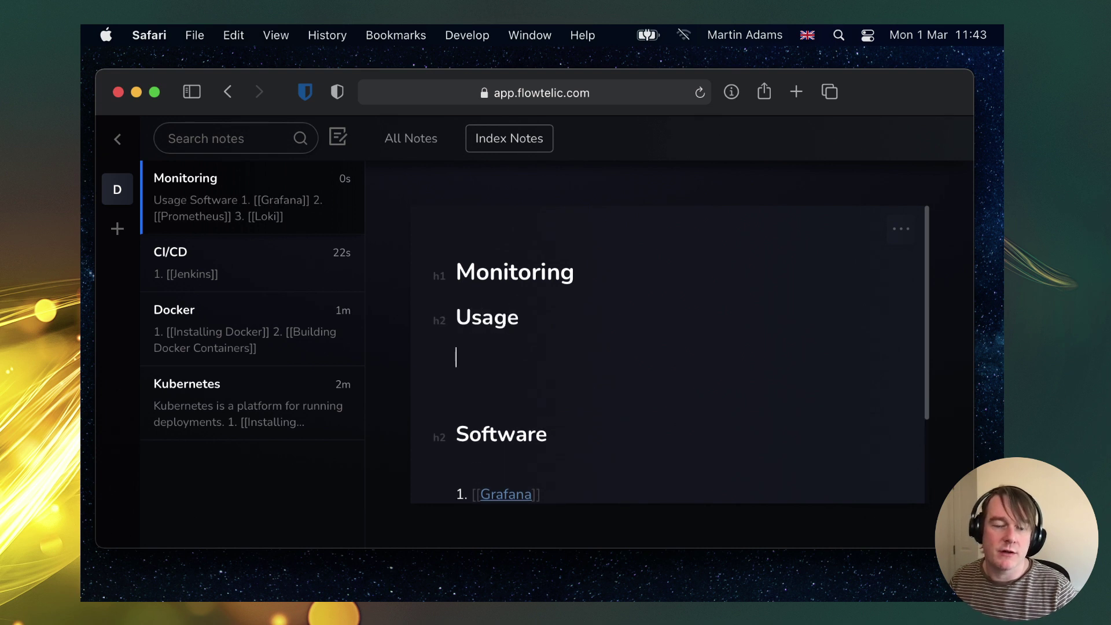
Under Usage, add and create the linked note 'How to monitor applications in Kubernetes'
{"action": "type", "text": "1. [["}
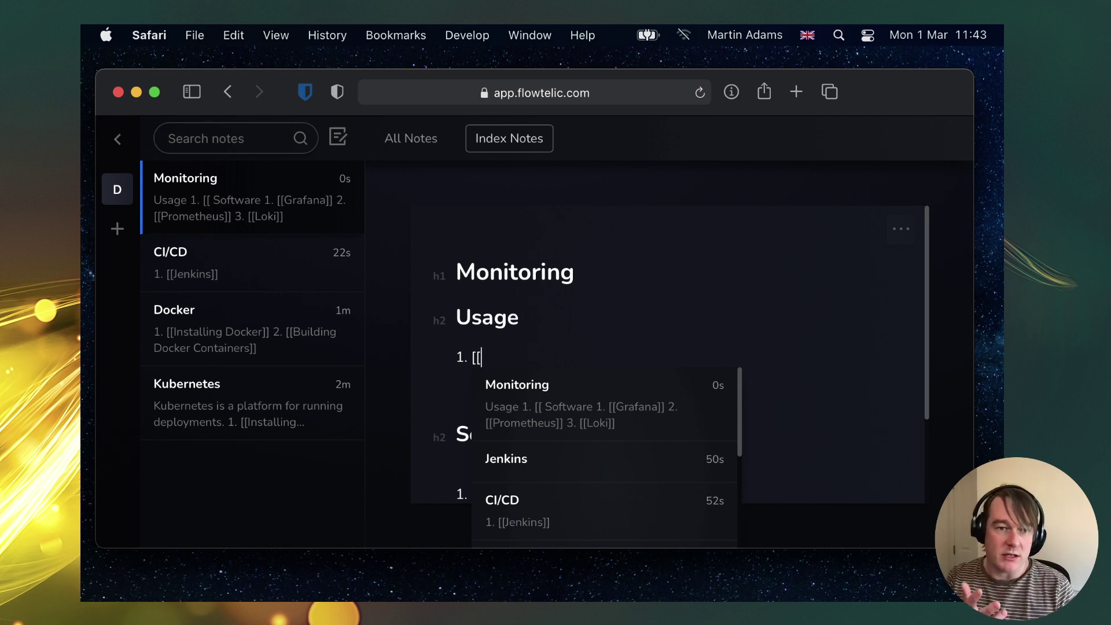
{"action": "type", "text": "How "}
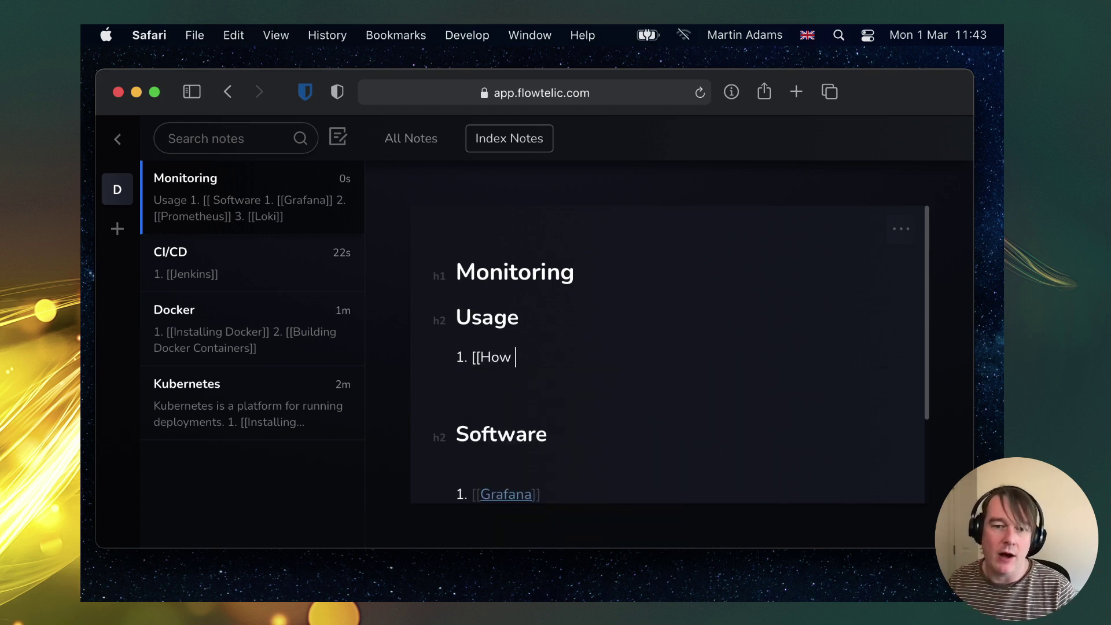
{"action": "type", "text": "to monitor applications in"}
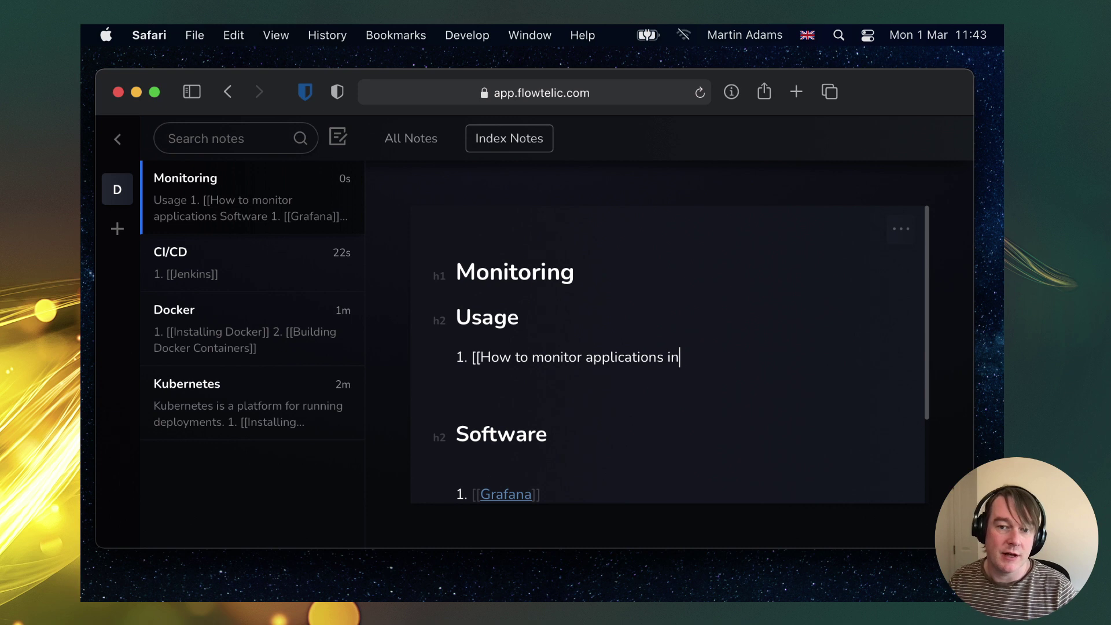
{"action": "type", "text": "Kubernetes"}
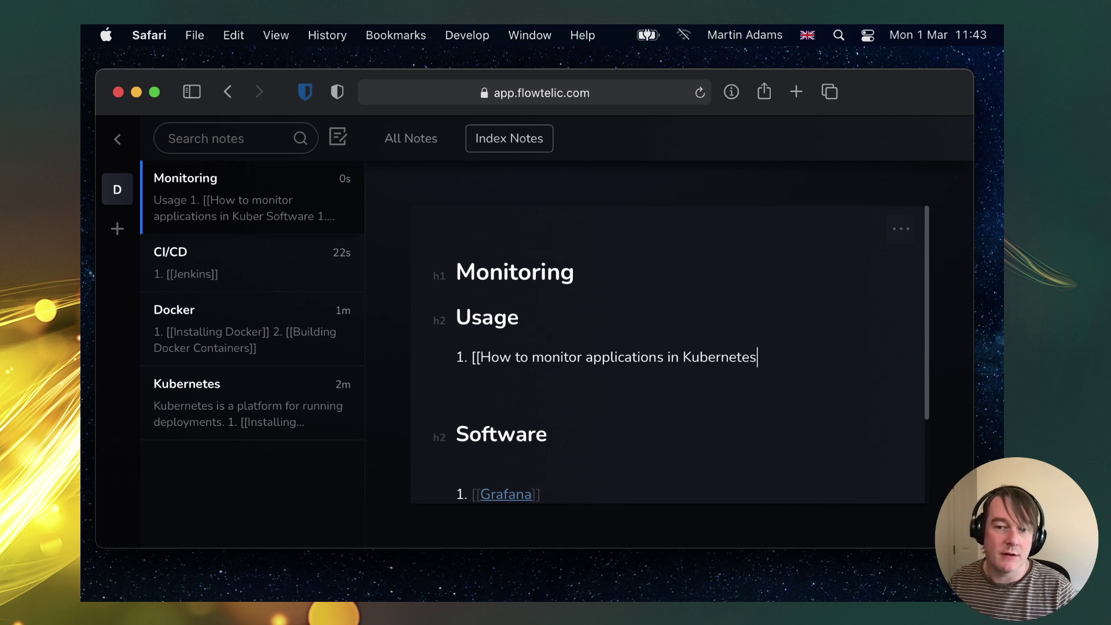
{"action": "type", "text": "]]"}
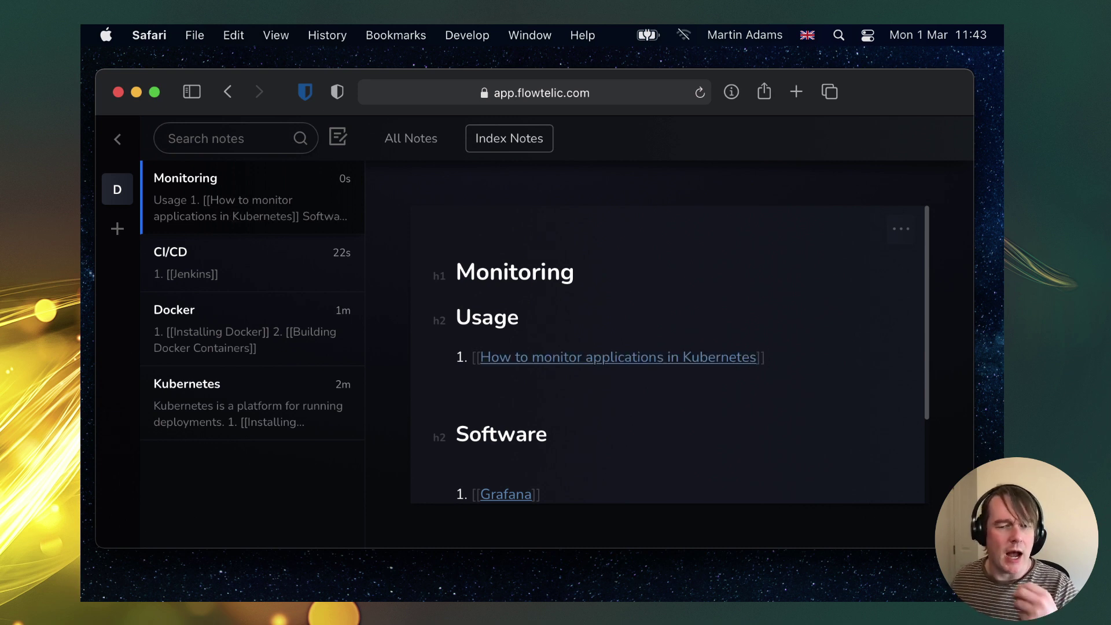
{"action": "left_click", "coordinate": [615, 364]}
{"action": "left_click", "coordinate": [637, 389]}
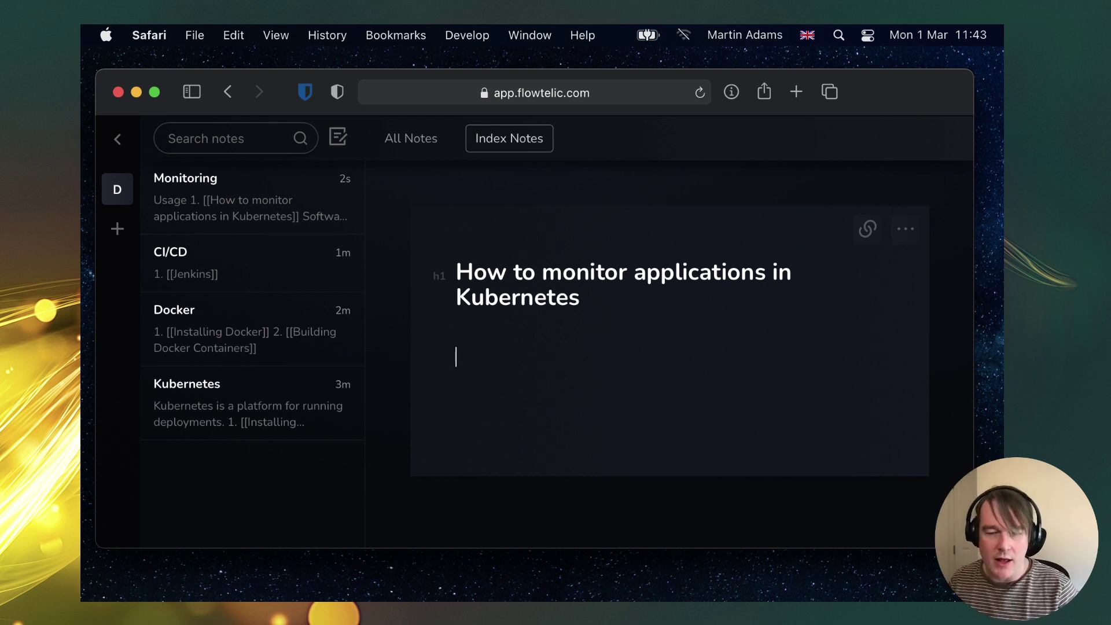
Add and create the link 'How to output metrics from a Node application', then return via Monitoring
{"action": "type", "text": "1. [[How "}
{"action": "type", "text": "to output met"}
{"action": "type", "text": "rics from an"}
{"action": "key", "text": "BackSpace"}
{"action": "key", "text": "BackSpace"}
{"action": "type", "text": "Node application]]"}
{"action": "left_click", "coordinate": [683, 327]}
{"action": "left_click", "coordinate": [566, 362]}
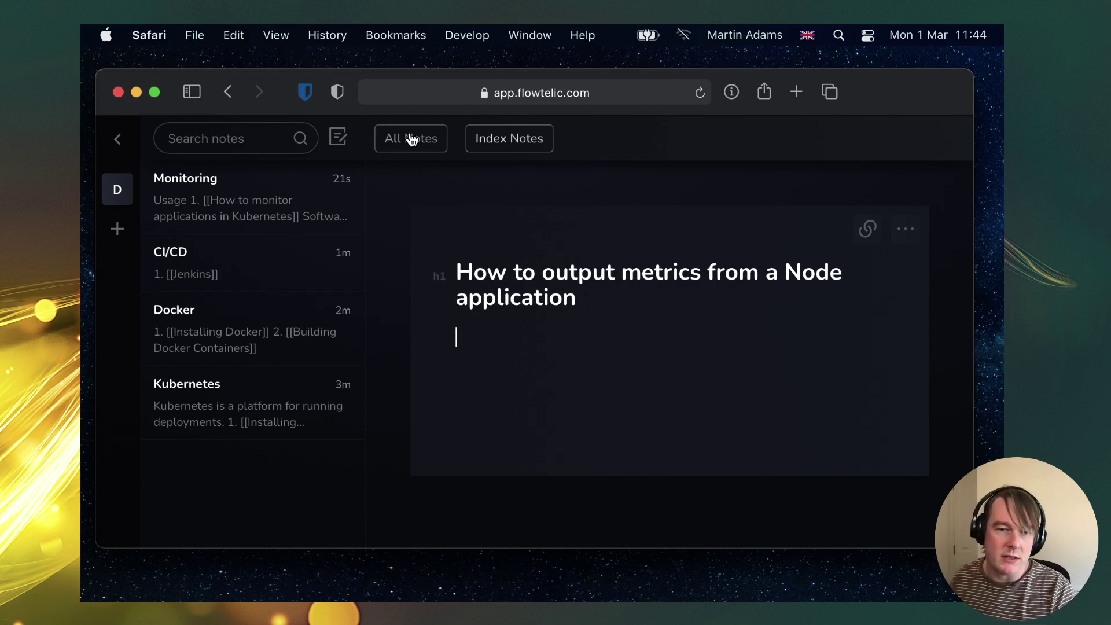
{"action": "left_click", "coordinate": [282, 212]}
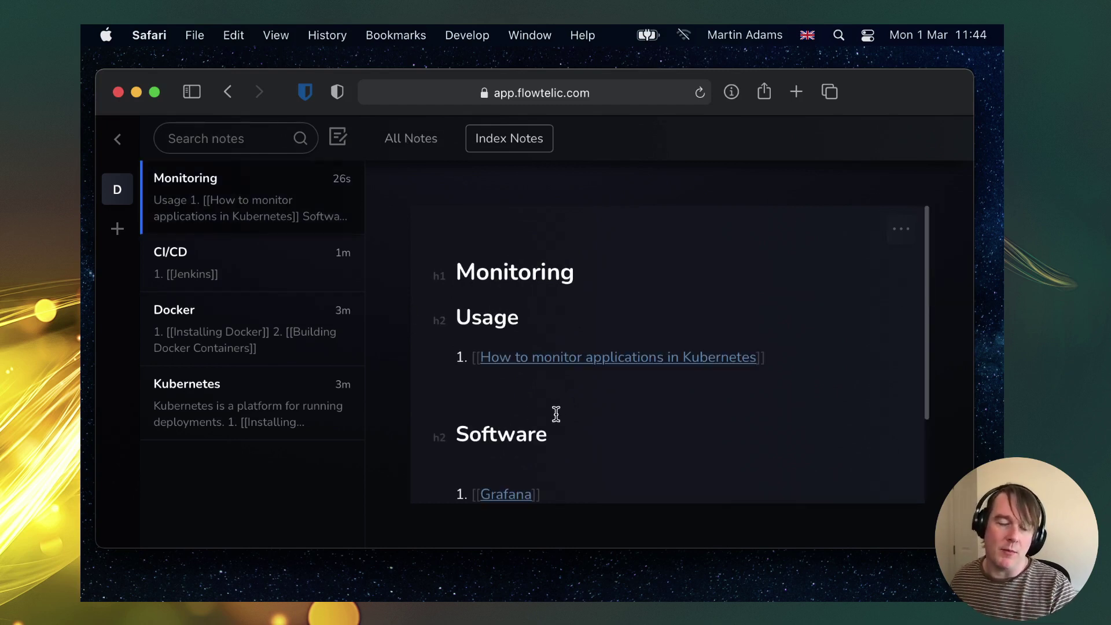
{"action": "left_click", "coordinate": [583, 360]}
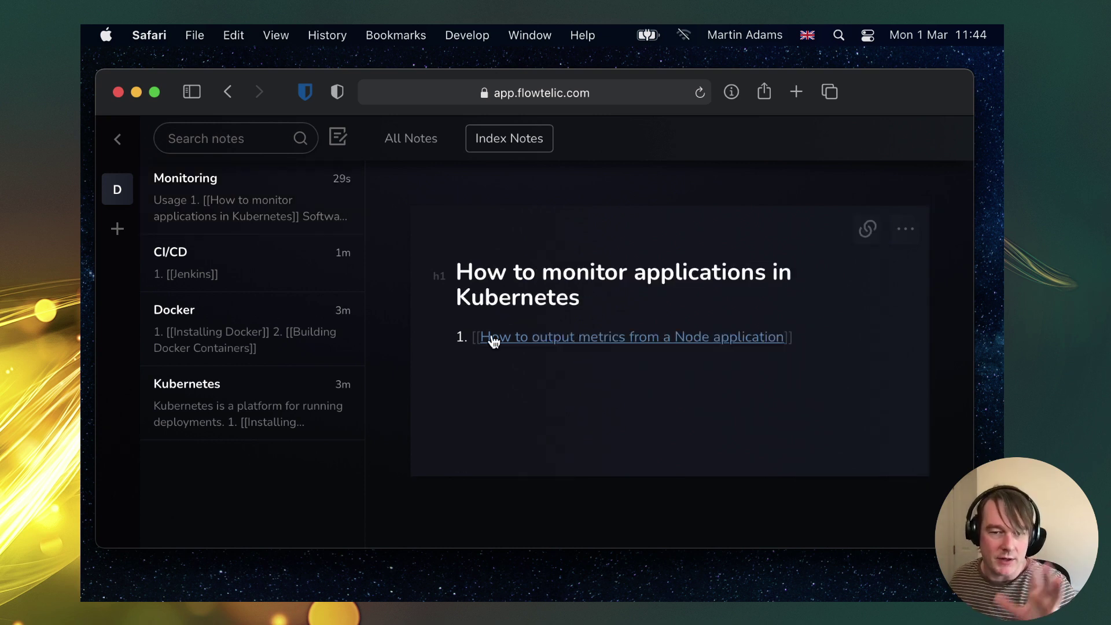
Add a '## Tools' heading with '1. [[Grafana]]' and create the Grafana note
{"action": "left_click", "coordinate": [846, 345]}
{"action": "key", "text": "Return"}
{"action": "type", "text": "## Tools"}
{"action": "key", "text": "Return"}
{"action": "type", "text": "1."}
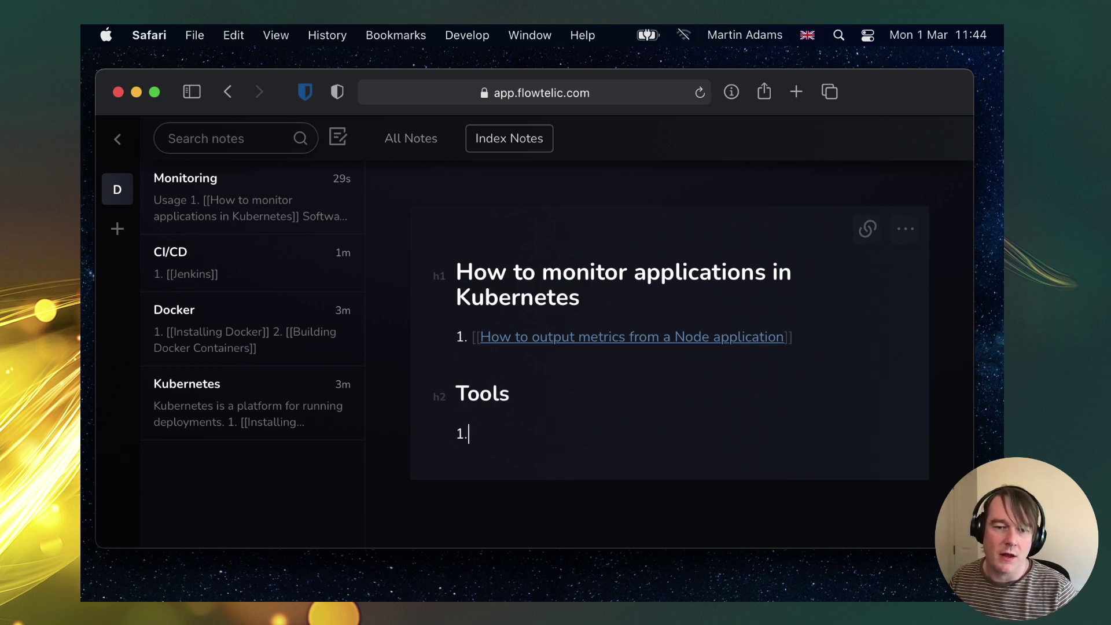
{"action": "type", "text": " [[Gra"}
{"action": "key", "text": "BackSpace"}
{"action": "key", "text": "BackSpace"}
{"action": "key", "text": "BackSpace"}
{"action": "type", "text": "gra"}
{"action": "key", "text": "BackSpace"}
{"action": "key", "text": "BackSpace"}
{"action": "key", "text": "BackSpace"}
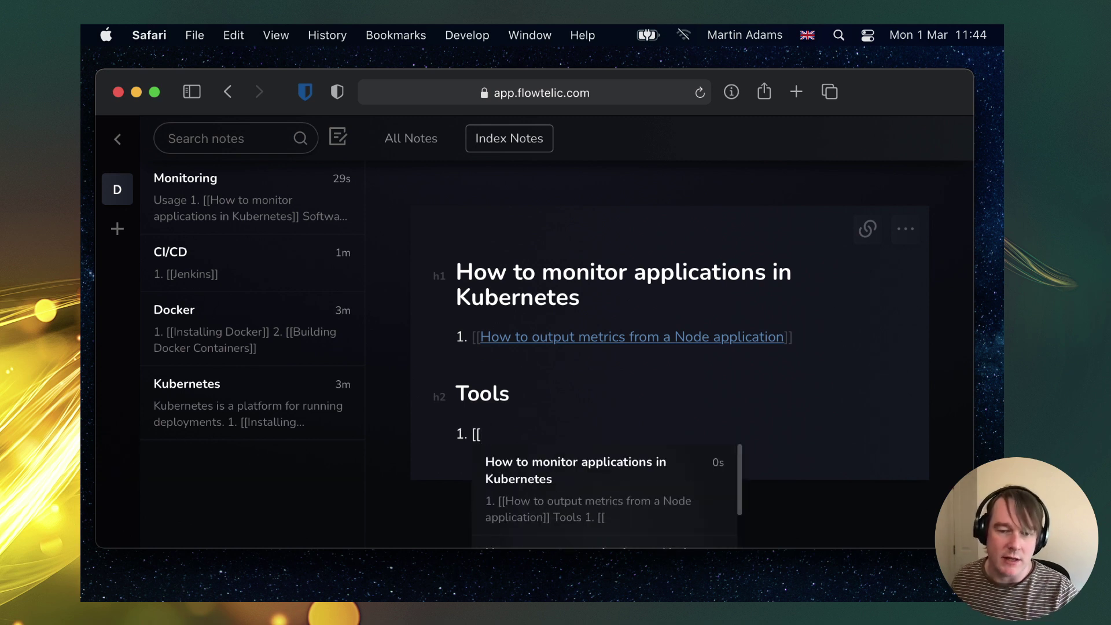
{"action": "type", "text": "Grafana]]"}
{"action": "left_click", "coordinate": [491, 443]}
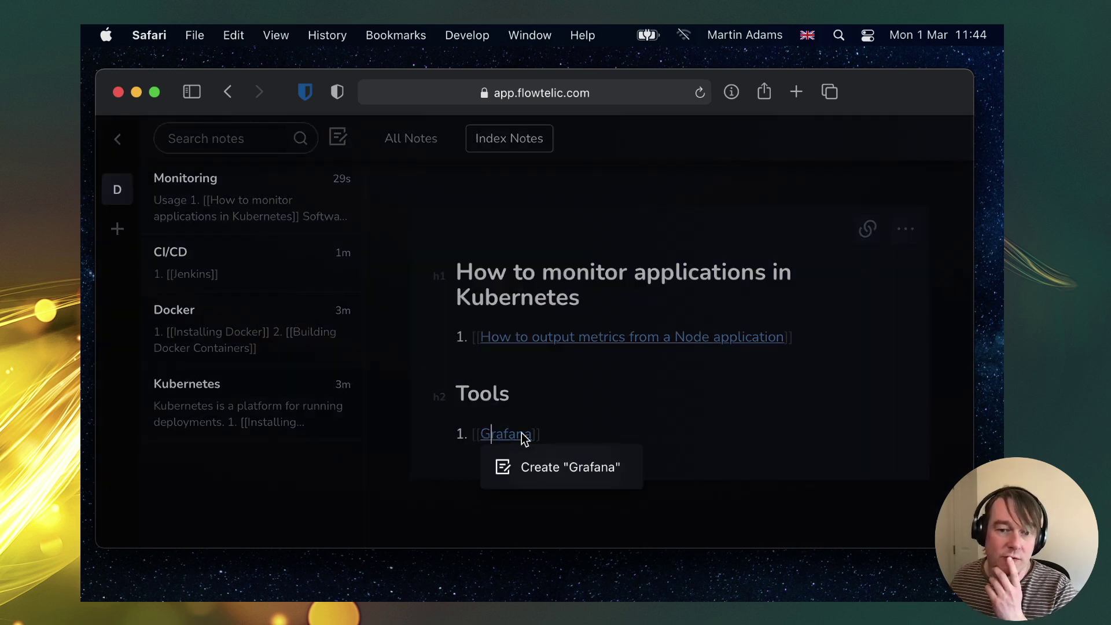
{"action": "left_click", "coordinate": [564, 465]}
Check Grafana's backlinks via Monitoring, then return to the Kubernetes monitoring note
{"action": "left_click", "coordinate": [867, 230]}
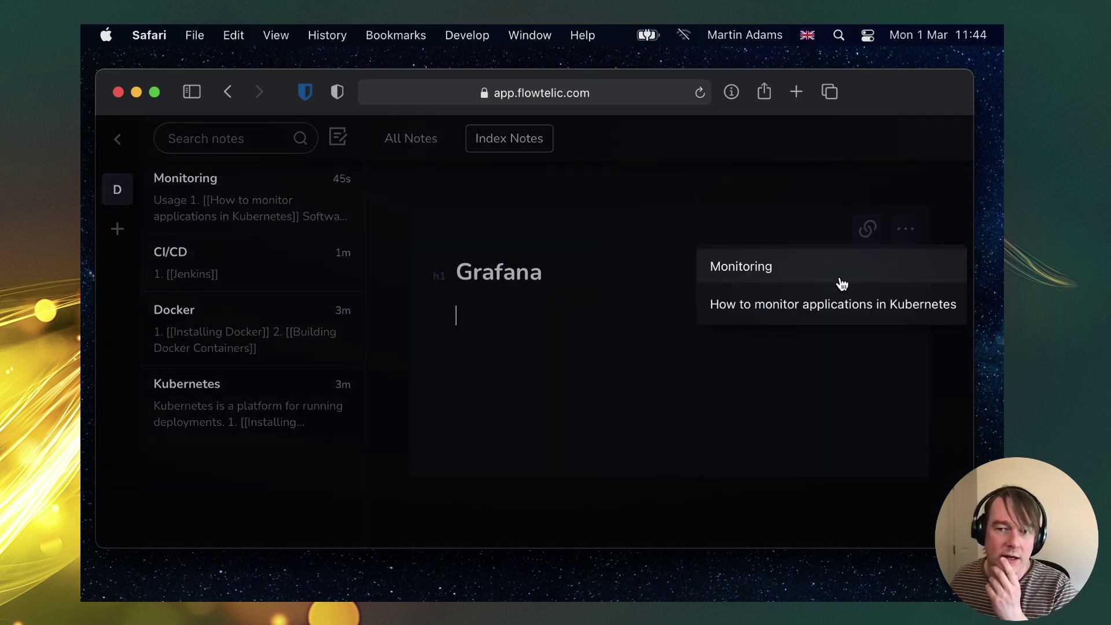
{"action": "left_click", "coordinate": [774, 265]}
{"action": "scroll", "coordinate": [549, 452], "scroll_direction": "down", "scroll_amount": 3}
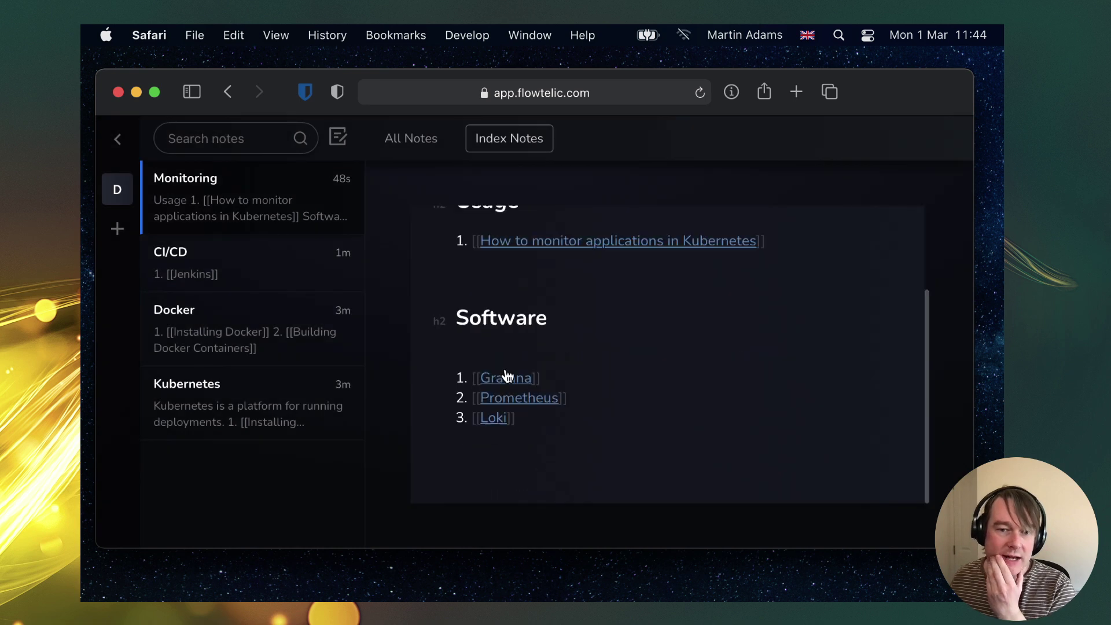
{"action": "left_click", "coordinate": [506, 377]}
{"action": "left_click", "coordinate": [867, 228]}
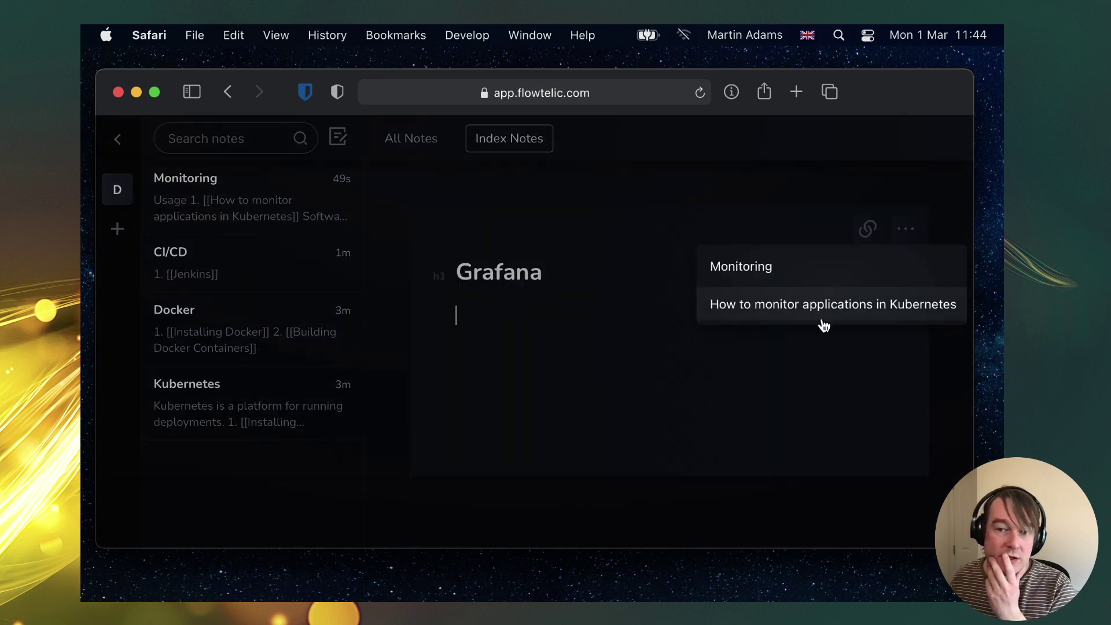
{"action": "left_click", "coordinate": [799, 307]}
Add [[Prometheus]] as the second Tools item and create the Prometheus note
{"action": "left_click", "coordinate": [590, 438]}
{"action": "key", "text": "Up"}
{"action": "key", "text": "Up"}
{"action": "key", "text": "Down"}
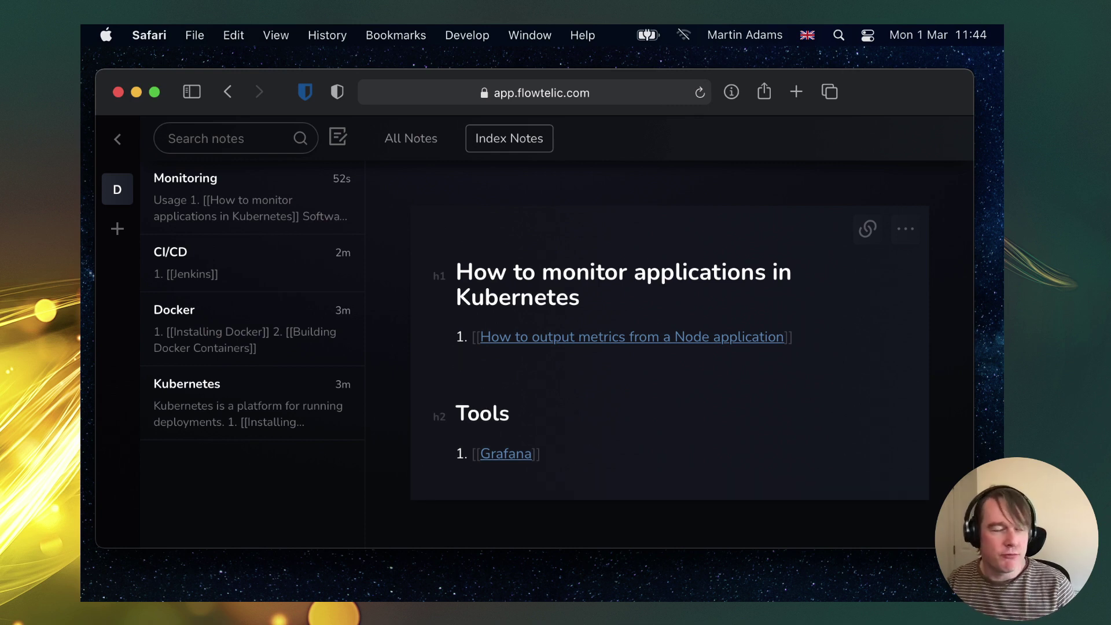
{"action": "key", "text": "Down"}
{"action": "key", "text": "Down"}
{"action": "key", "text": "Down"}
{"action": "key", "text": "Return"}
{"action": "type", "text": "[[Prometheus]]"}
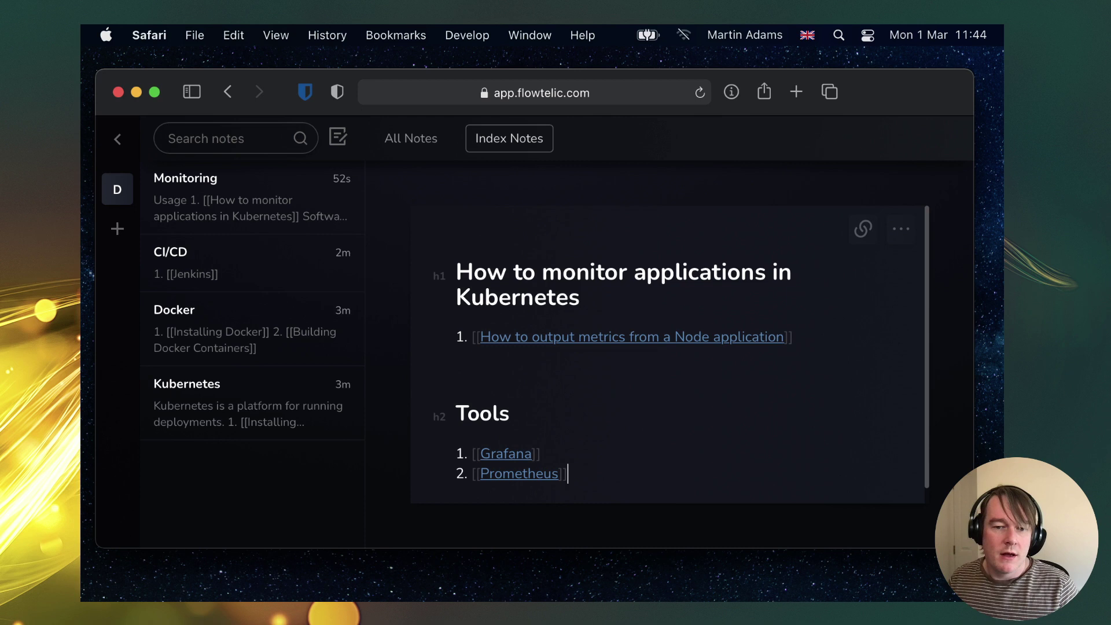
{"action": "left_click", "coordinate": [495, 475]}
{"action": "left_click", "coordinate": [582, 506]}
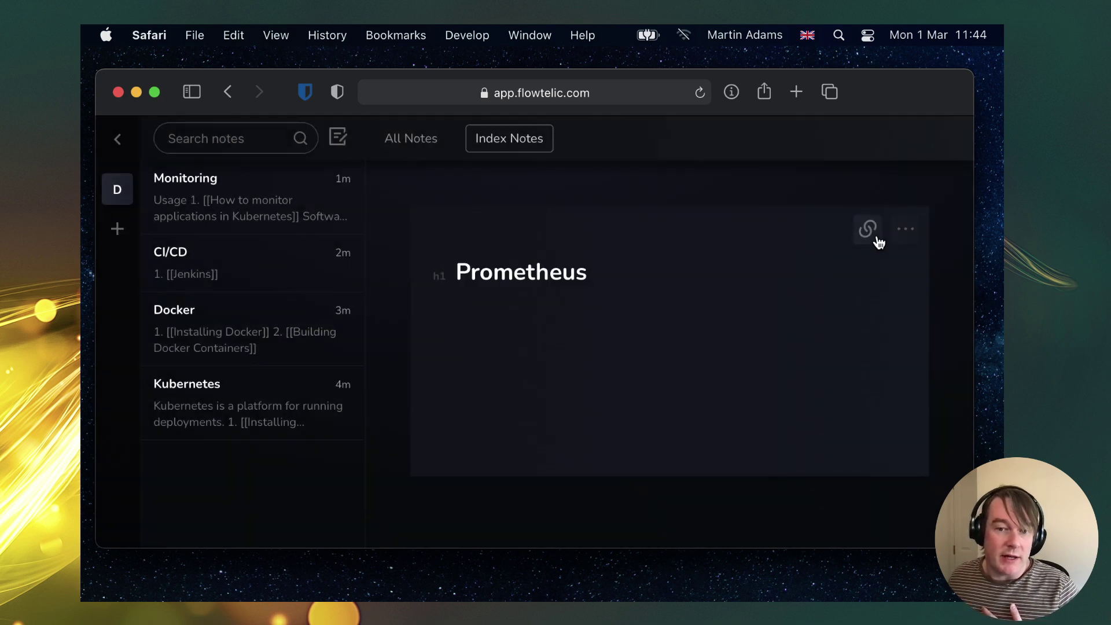
Return from Prometheus to the Kubernetes monitoring note through its backlink
{"action": "left_click", "coordinate": [868, 228]}
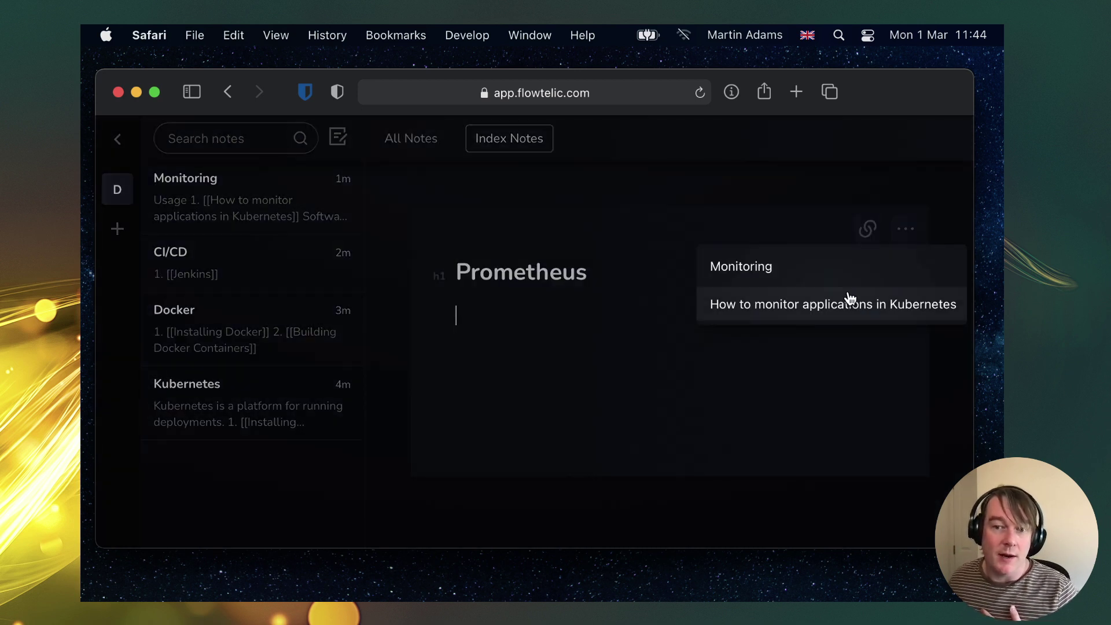
{"action": "left_click", "coordinate": [808, 312]}
{"action": "left_click", "coordinate": [535, 362]}
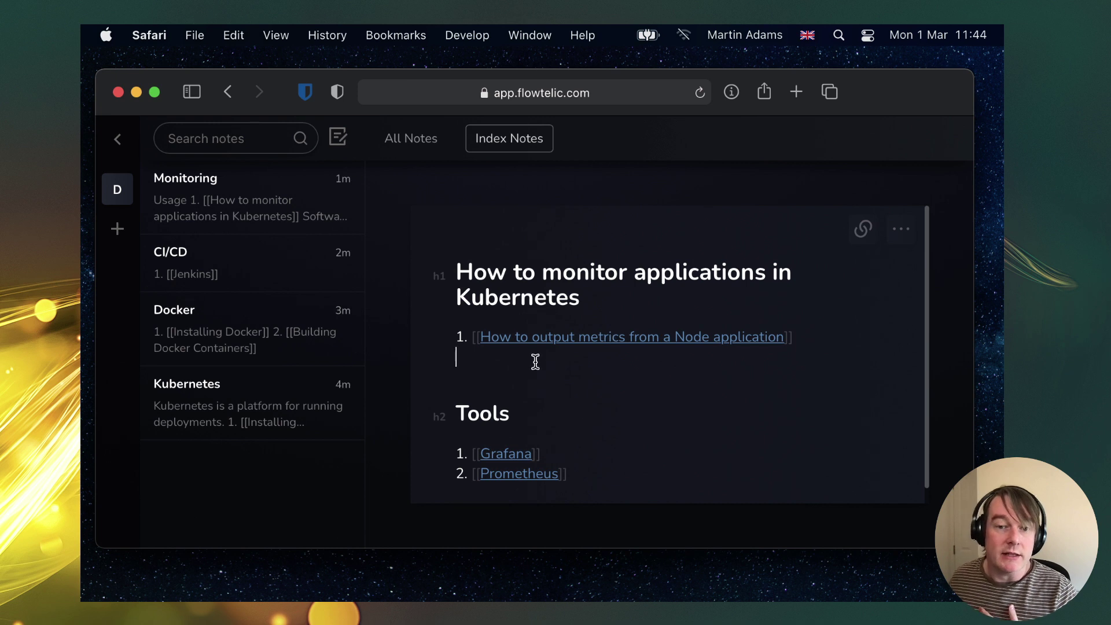
From CI/CD and Docker, open Installing Docker and return to Docker via its backlink
{"action": "left_click", "coordinate": [204, 273]}
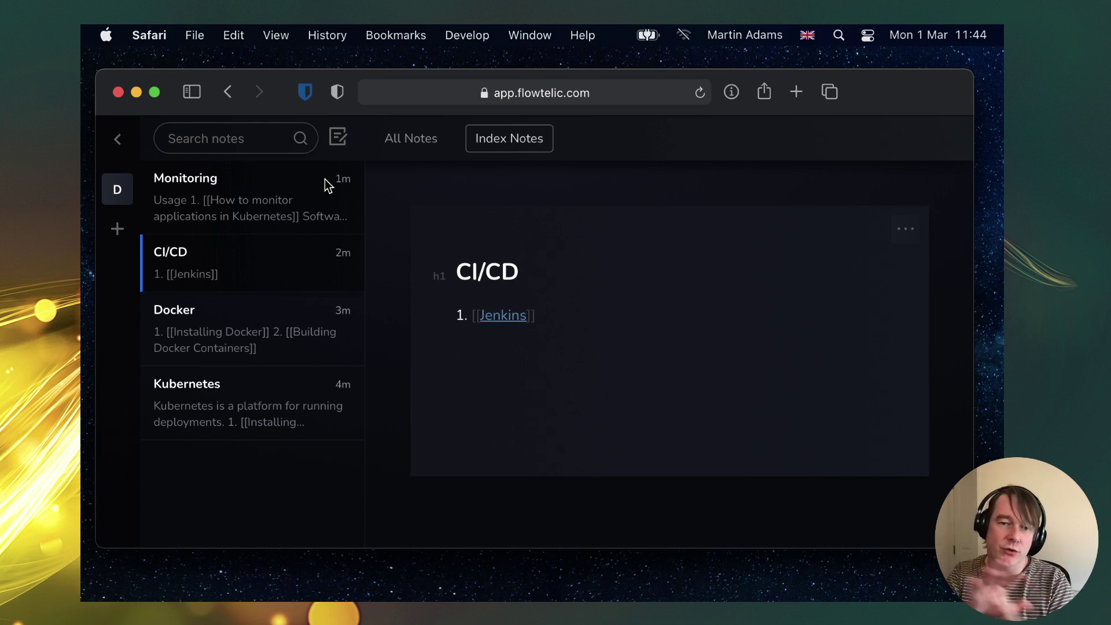
{"action": "left_click", "coordinate": [283, 307]}
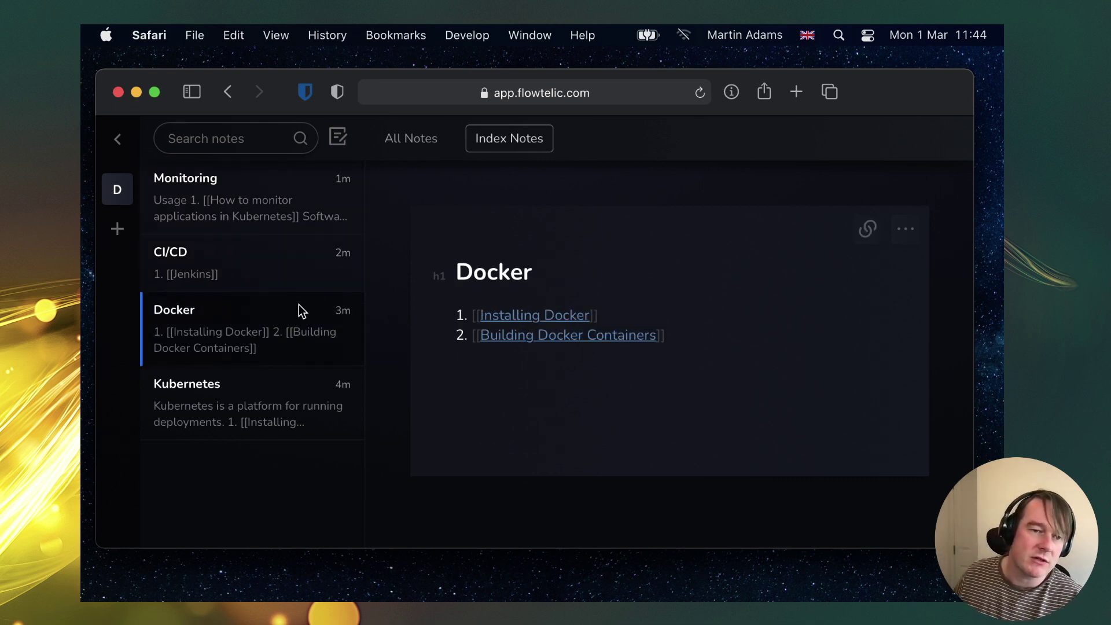
{"action": "left_click", "coordinate": [538, 317]}
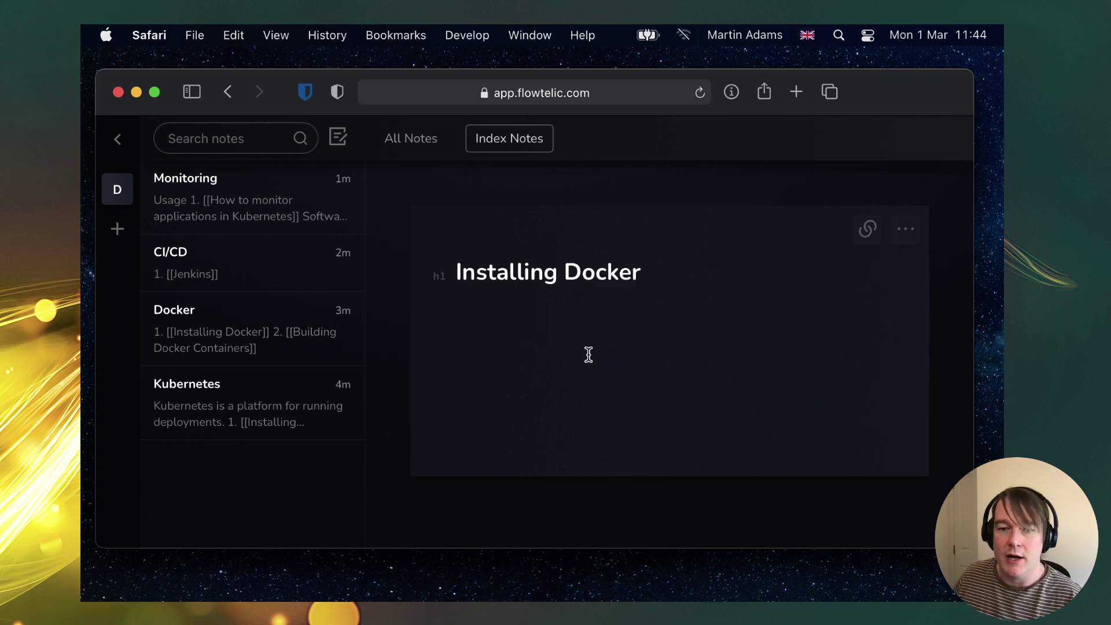
{"action": "left_click", "coordinate": [862, 227]}
{"action": "left_click", "coordinate": [875, 259]}
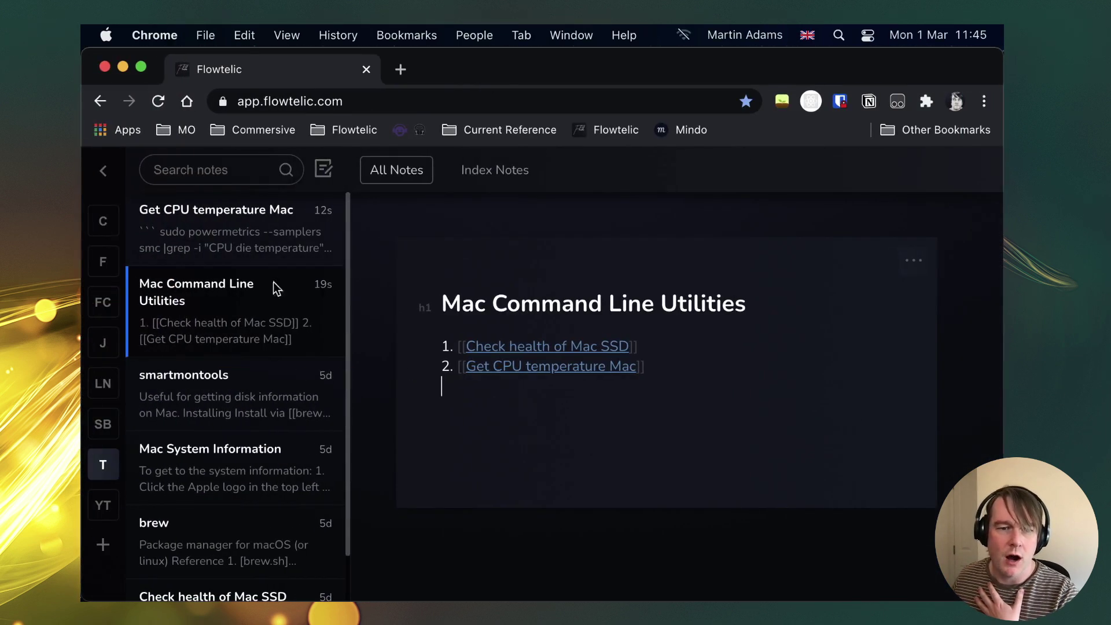
Begin editing the Tech collection's name, then cancel without changes
{"action": "right_click", "coordinate": [96, 470]}
{"action": "left_click", "coordinate": [142, 488]}
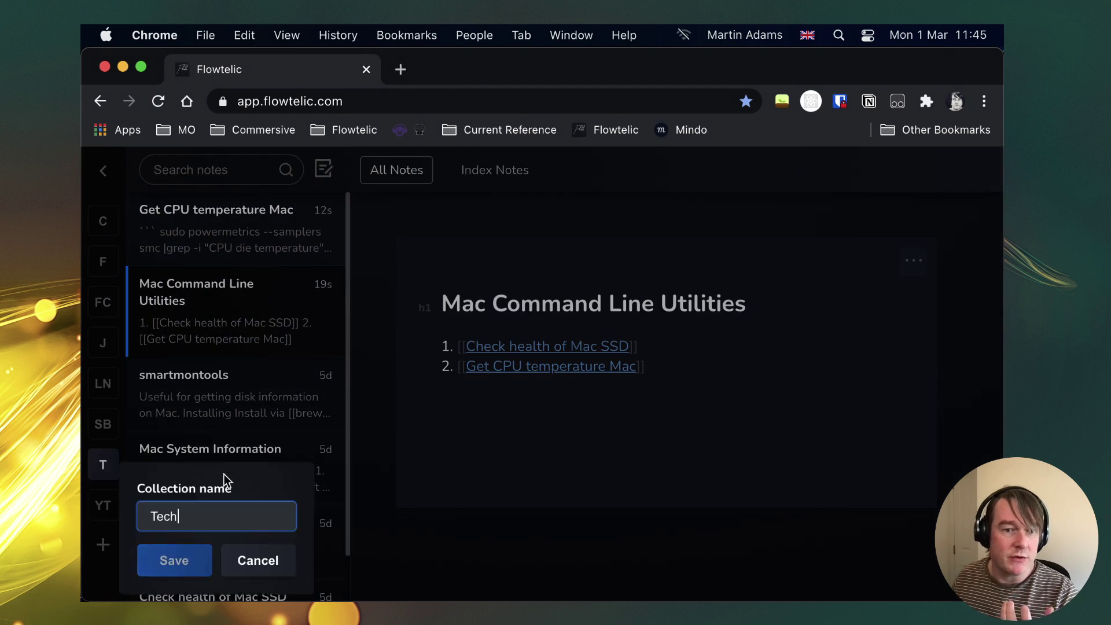
{"action": "left_click", "coordinate": [258, 560]}
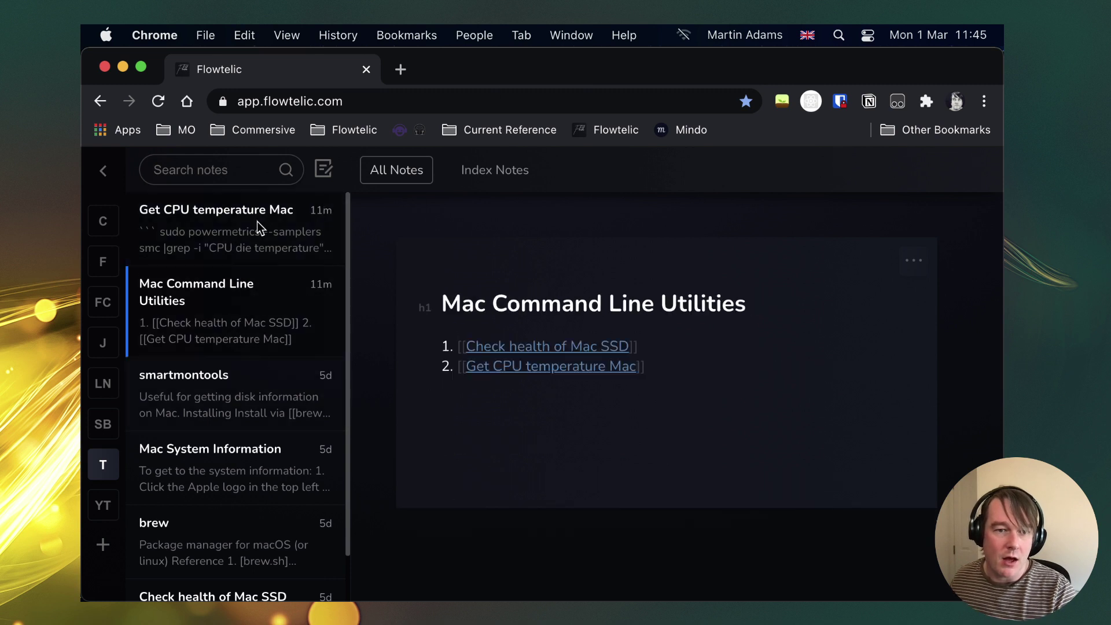
Show Tech's index notes and follow Mac Command Line Utilities to Check health of Mac SSD and back
{"action": "left_click", "coordinate": [466, 166]}
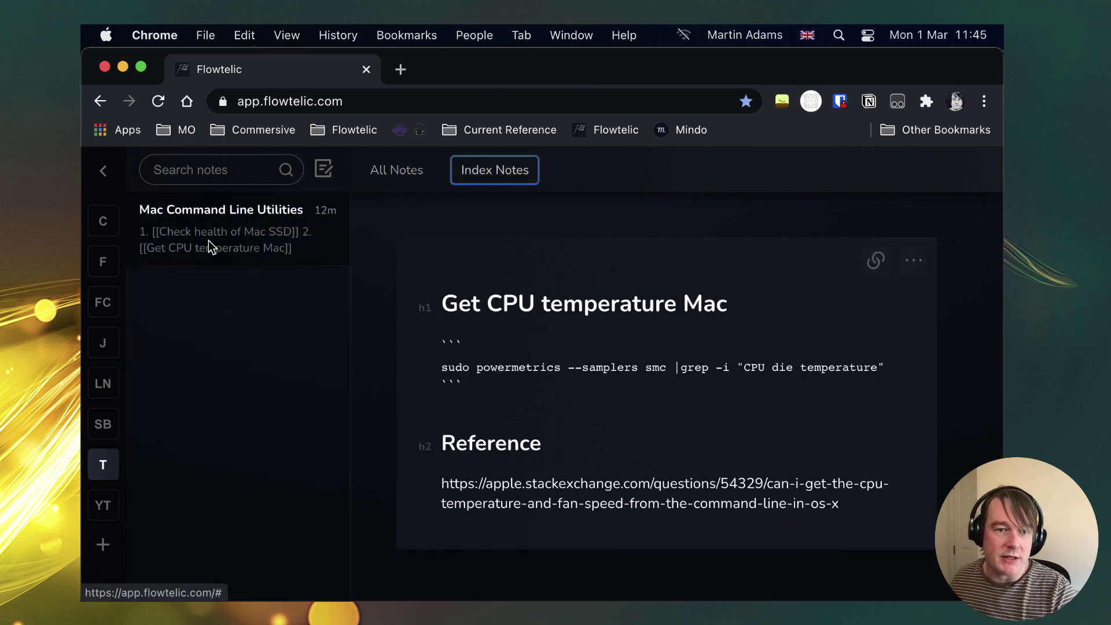
{"action": "left_click", "coordinate": [209, 241]}
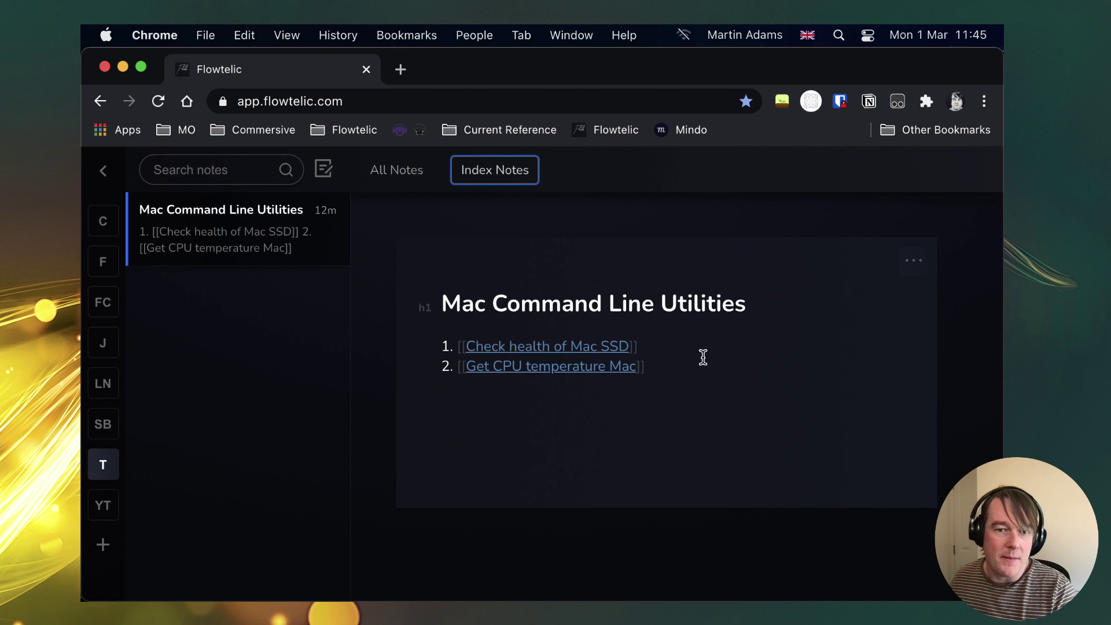
{"action": "left_click", "coordinate": [561, 353]}
{"action": "left_click", "coordinate": [870, 260]}
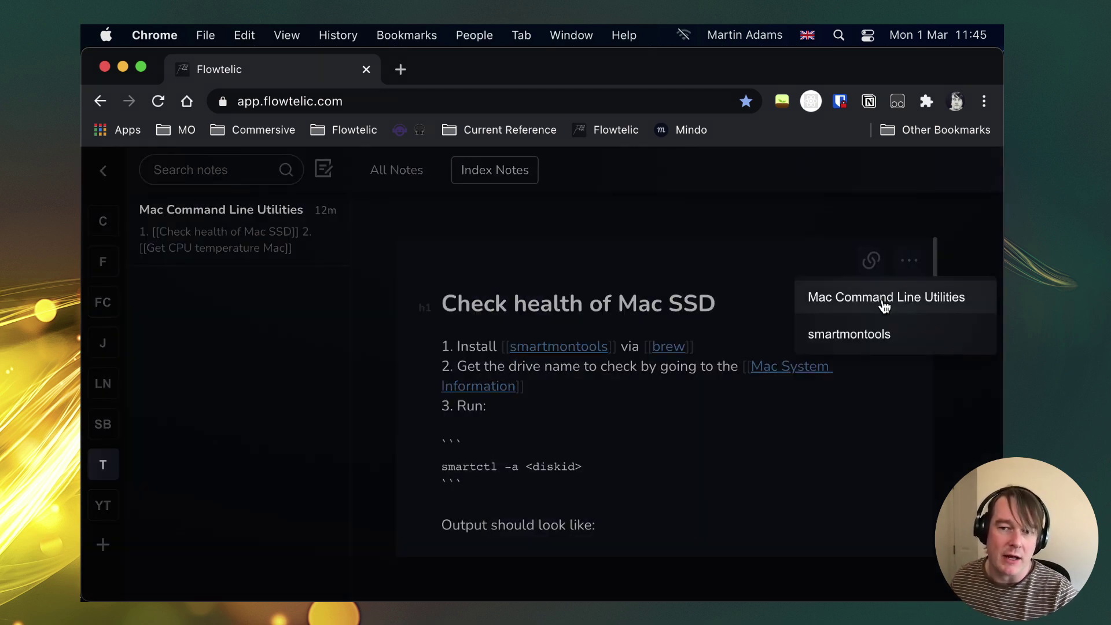
{"action": "left_click", "coordinate": [884, 299]}
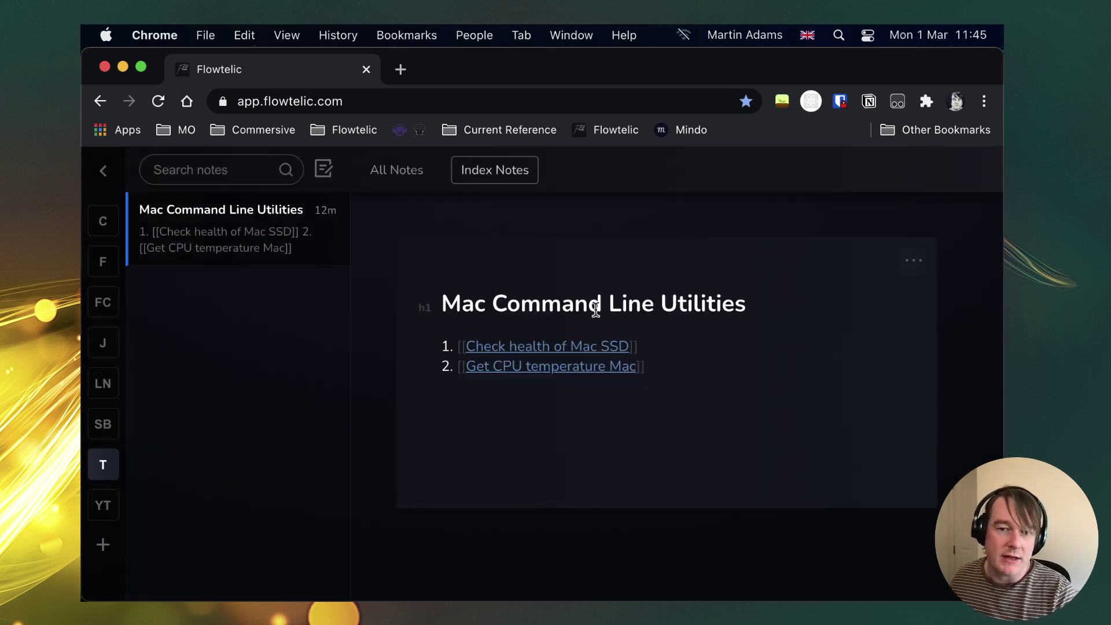
Visit Get CPU temperature Mac twice, returning via backlinks, and select the index heading
{"action": "left_click", "coordinate": [531, 370]}
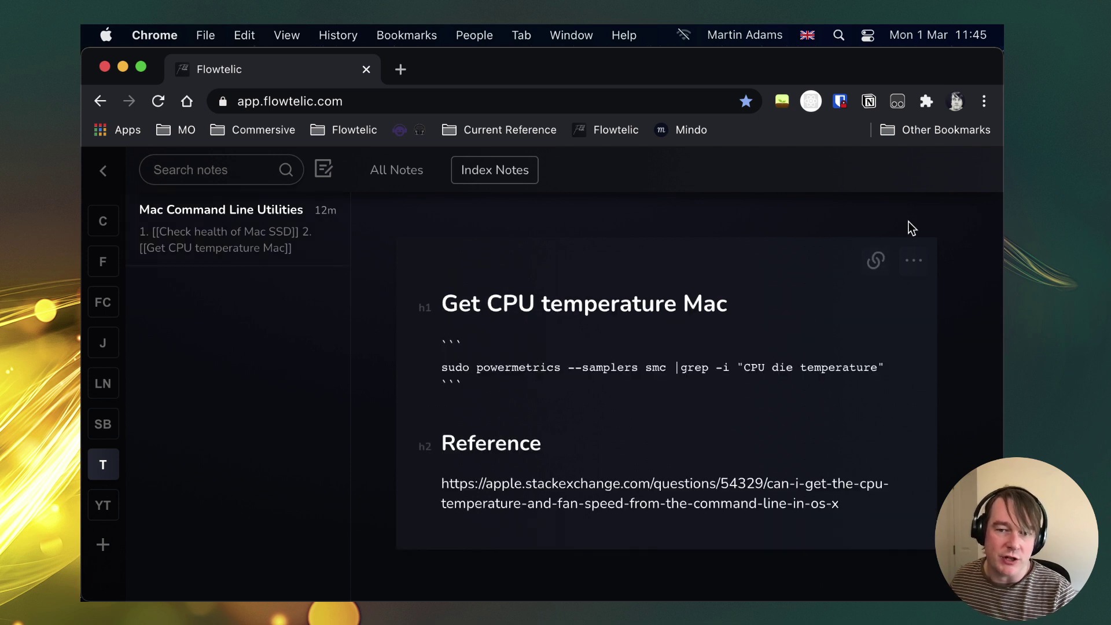
{"action": "left_click", "coordinate": [874, 266]}
{"action": "left_click", "coordinate": [874, 304]}
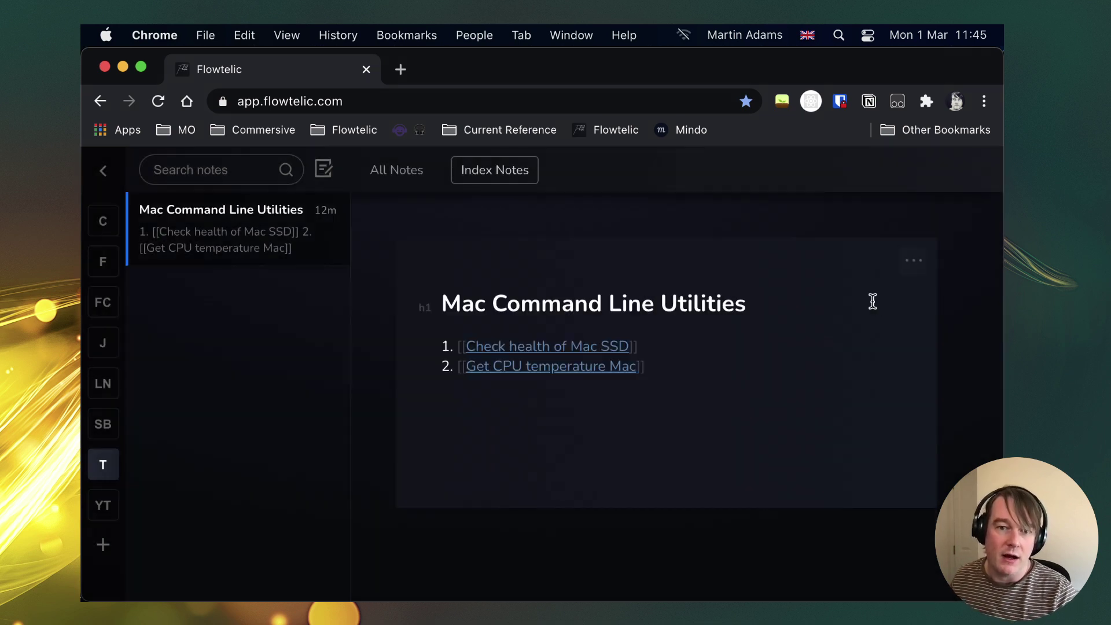
{"action": "left_click", "coordinate": [557, 367]}
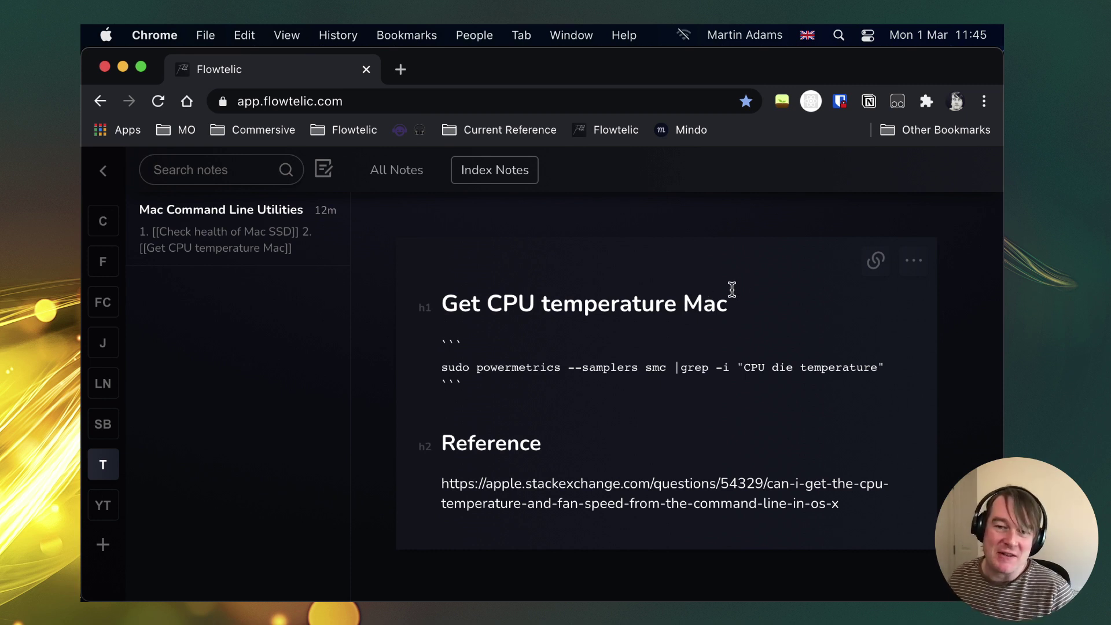
{"action": "left_click", "coordinate": [875, 265]}
{"action": "left_click", "coordinate": [888, 297]}
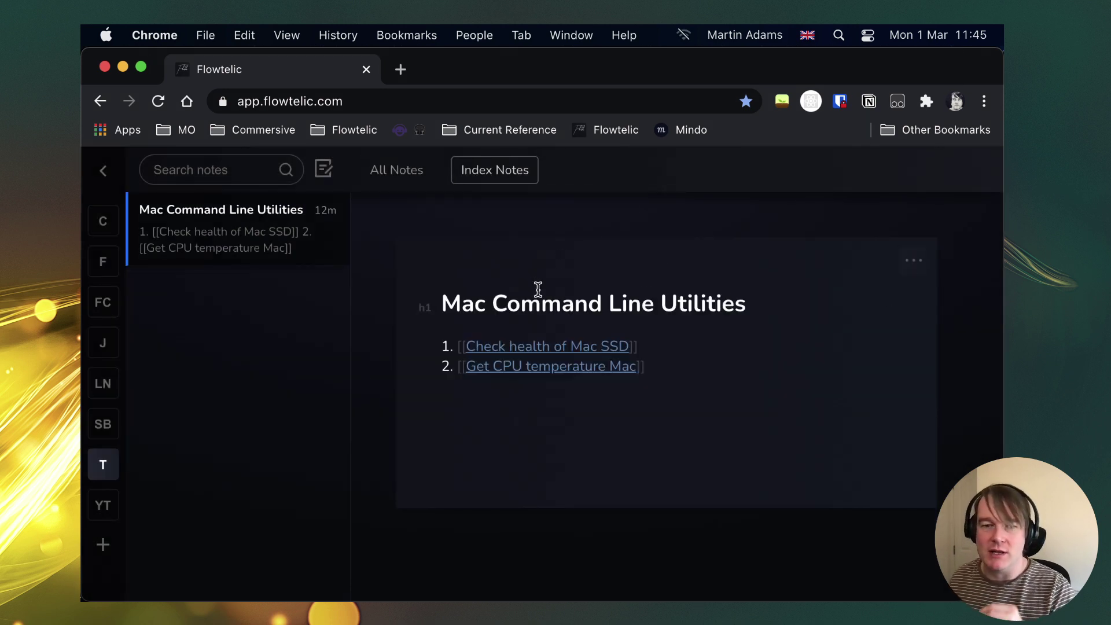
{"action": "left_click_drag", "start_coordinate": [777, 312], "coordinate": [403, 299]}
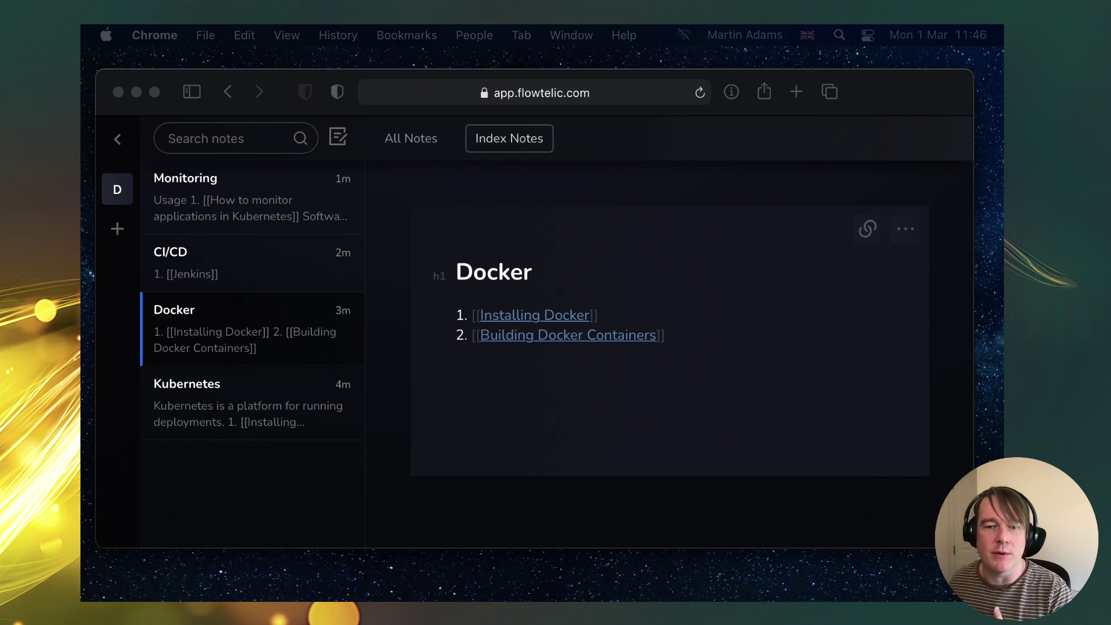
Browse Building Docker Containers, Monitoring, its Kubernetes monitoring note and Kubernetes, then switch to Obsidian
{"action": "left_click", "coordinate": [521, 445]}
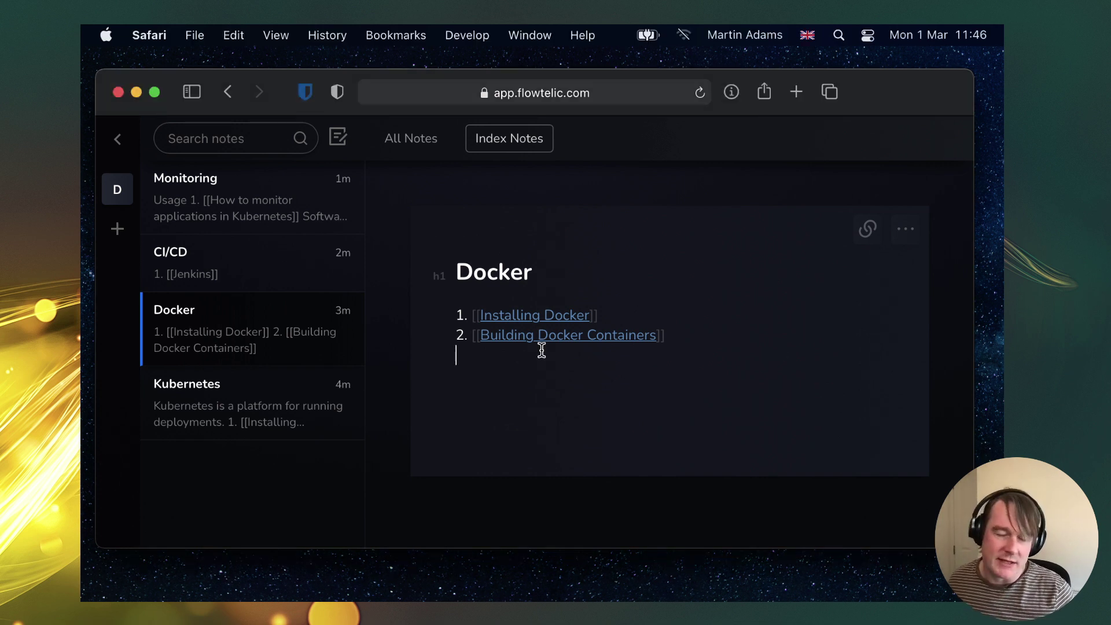
{"action": "left_click", "coordinate": [571, 339]}
{"action": "left_click", "coordinate": [234, 194]}
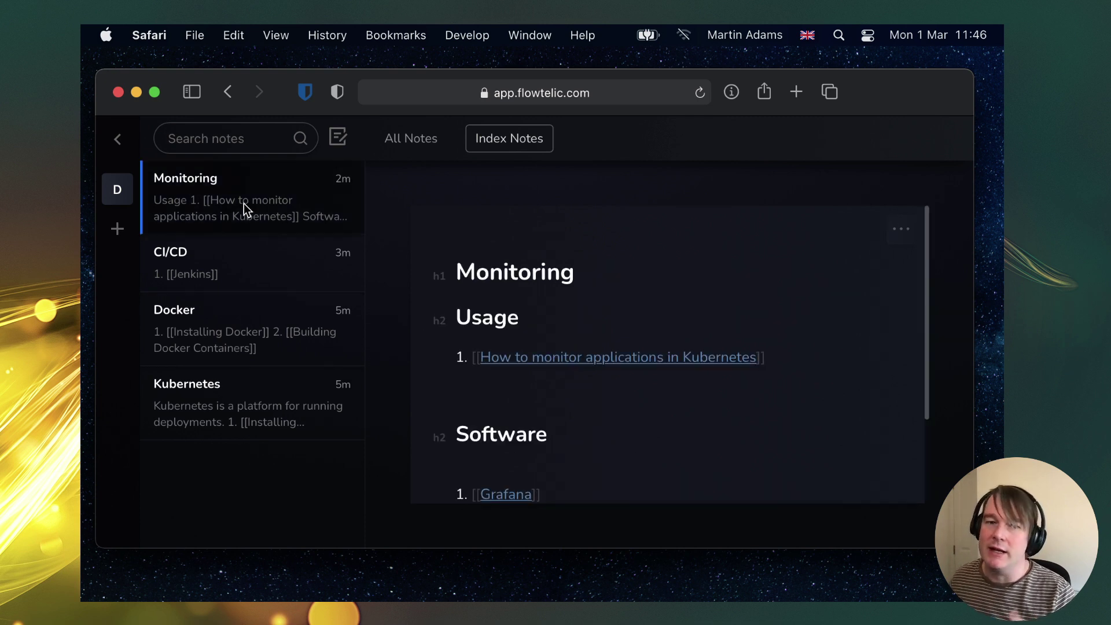
{"action": "left_click", "coordinate": [653, 365]}
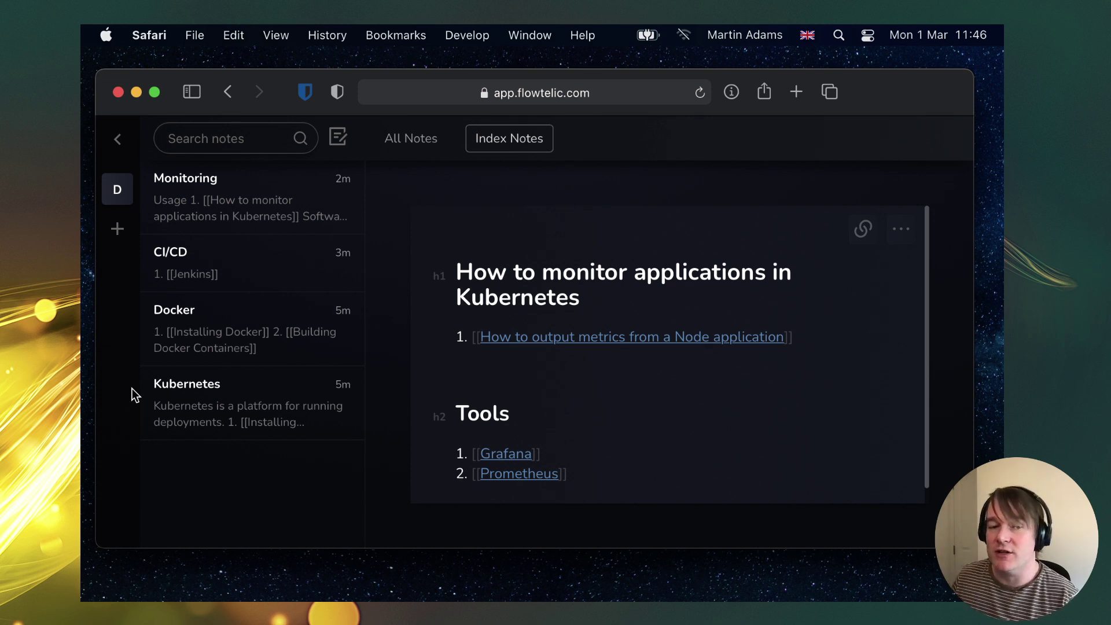
{"action": "left_click", "coordinate": [248, 399]}
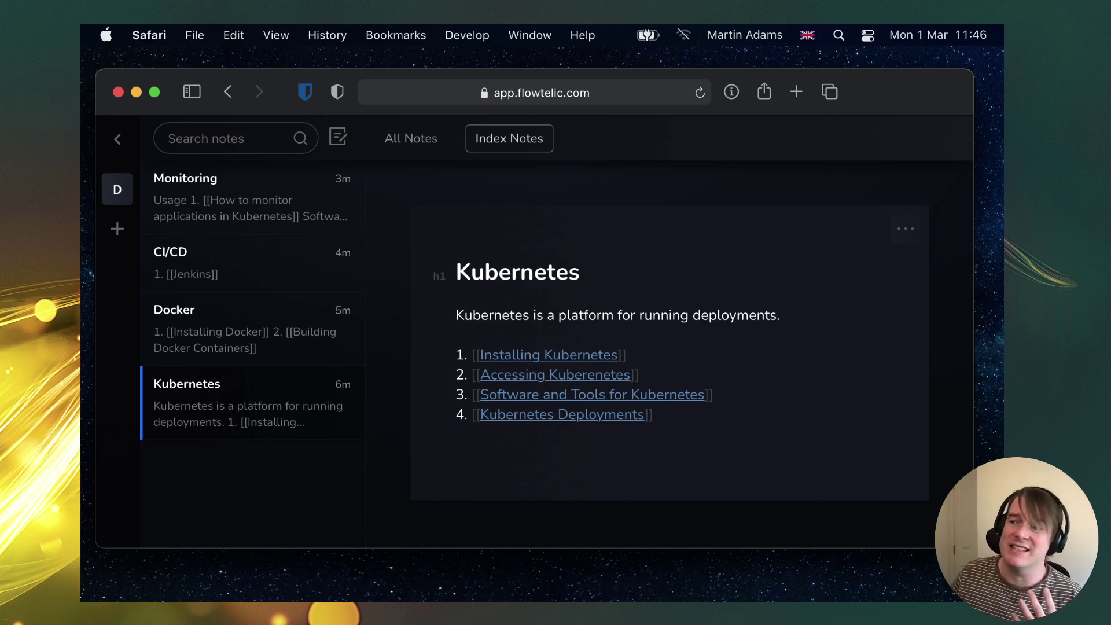
{"action": "key", "text": "super+Tab"}
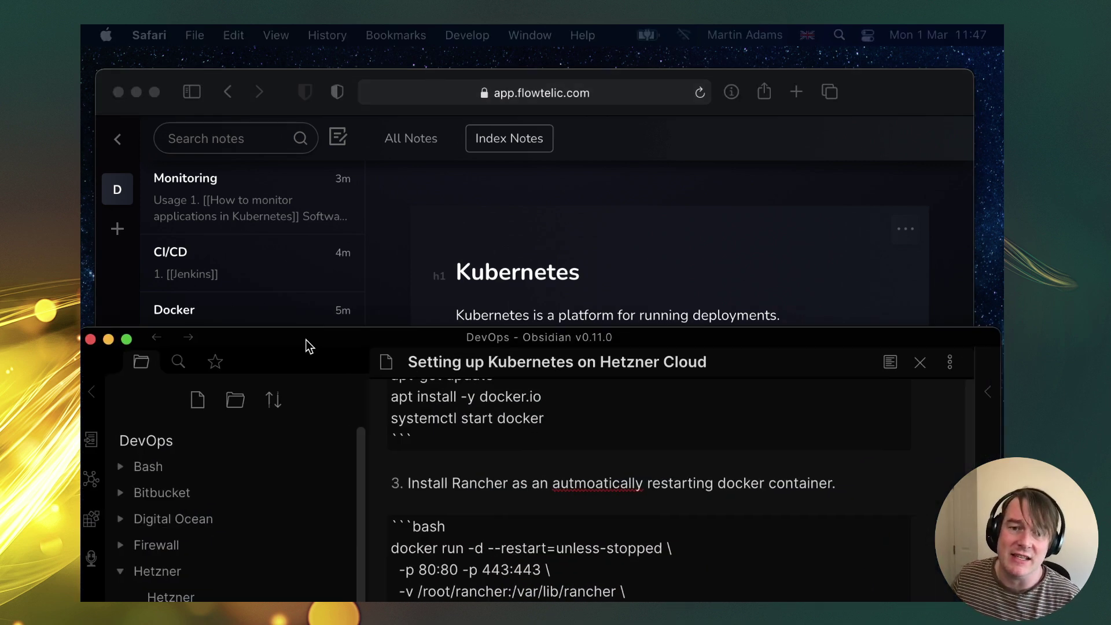
Maximise Obsidian, open the DevOps graph view, and zoom and pan across the note graph
{"action": "double_click", "coordinate": [628, 335]}
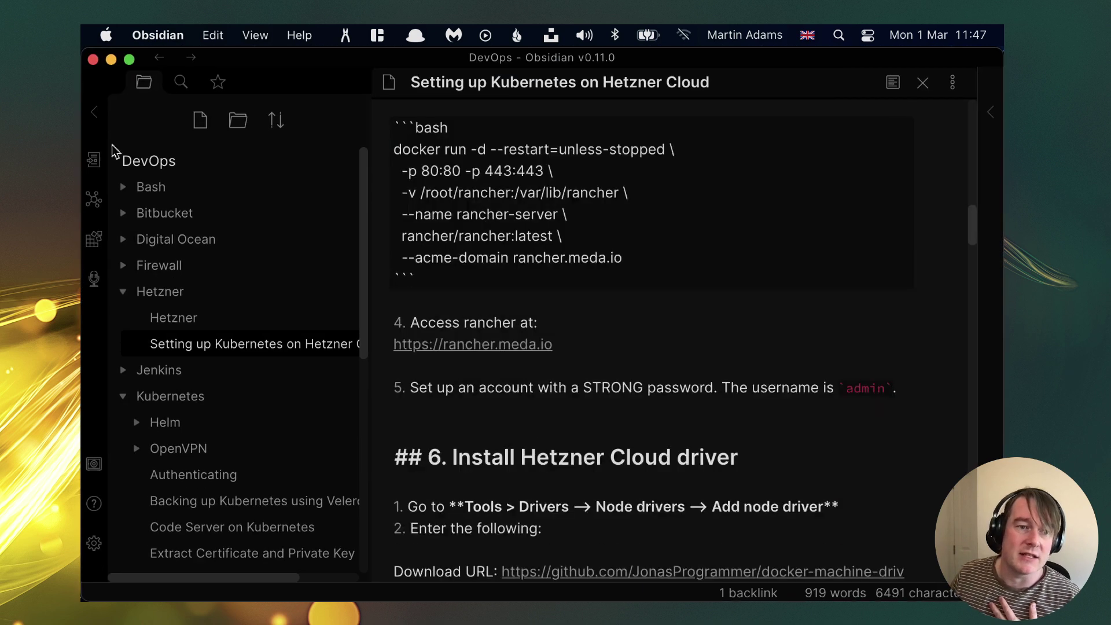
{"action": "left_click", "coordinate": [93, 203]}
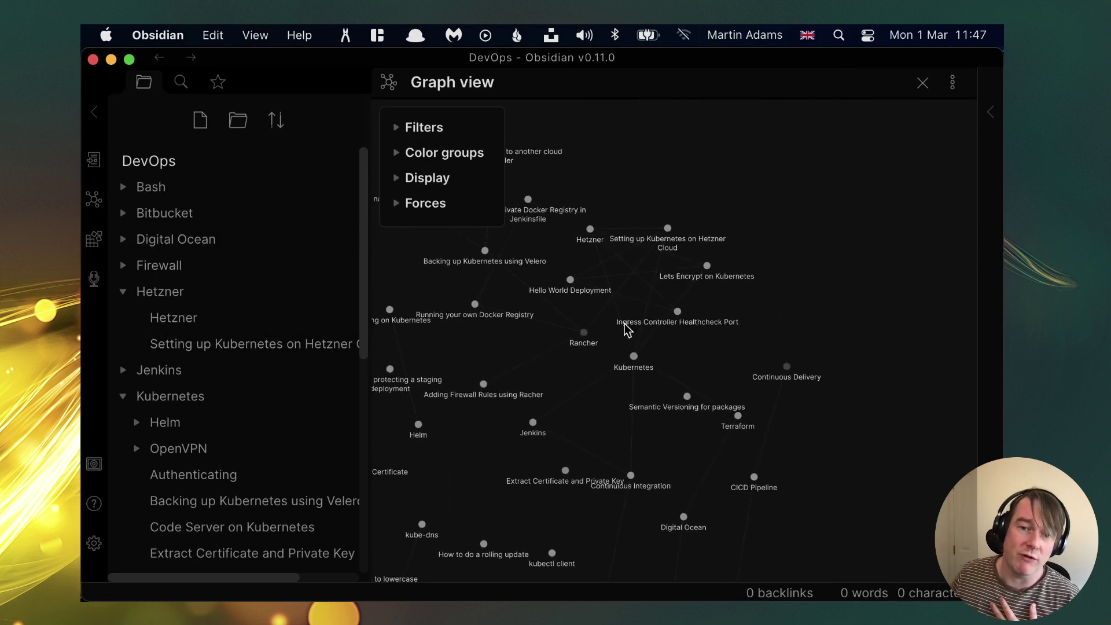
{"action": "scroll", "coordinate": [598, 359], "scroll_direction": "up", "scroll_amount": 8}
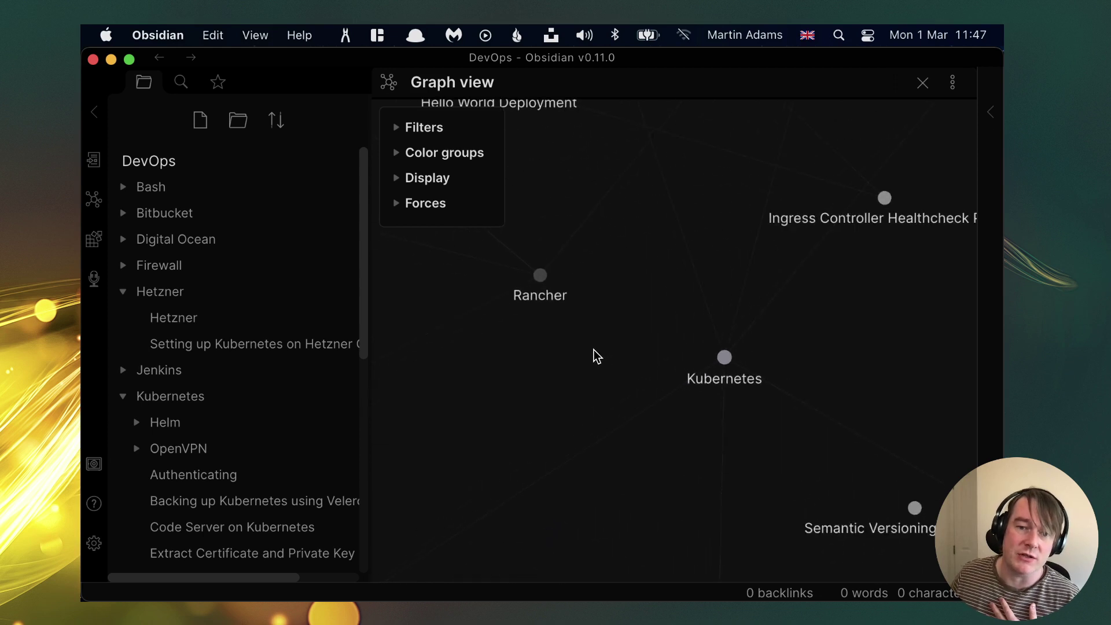
{"action": "scroll", "coordinate": [654, 392], "scroll_direction": "down", "scroll_amount": 10}
{"action": "left_click_drag", "start_coordinate": [570, 314], "coordinate": [702, 348]}
{"action": "scroll", "coordinate": [701, 348], "scroll_direction": "up", "scroll_amount": 10}
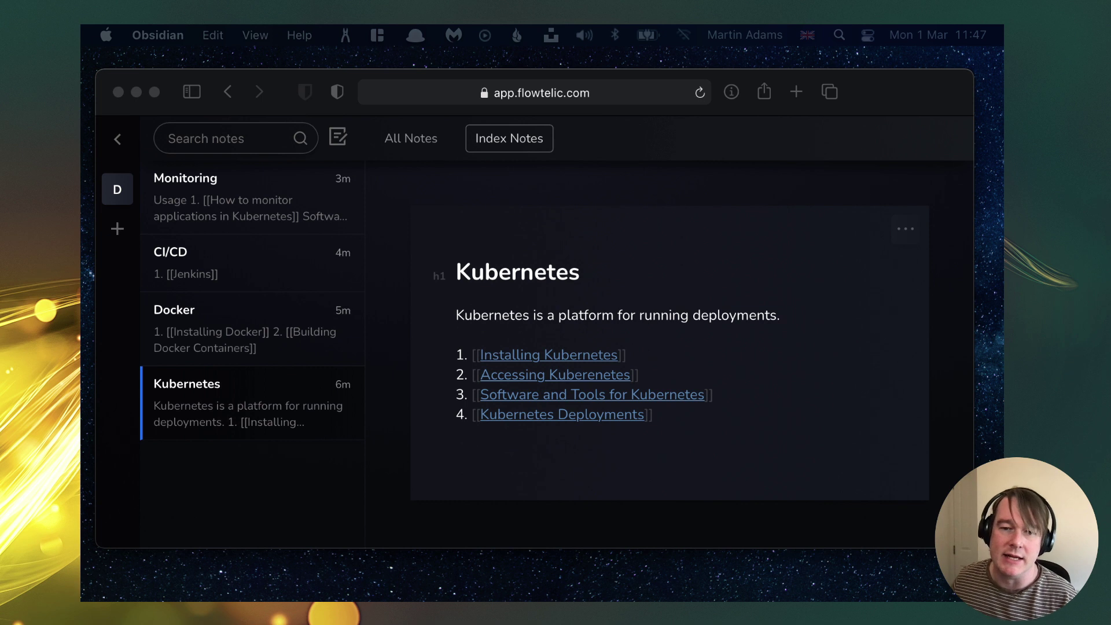
In the Kubernetes note, follow the Accessing Kuberenetes link and decline creating it
{"action": "left_click", "coordinate": [530, 300]}
{"action": "left_click", "coordinate": [508, 335]}
{"action": "left_click", "coordinate": [572, 376]}
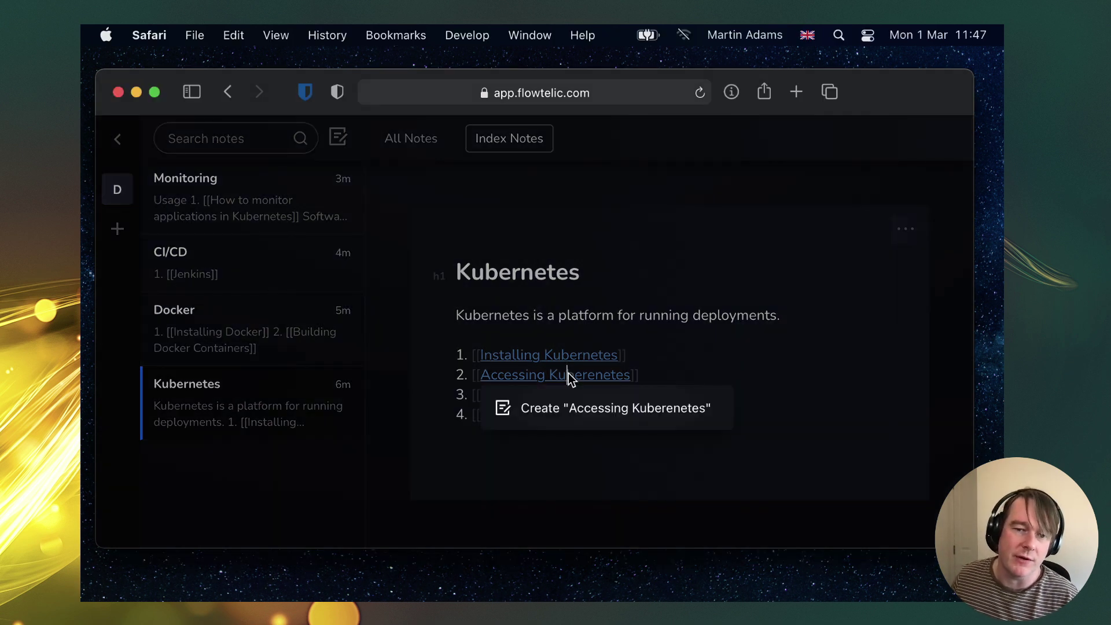
{"action": "left_click", "coordinate": [653, 333]}
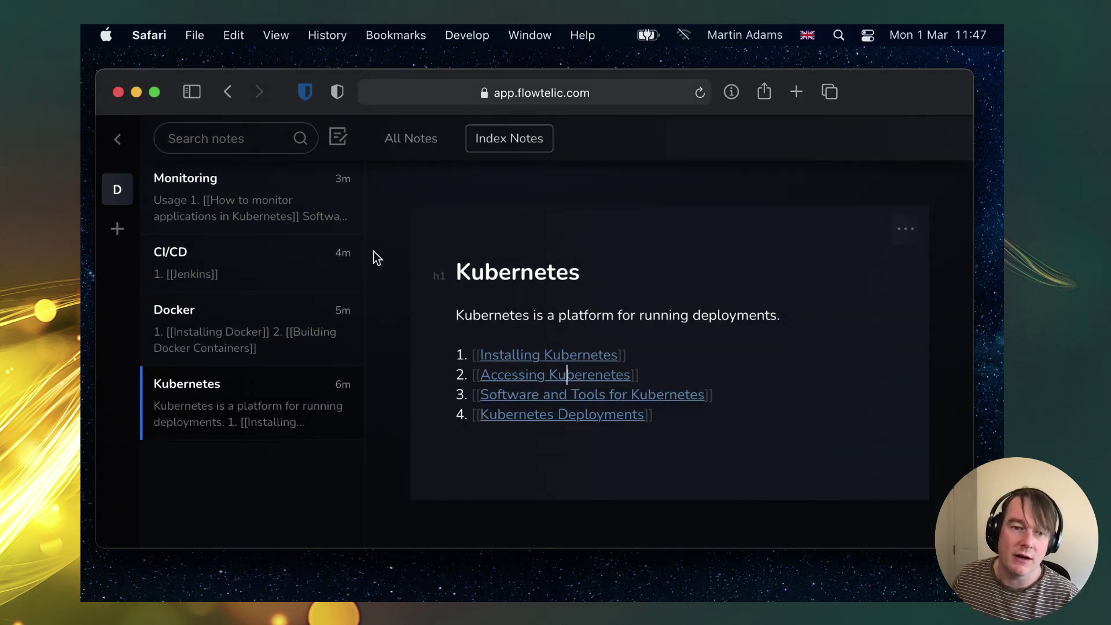
Open CI/CD, follow its Jenkins link, and return through Jenkins's backlink
{"action": "left_click", "coordinate": [200, 251]}
{"action": "left_click", "coordinate": [520, 318]}
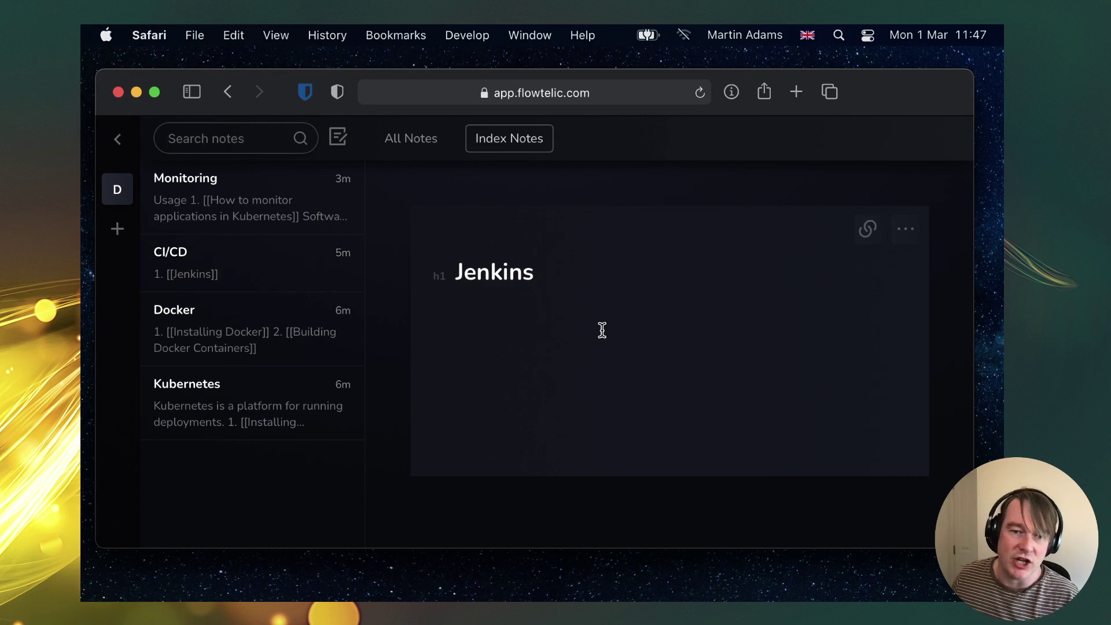
{"action": "left_click", "coordinate": [867, 229]}
{"action": "left_click", "coordinate": [884, 265]}
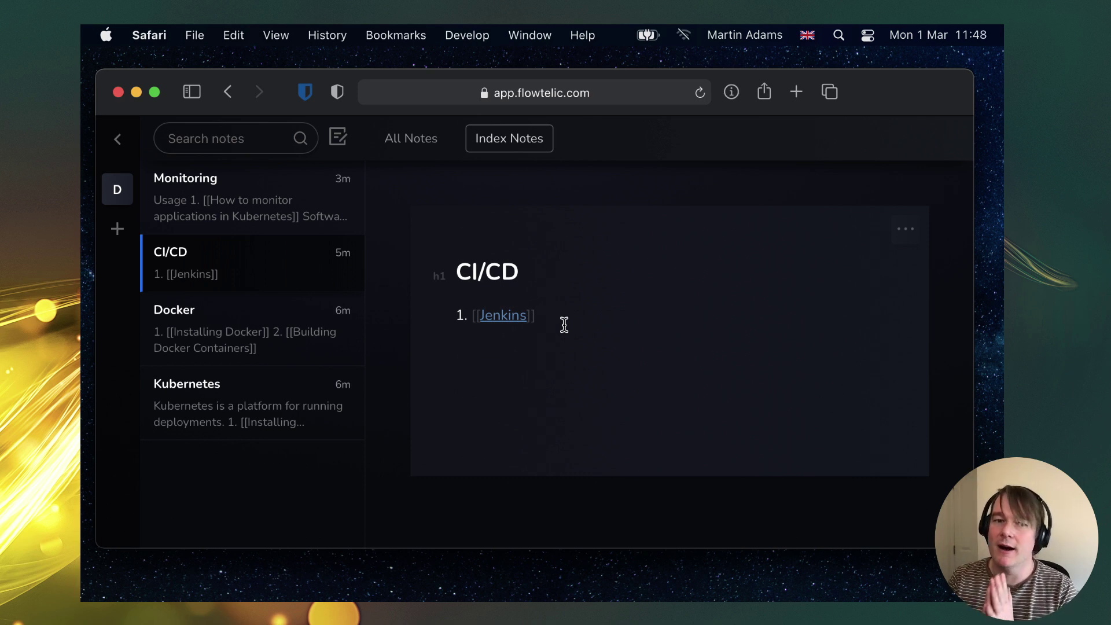
Show the full All Notes list, including Prometheus, Grafana and Jenkins, and focus the search box
{"action": "left_click", "coordinate": [409, 138]}
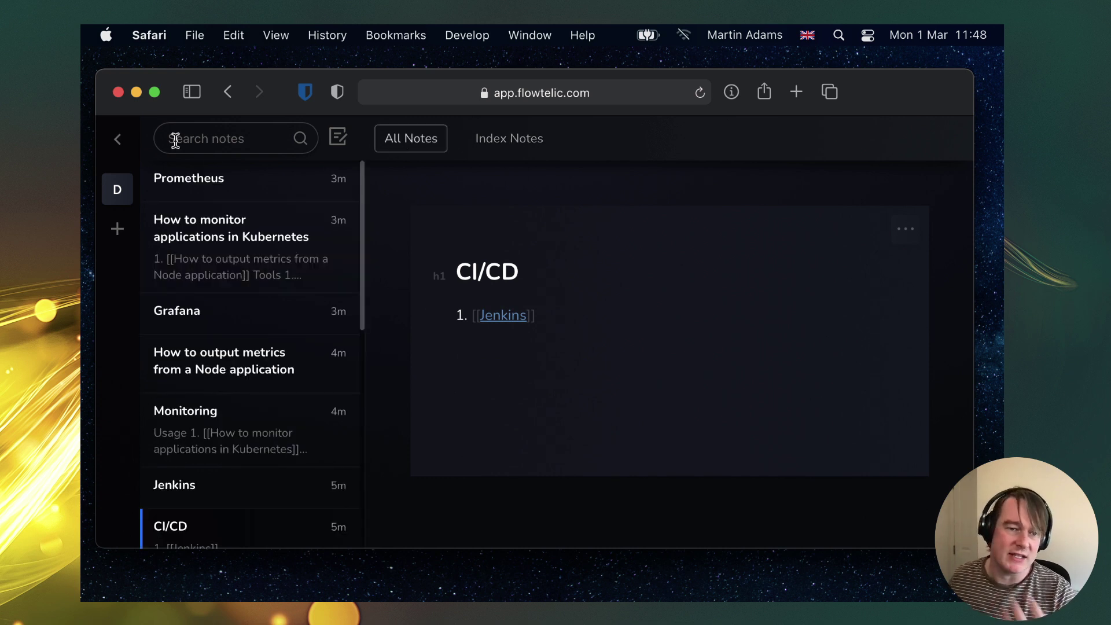
{"action": "left_click", "coordinate": [222, 139]}
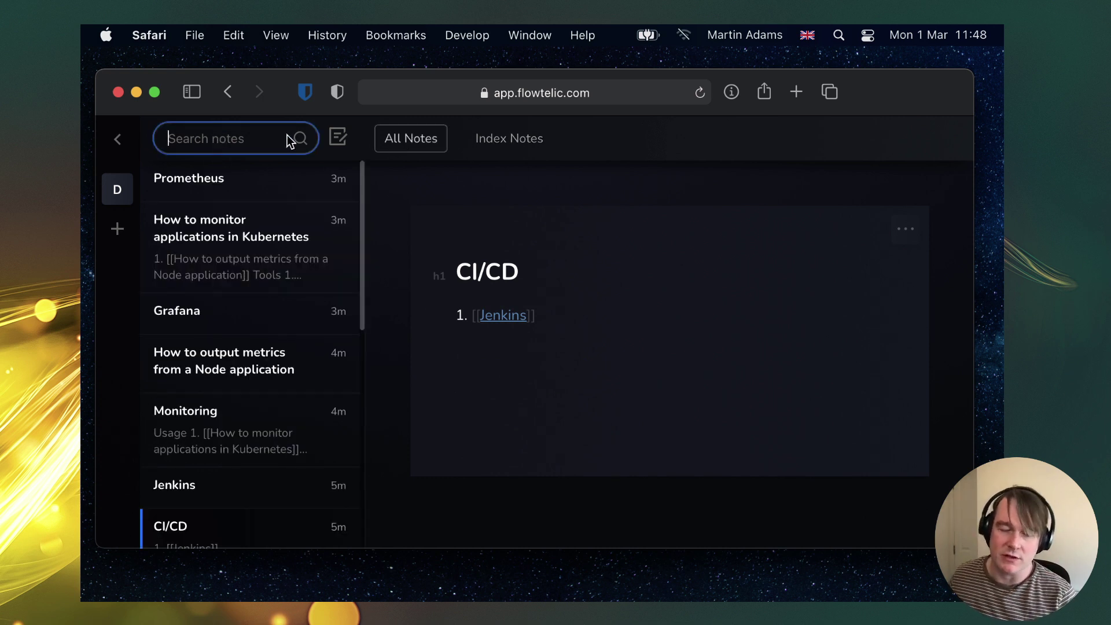